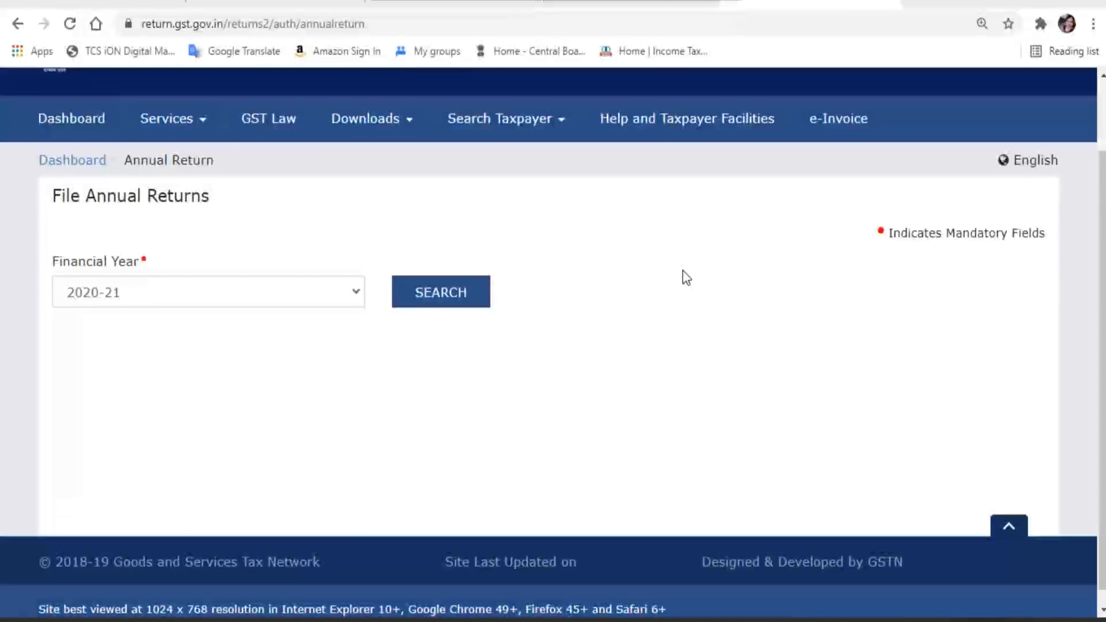
Open the Annual Return filing page under Returns services and search for financial year 2020-21
left_click(209, 137)
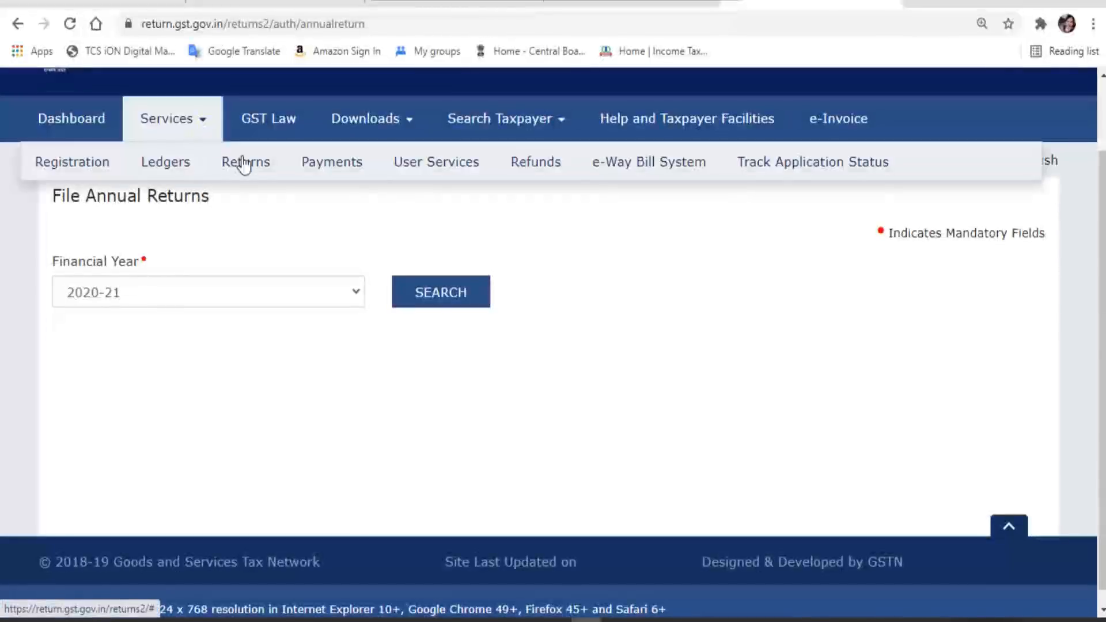
mouse_move(247, 165)
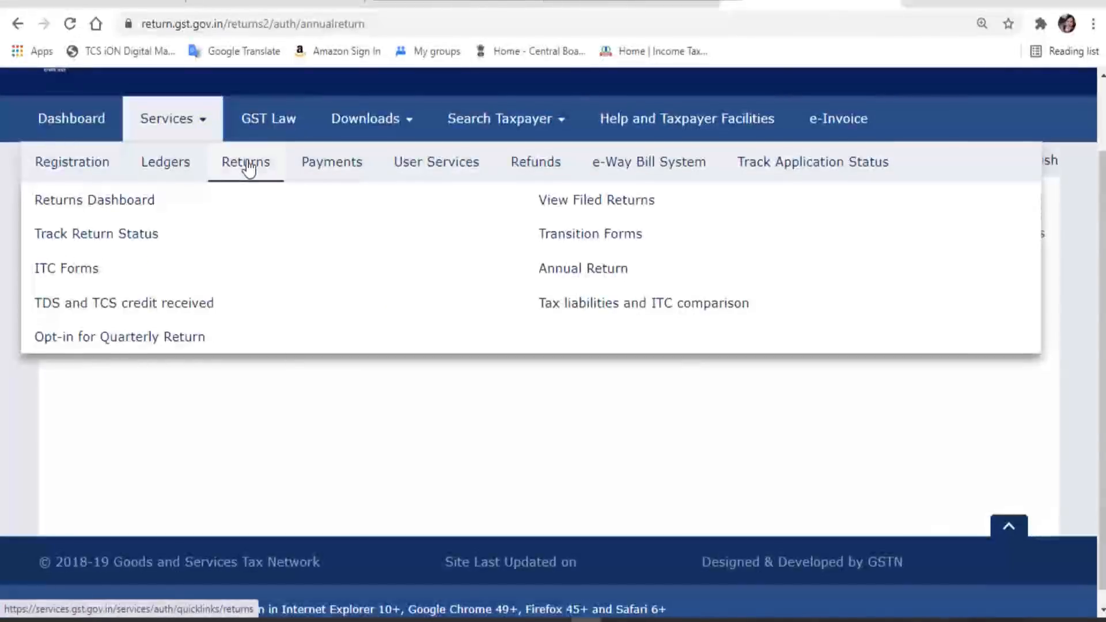
left_click(571, 282)
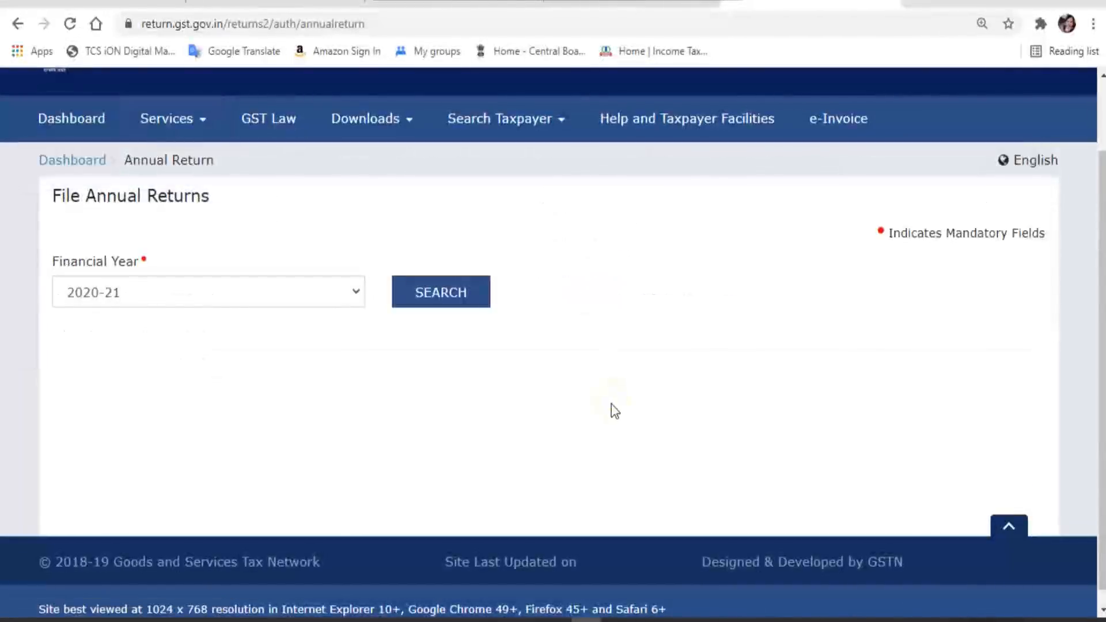
left_click(161, 300)
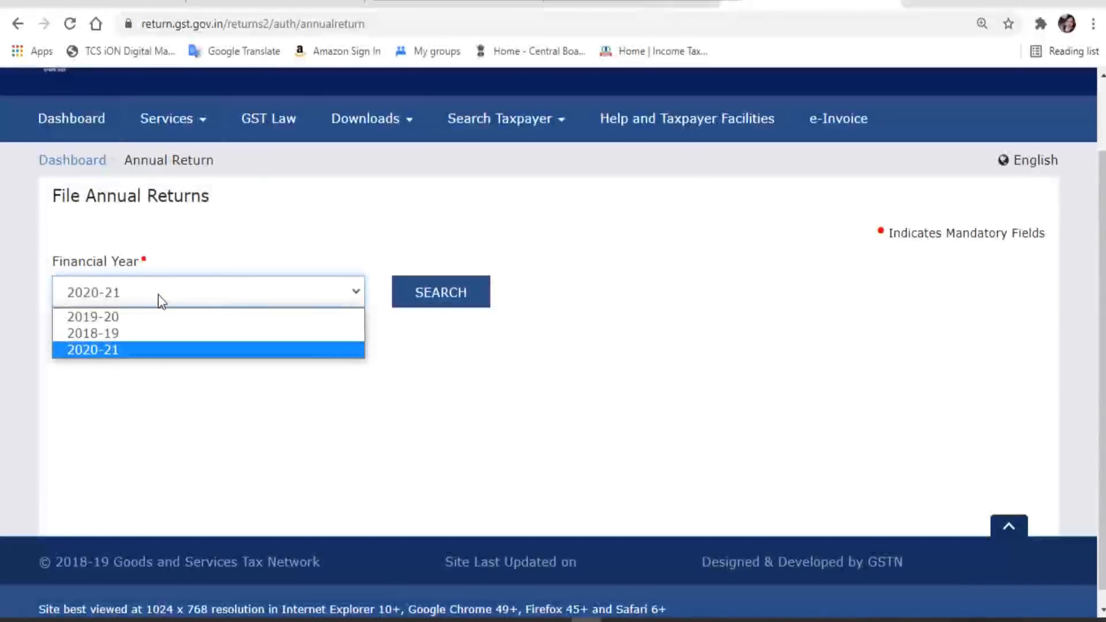
left_click(156, 352)
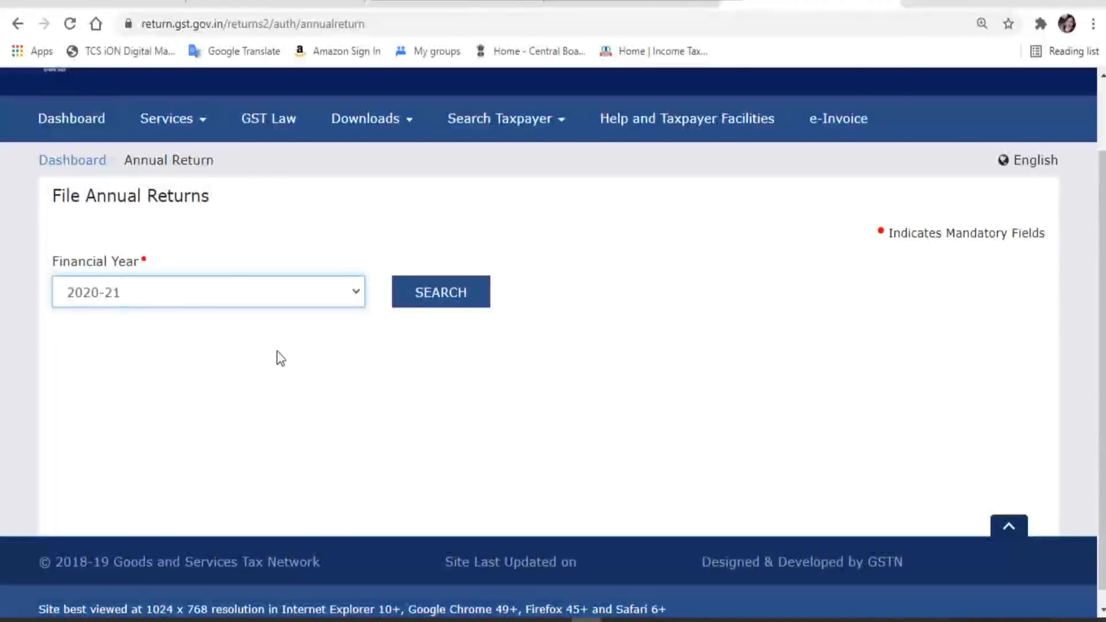
left_click(262, 295)
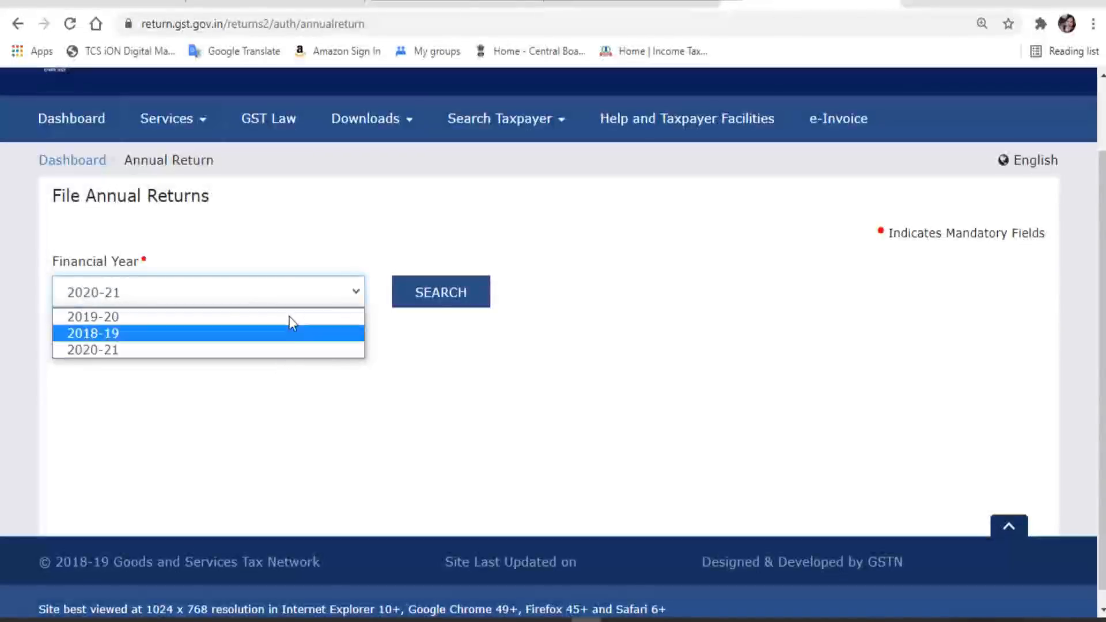
left_click(465, 306)
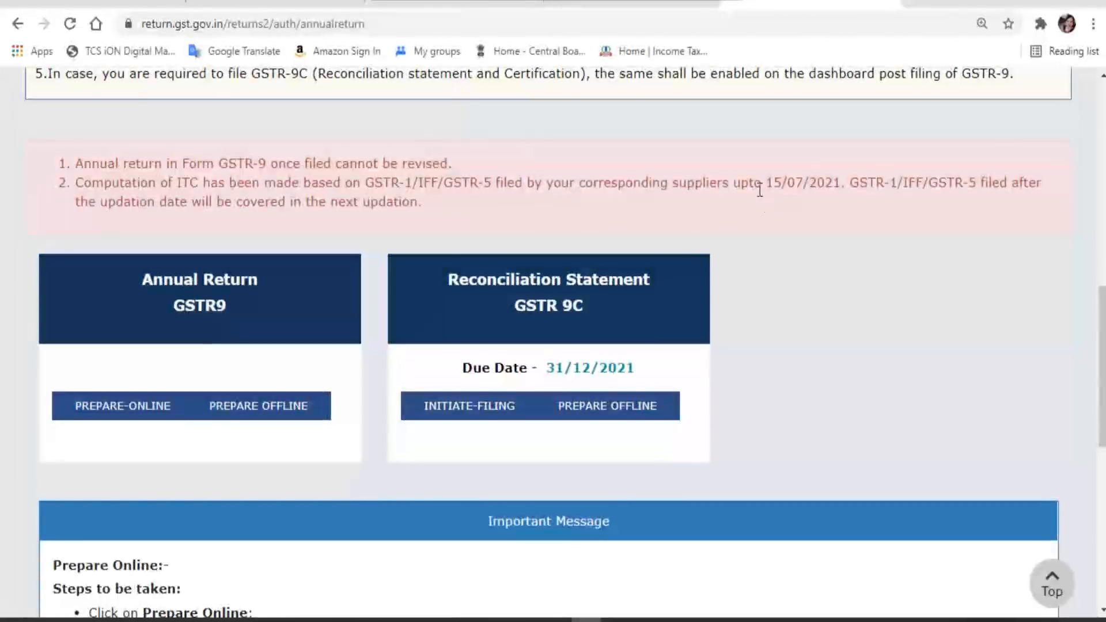
Read the GSTR-9 filing notes, highlighting the cut-off date for suppliers' filings used in the ITC computation
left_click_drag(733, 182, 843, 182)
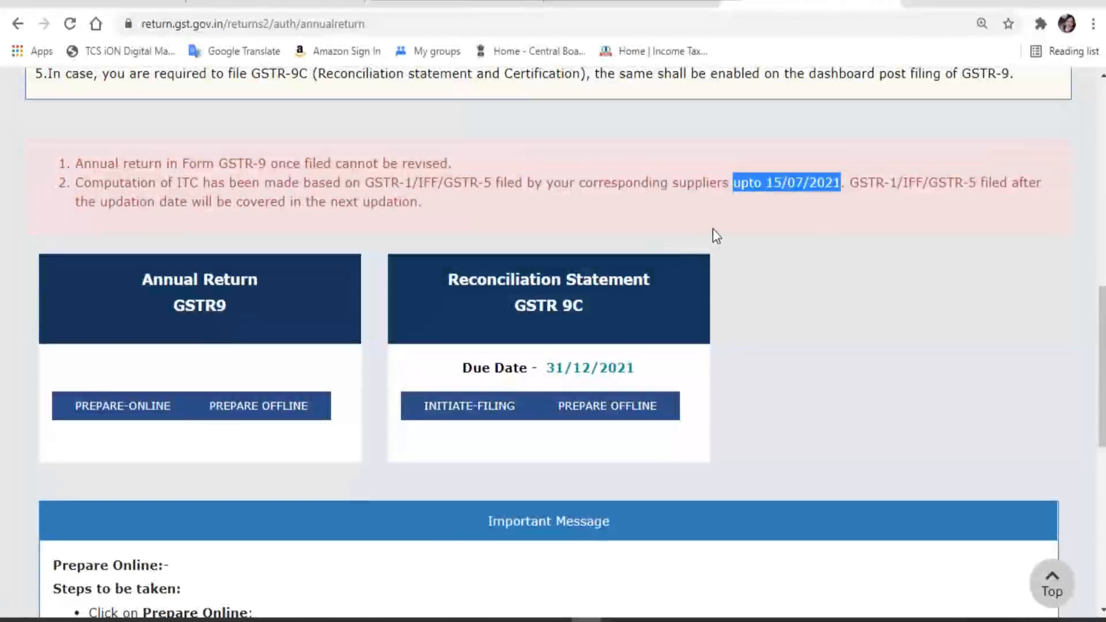
left_click(816, 219)
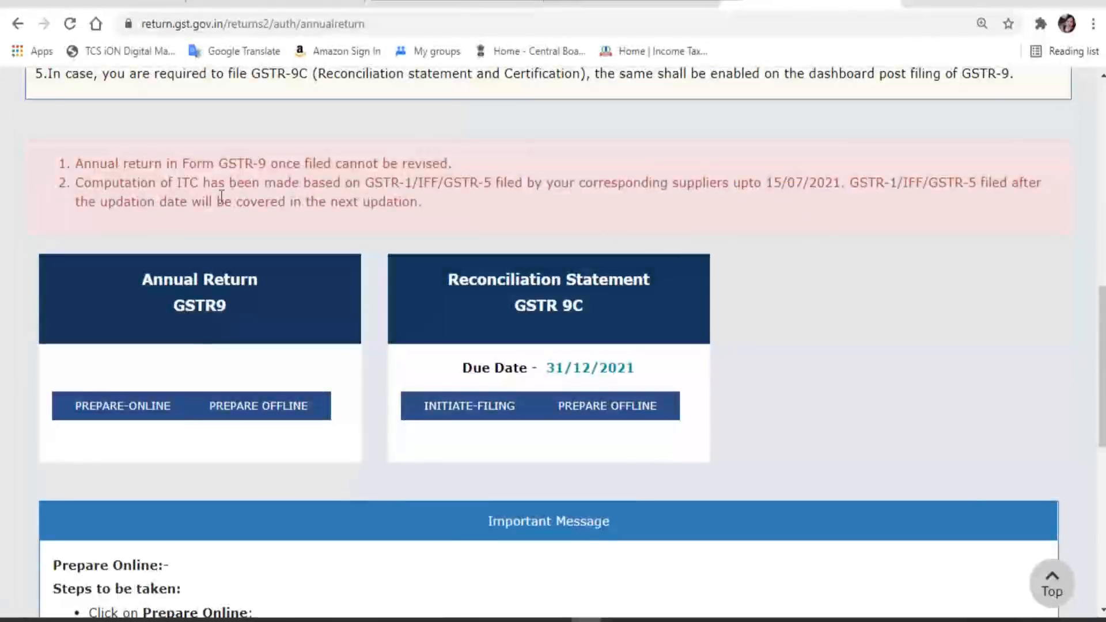
scroll(945, 287, "down", 1)
scroll(867, 482, "up", 2)
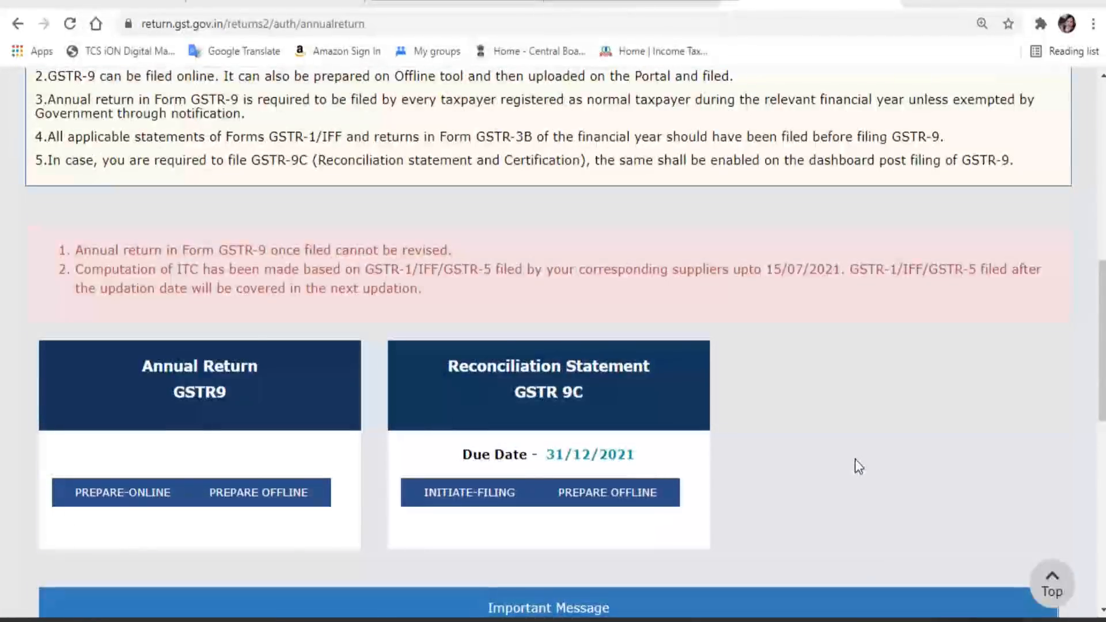
Open the GSTR-9 annual return for online preparation and proceed with No as the answer to filing a Nil return
left_click(223, 396)
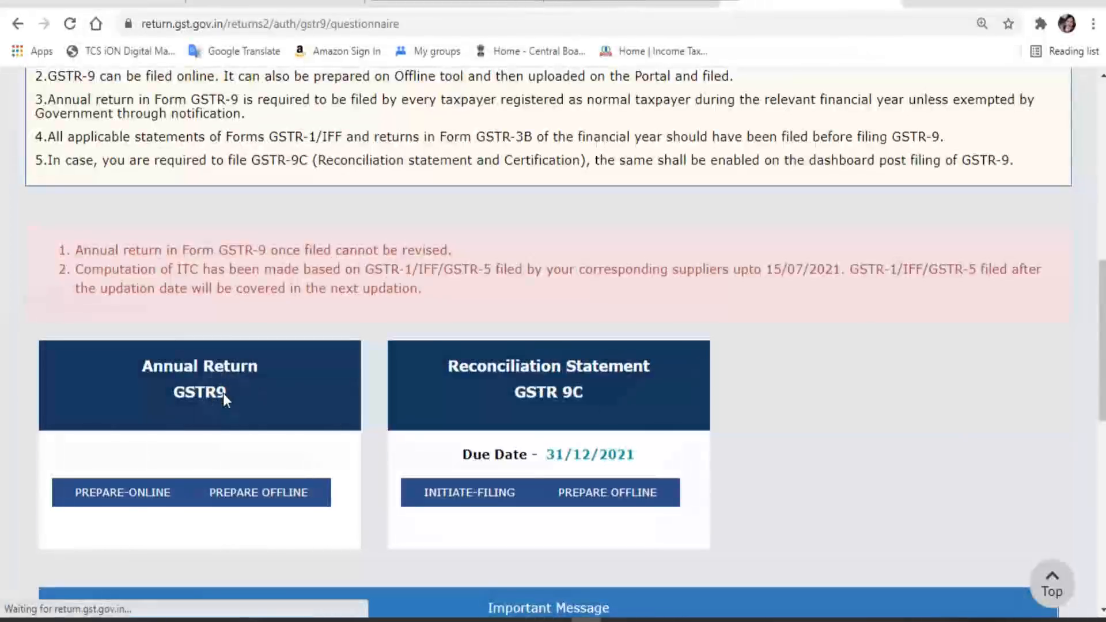
scroll(709, 450, "down", 6)
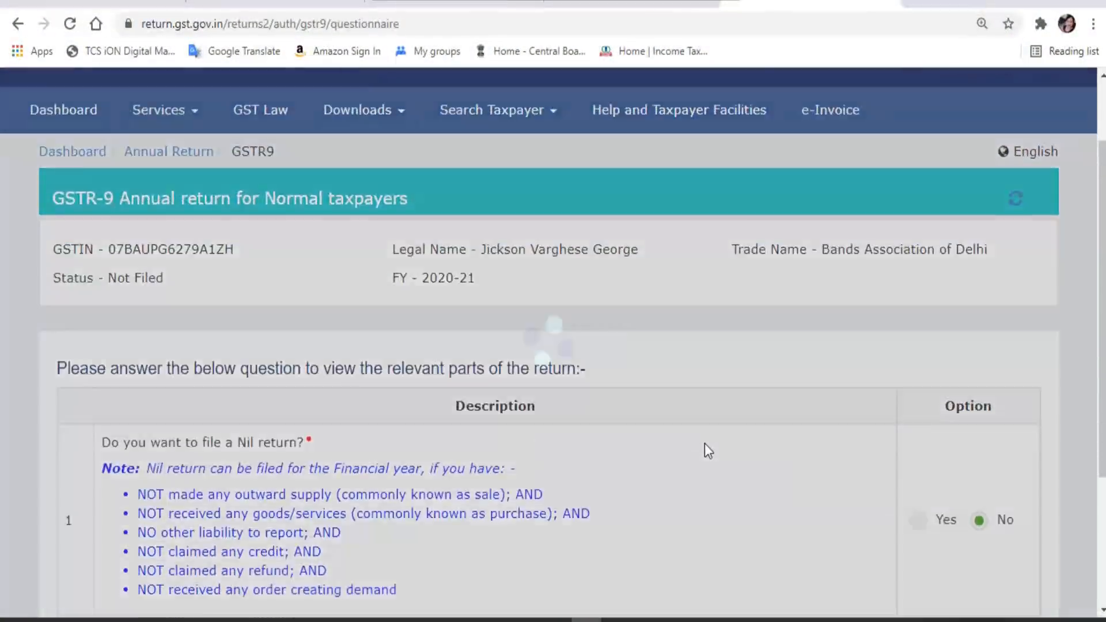
scroll(704, 443, "down", 1)
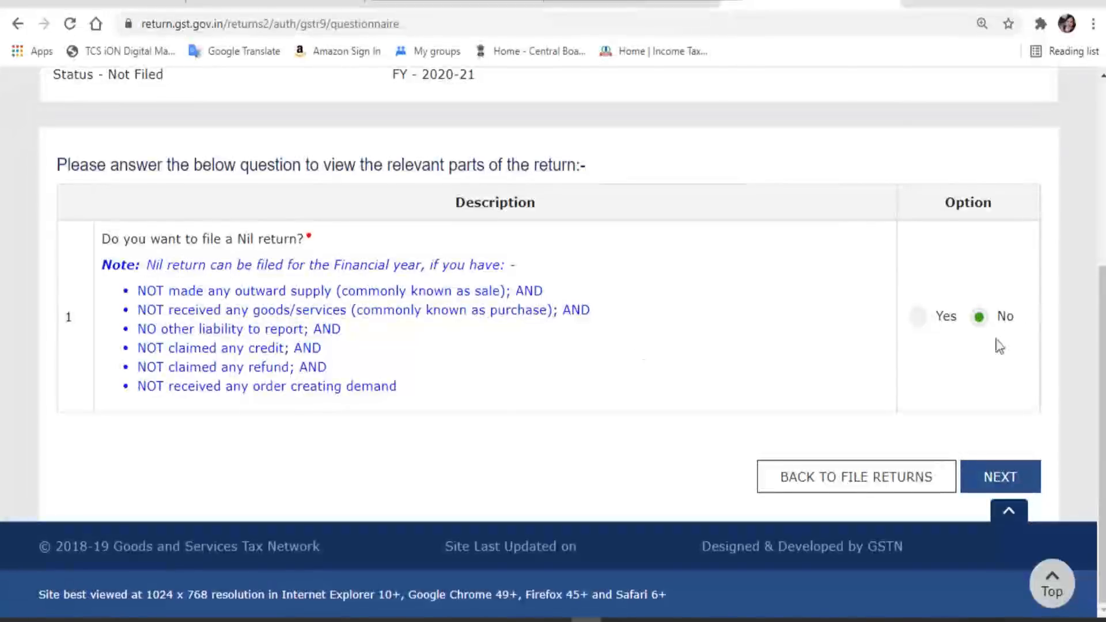
left_click(991, 487)
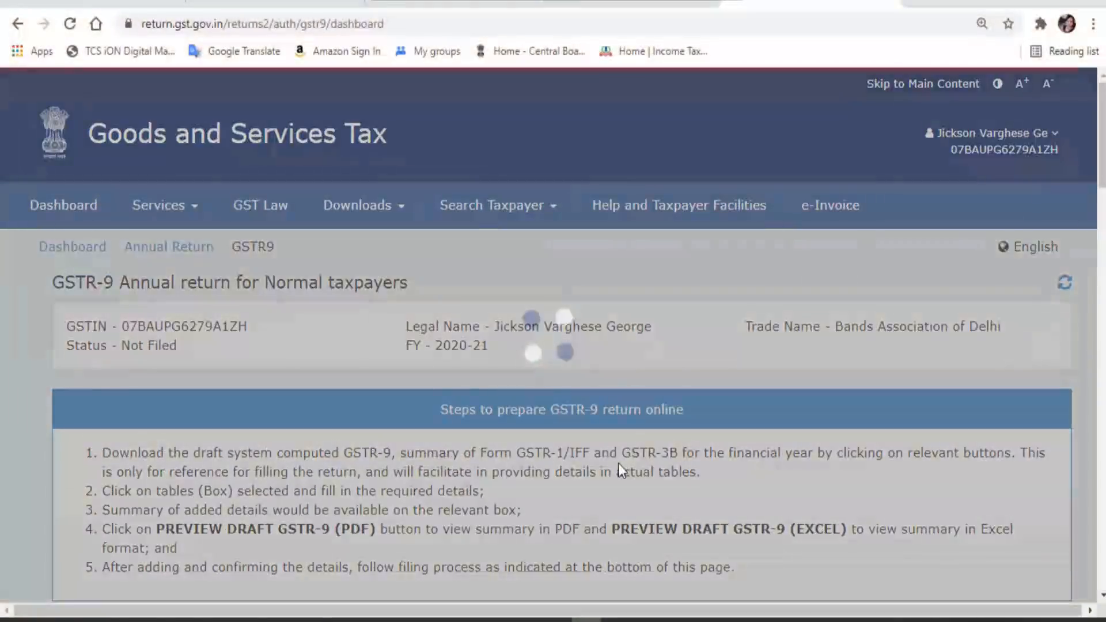
Examine the GSTR-9 online preparation steps, the summary download options and the first table boxes
scroll(618, 463, "down", 5)
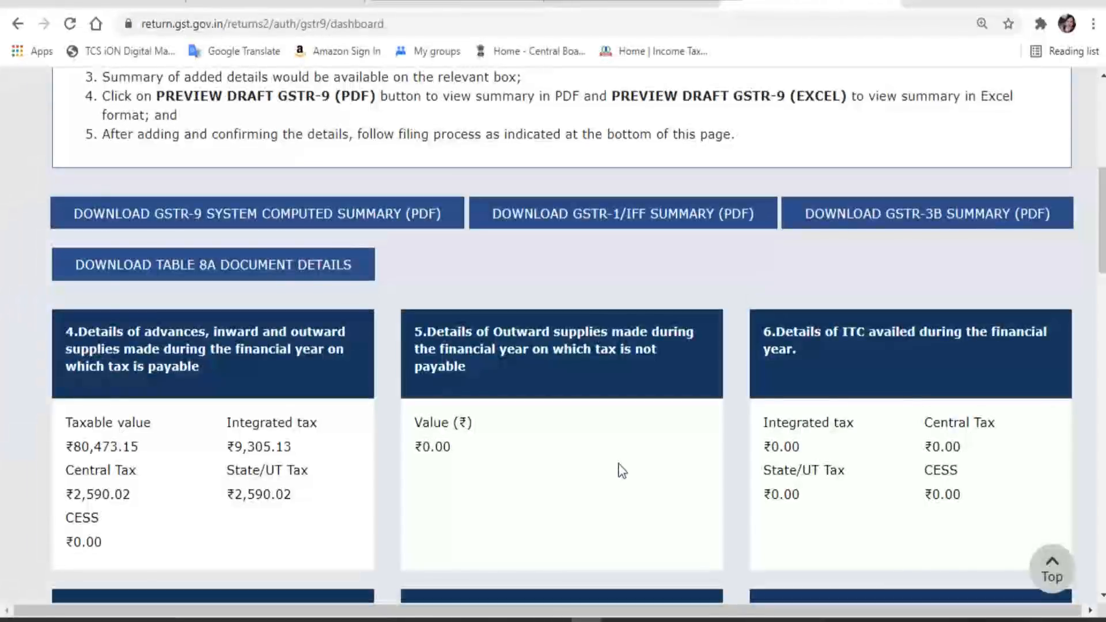
scroll(621, 472, "up", 3)
scroll(621, 472, "down", 1)
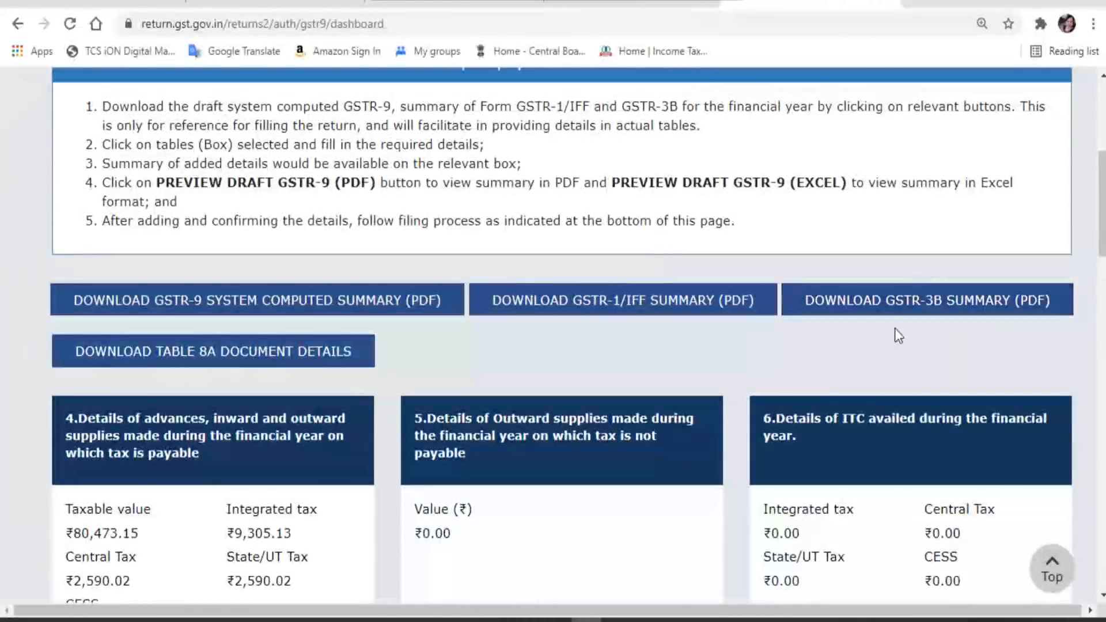
scroll(894, 328, "down", 1)
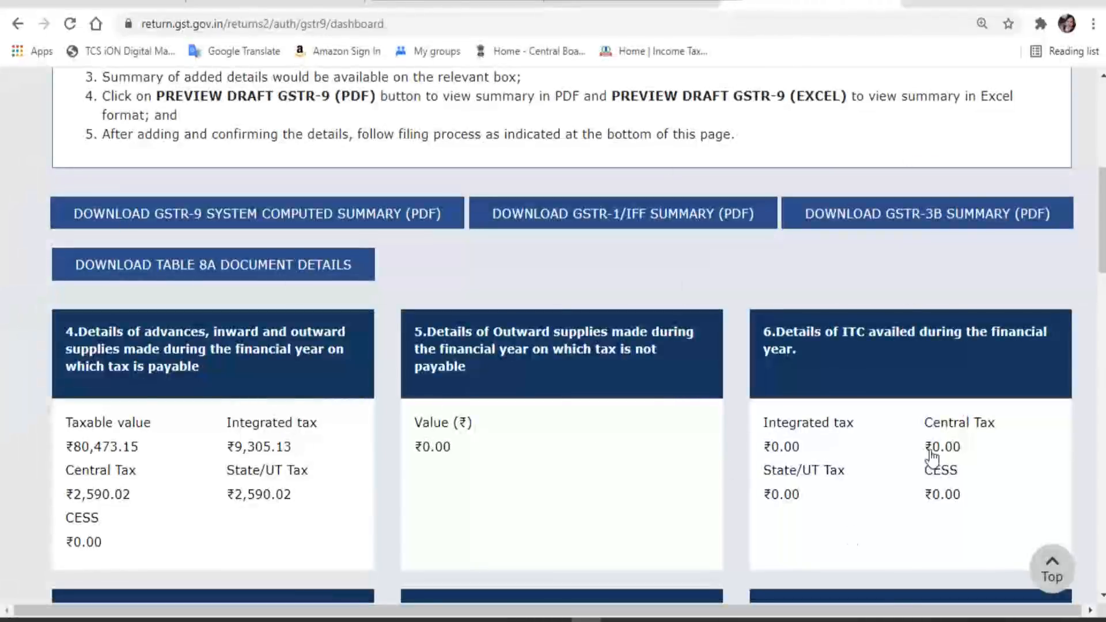
scroll(511, 449, "down", 5)
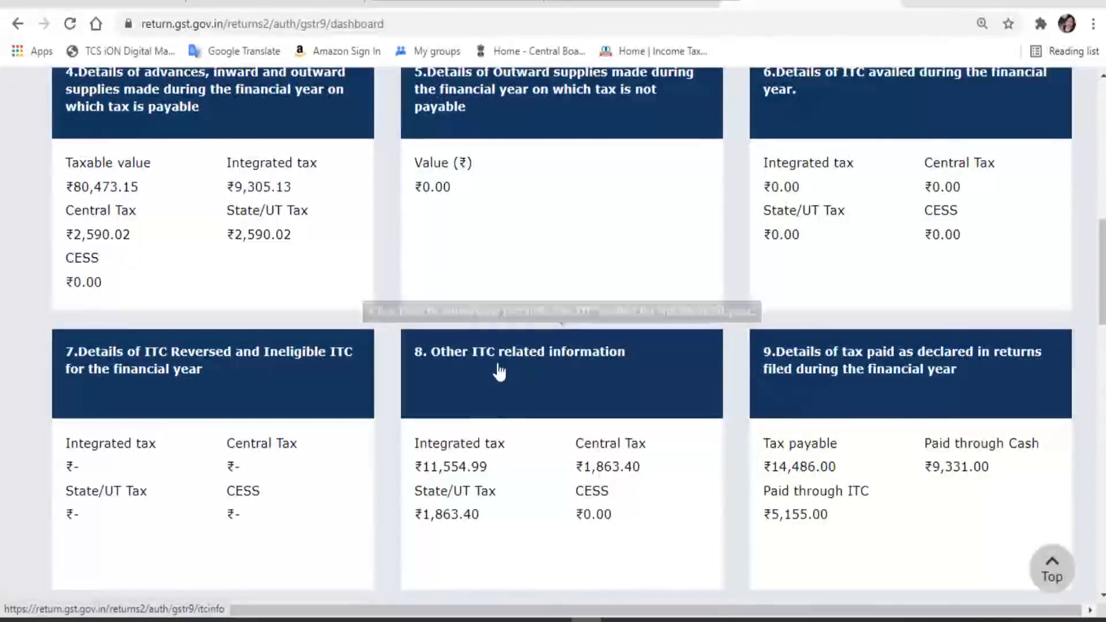
scroll(496, 389, "up", 2)
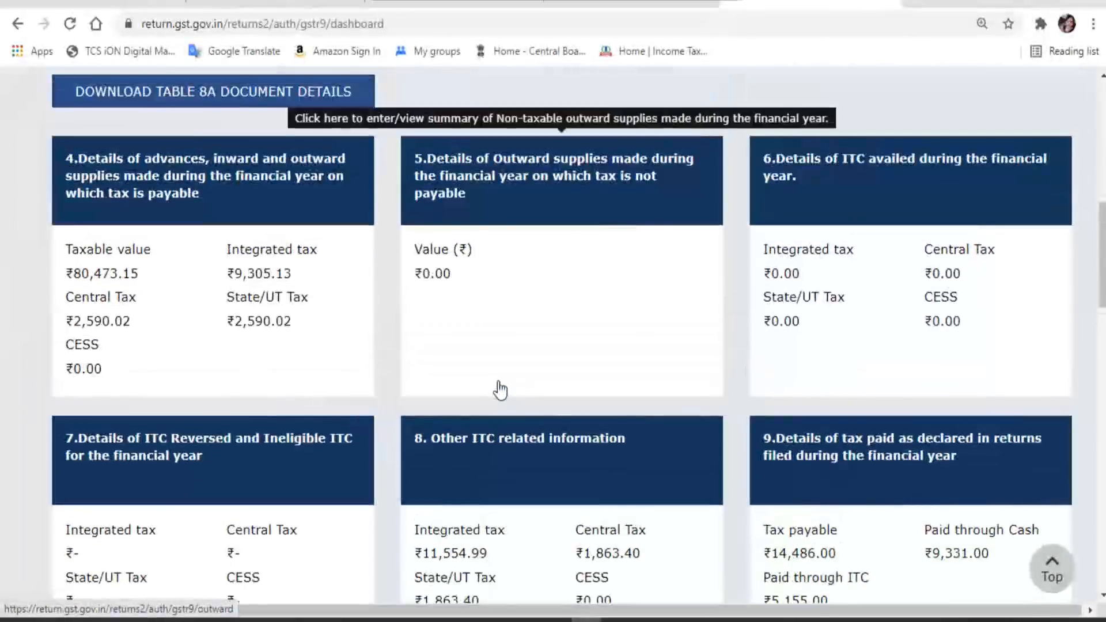
scroll(500, 391, "up", 2)
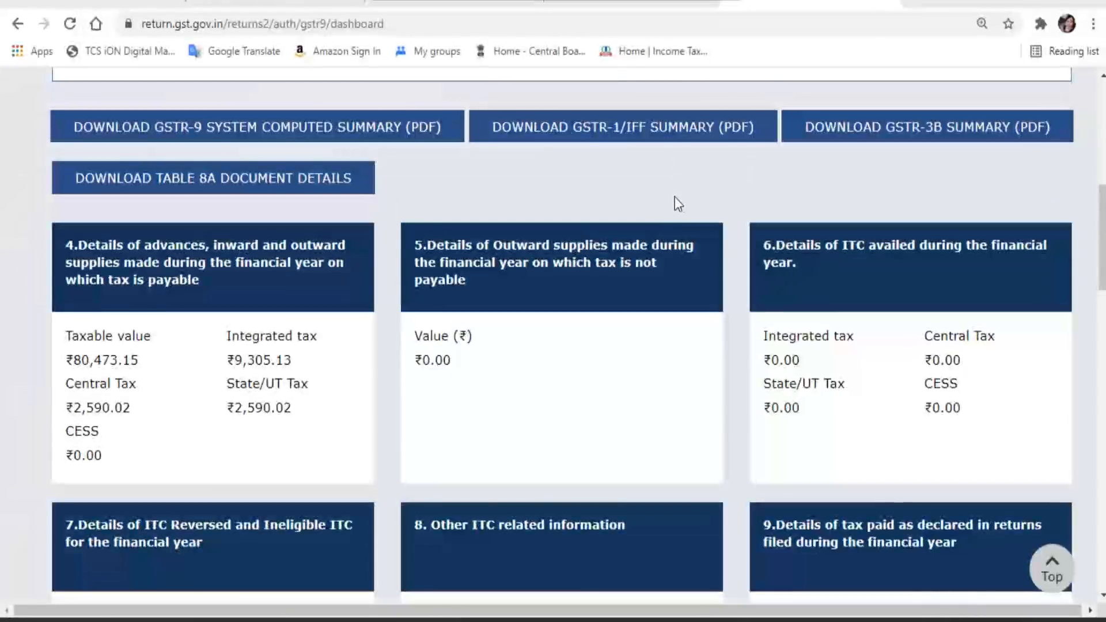
Look through the GSTR-9 table boxes from table 4 on taxable supplies to table 19 on late fees
scroll(676, 196, "down", 1)
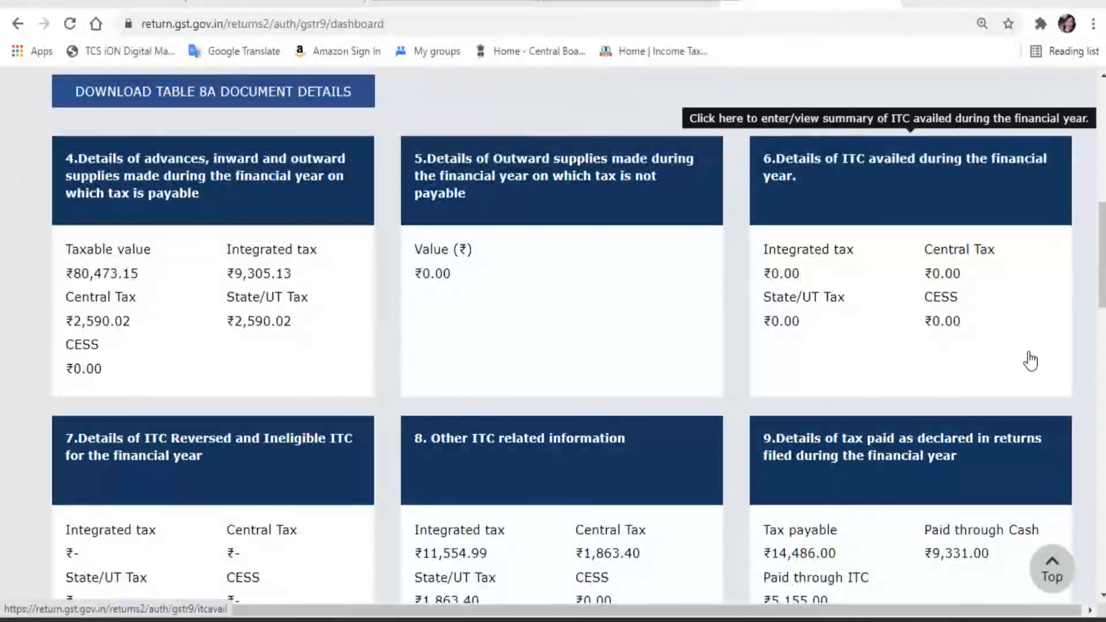
scroll(1049, 409, "down", 3)
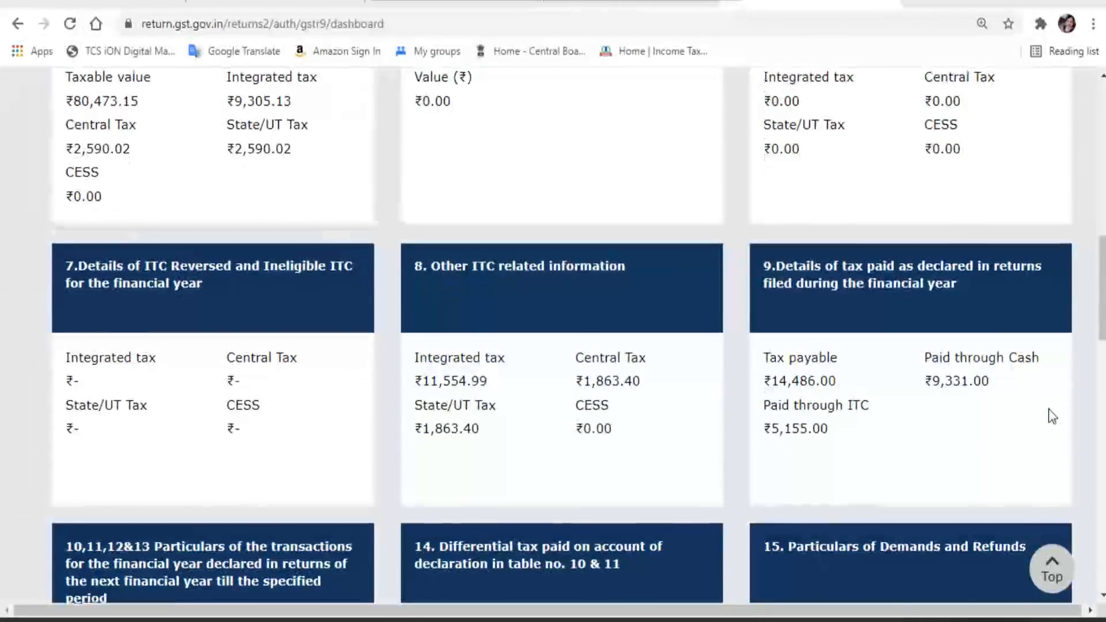
scroll(1052, 416, "up", 1)
scroll(292, 245, "up", 2)
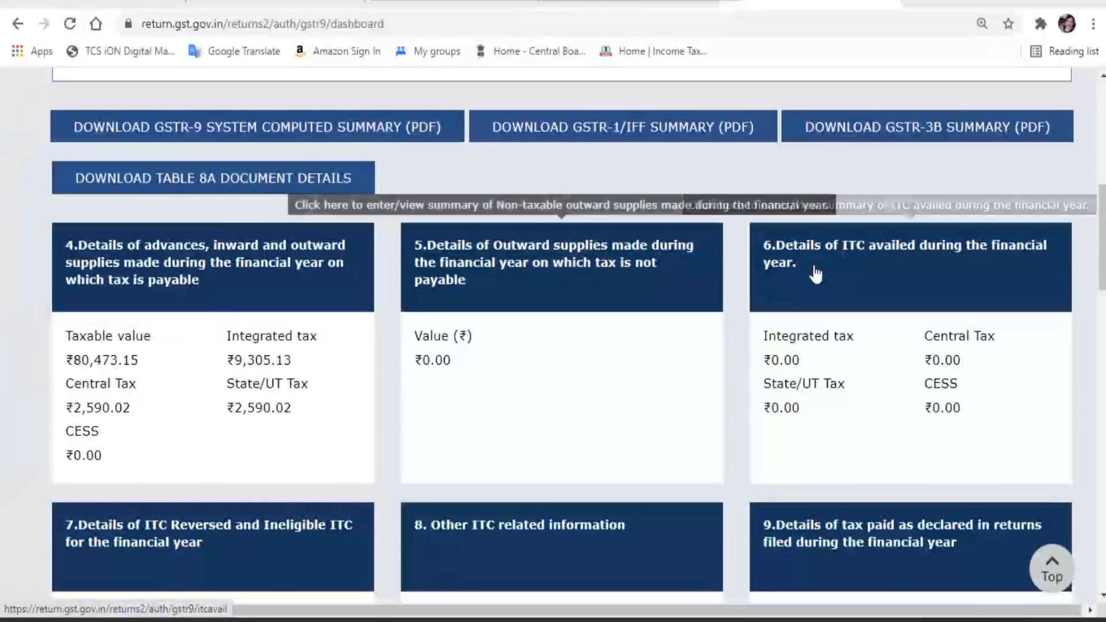
scroll(813, 272, "down", 3)
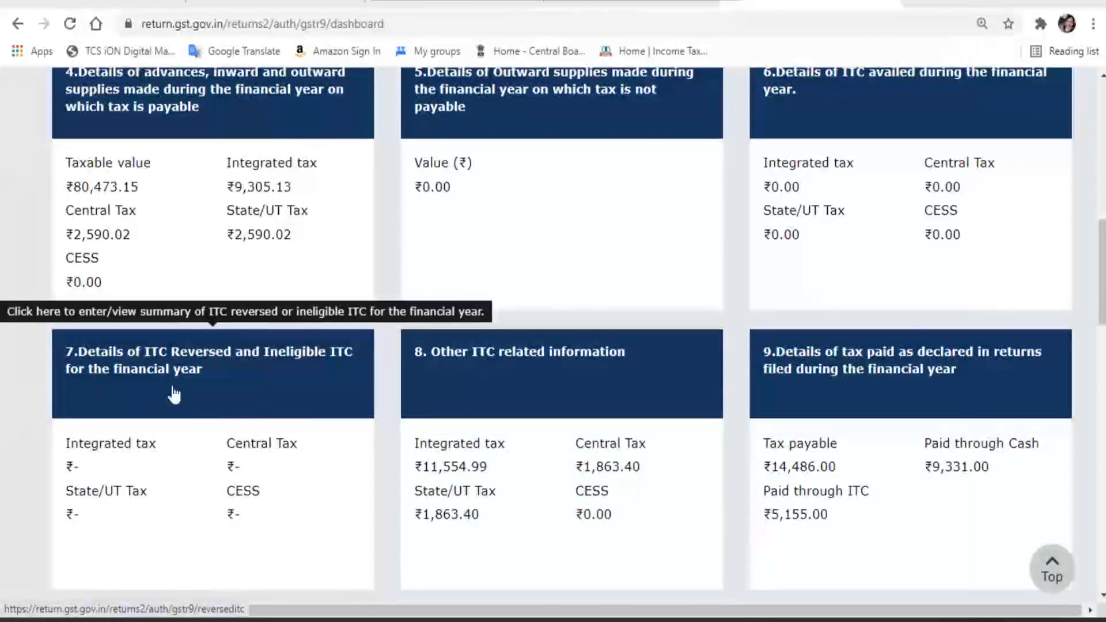
scroll(877, 390, "down", 3)
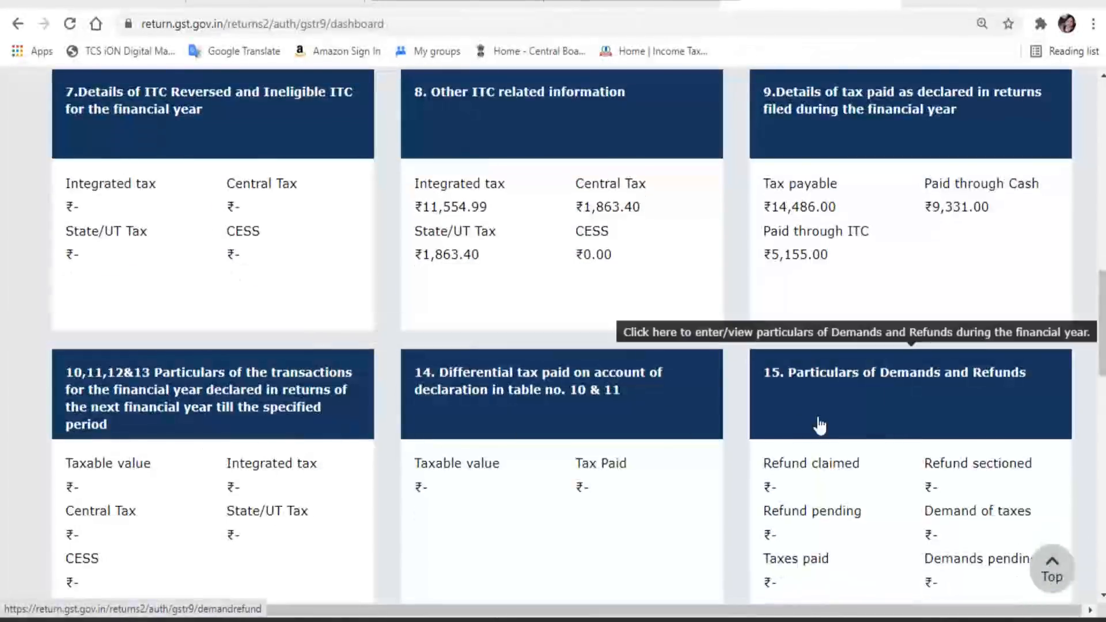
scroll(815, 425, "down", 3)
scroll(854, 444, "down", 1)
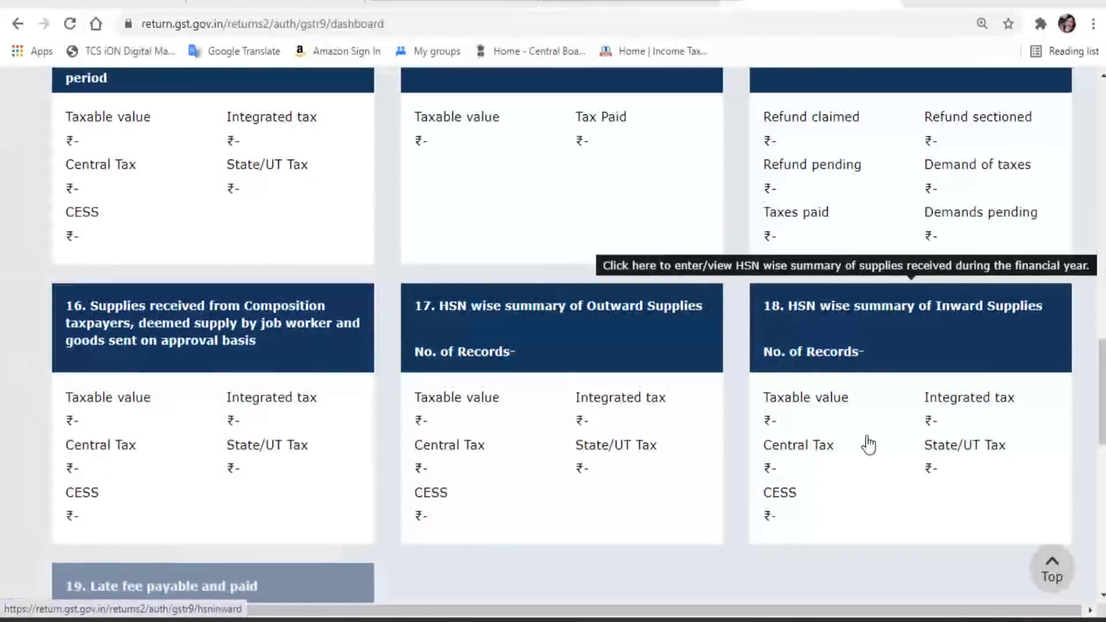
scroll(865, 441, "down", 3)
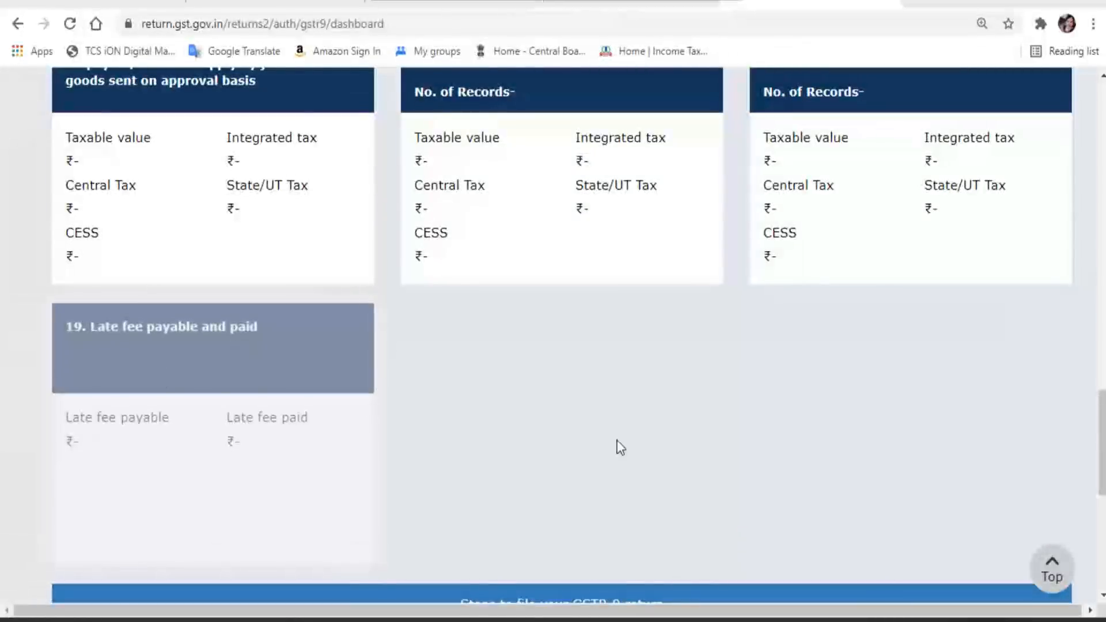
Compare the GSTR-9 boxes for supplies, ITC, tax paid, next-year transactions and differential tax in tables 4 to 14
scroll(616, 440, "up", 3)
scroll(621, 448, "up", 3)
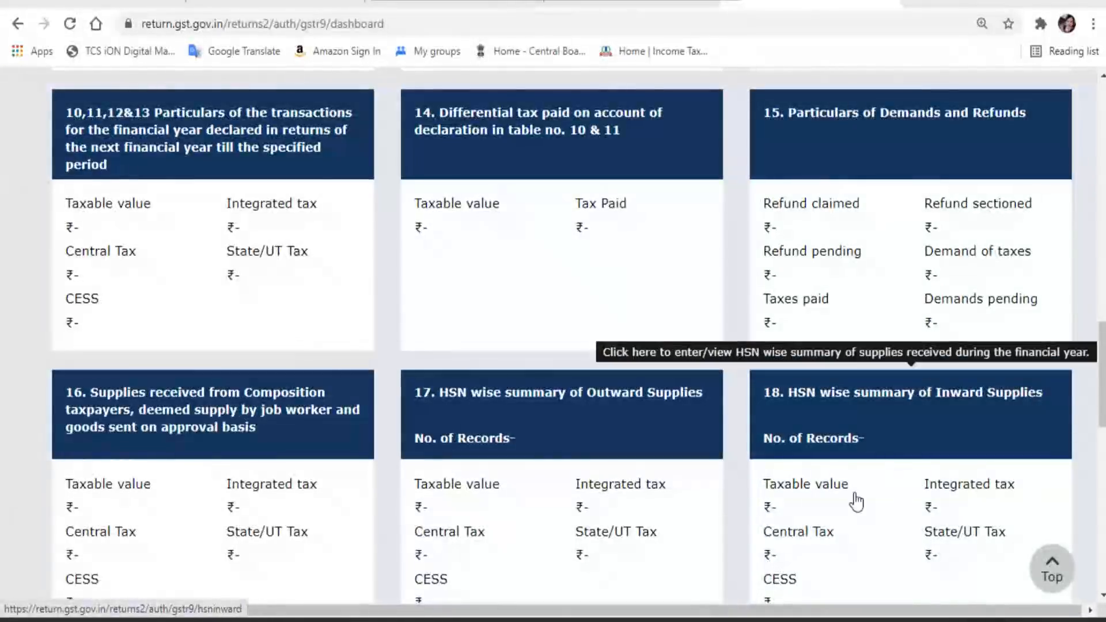
scroll(856, 501, "up", 7)
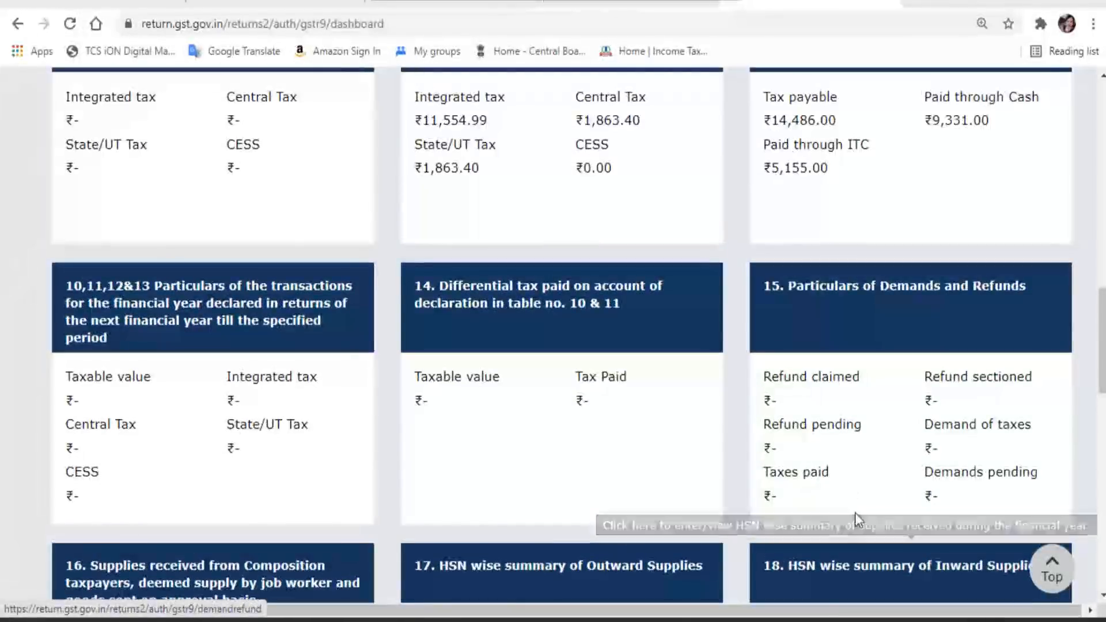
scroll(855, 513, "up", 3)
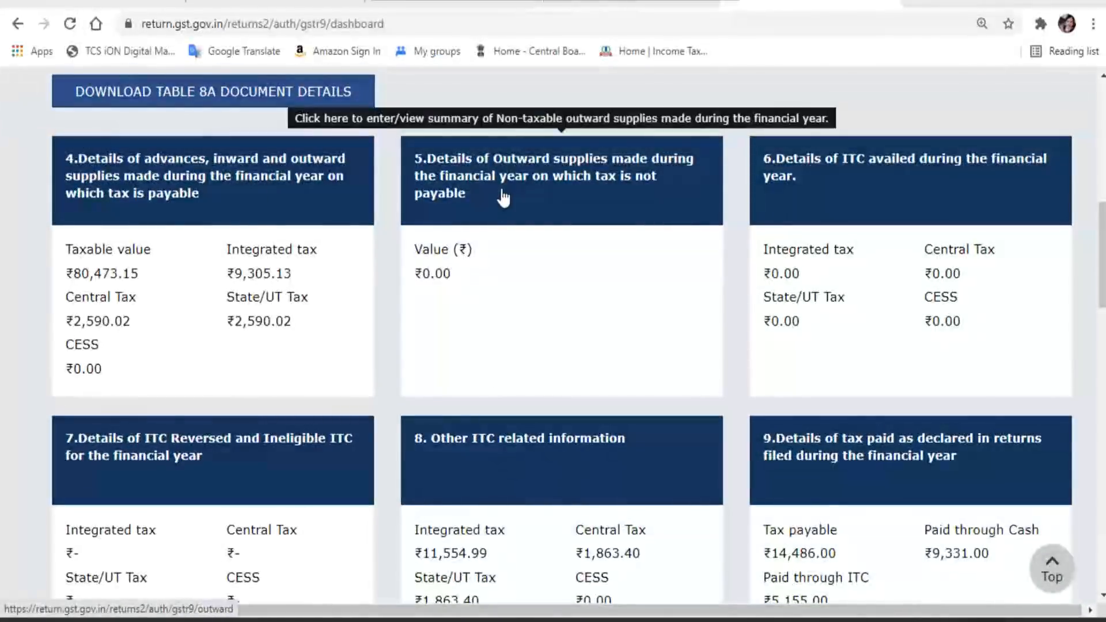
scroll(503, 197, "down", 2)
scroll(503, 198, "down", 2)
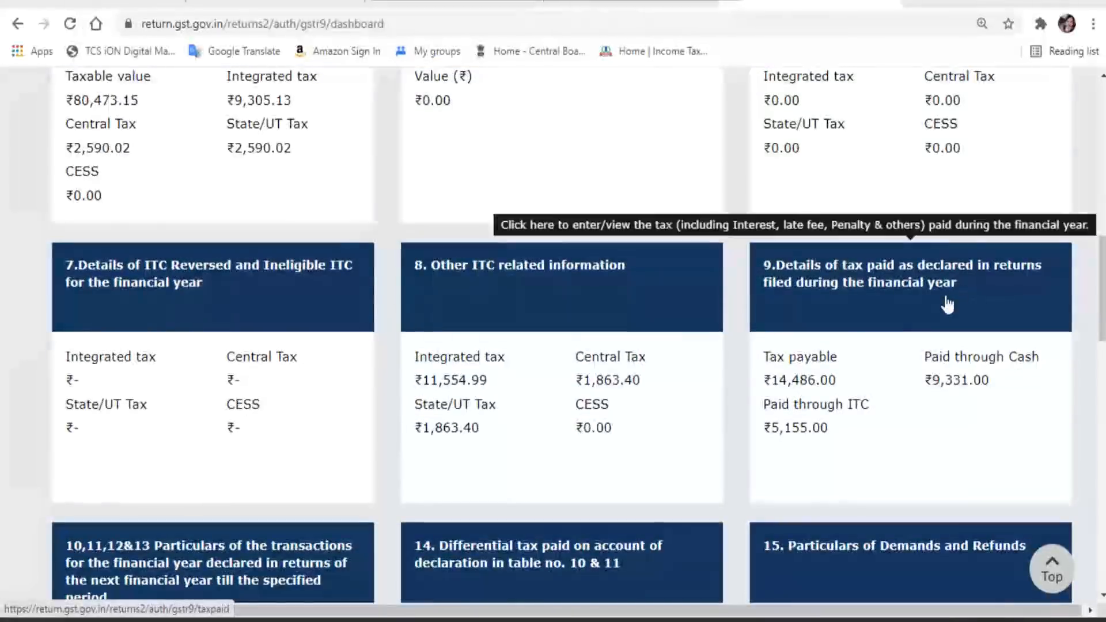
scroll(948, 306, "down", 1)
scroll(948, 305, "down", 1)
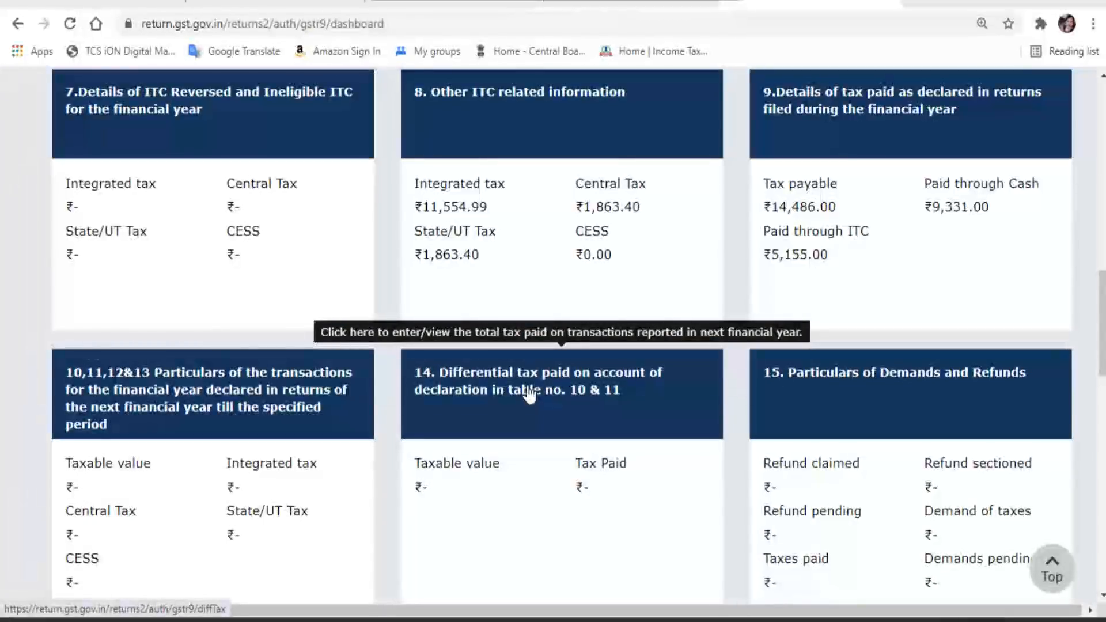
scroll(657, 447, "up", 6)
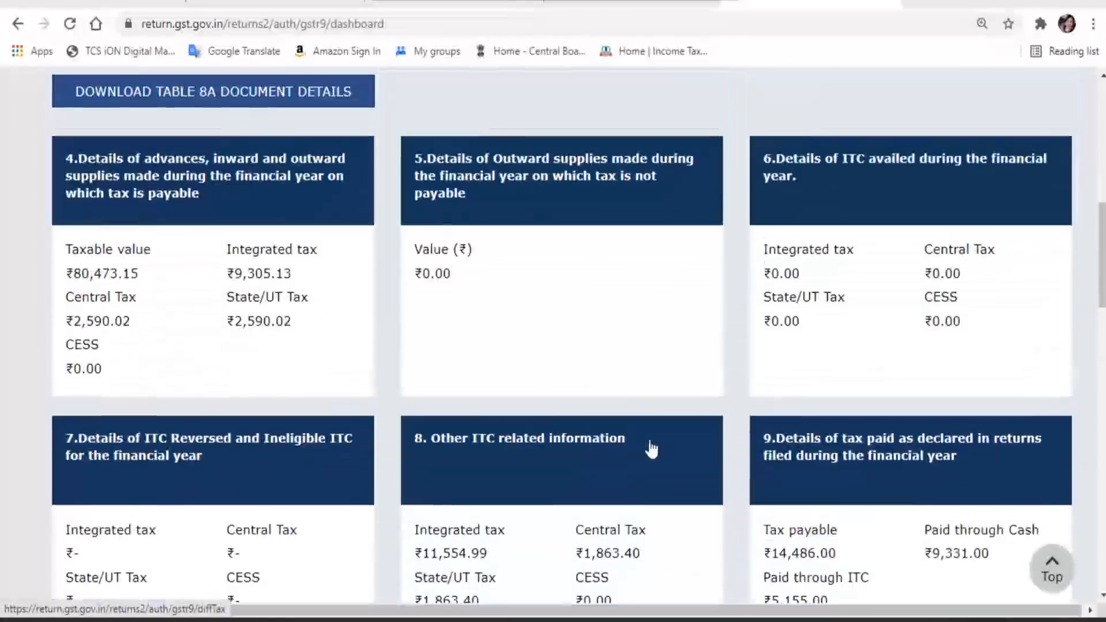
scroll(886, 225, "down", 3)
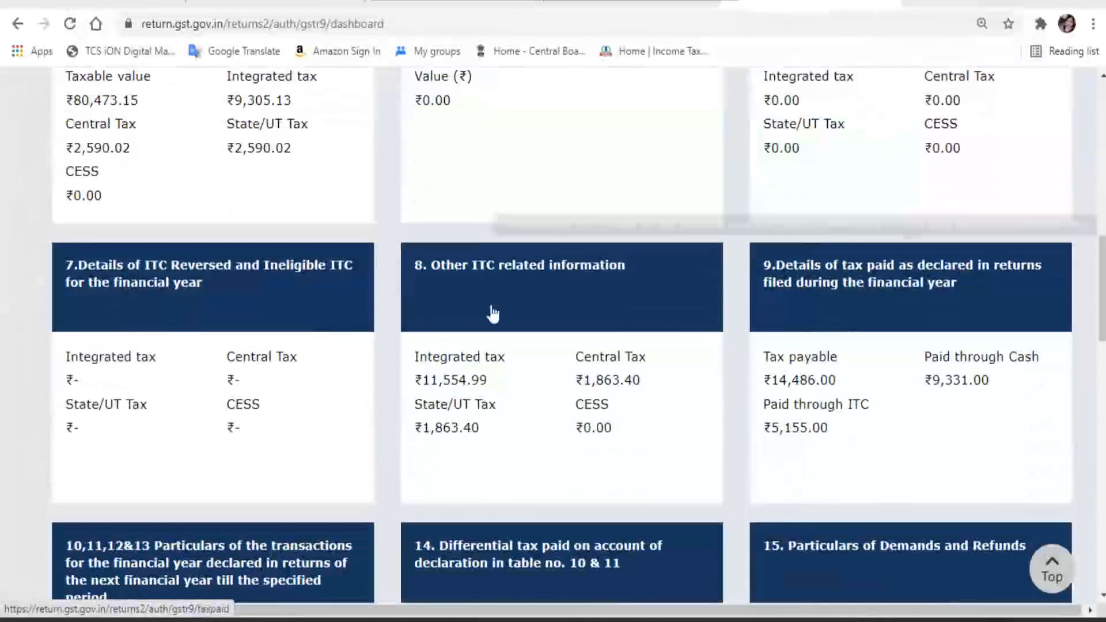
scroll(523, 326, "down", 3)
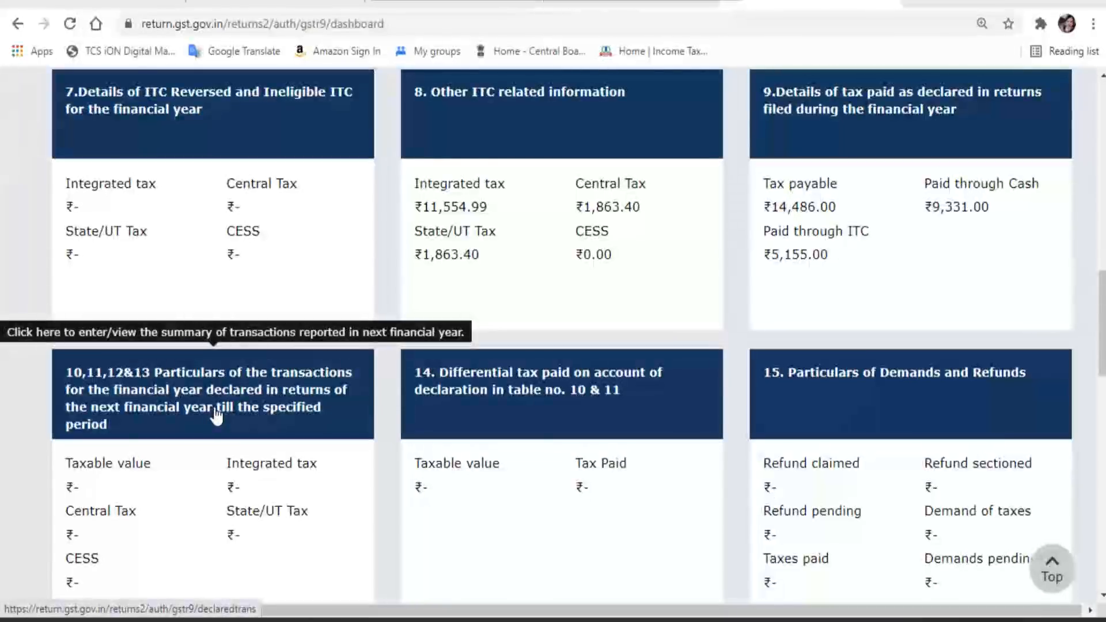
Open table 4 of the GSTR-9, covering advances, inward and outward supplies on which tax is payable
scroll(544, 413, "up", 6)
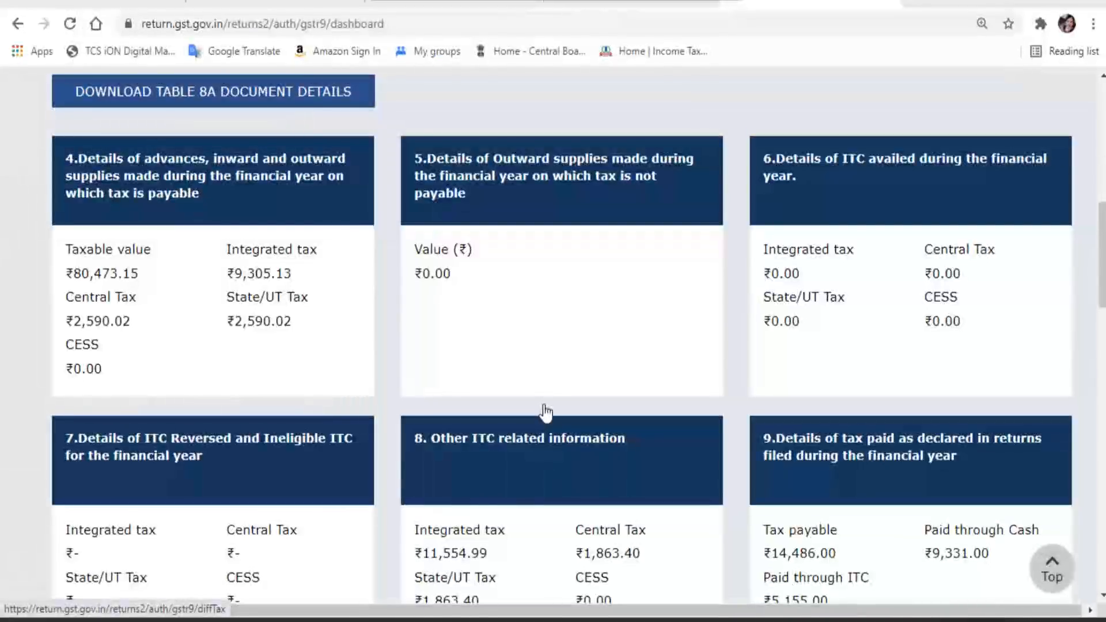
scroll(546, 413, "up", 2)
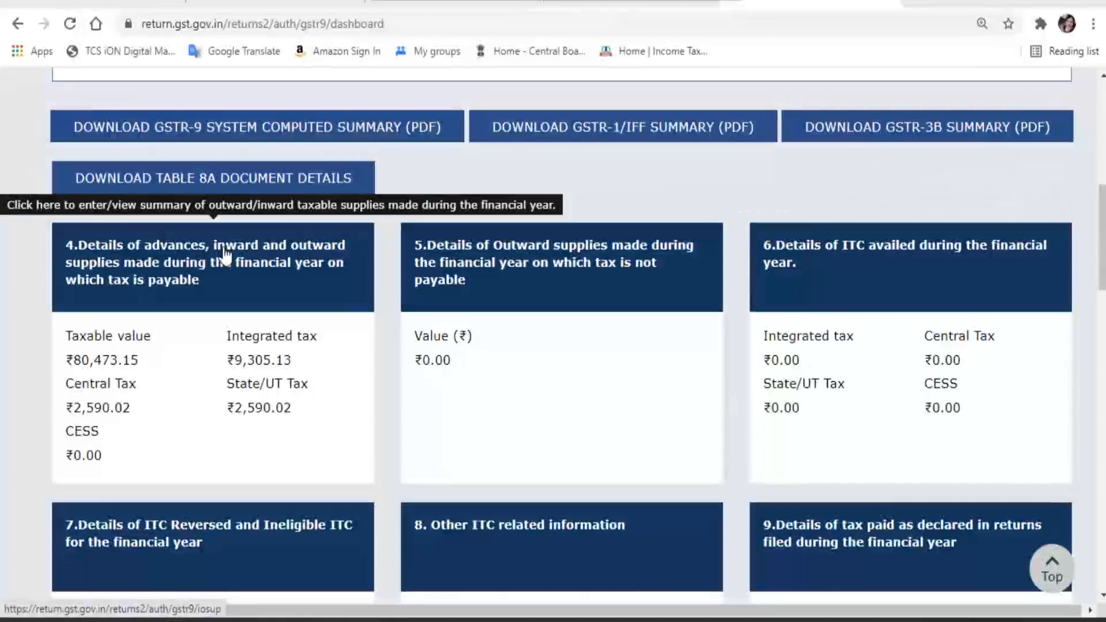
left_click(223, 256)
scroll(772, 281, "down", 2)
scroll(772, 282, "down", 3)
scroll(773, 281, "up", 1)
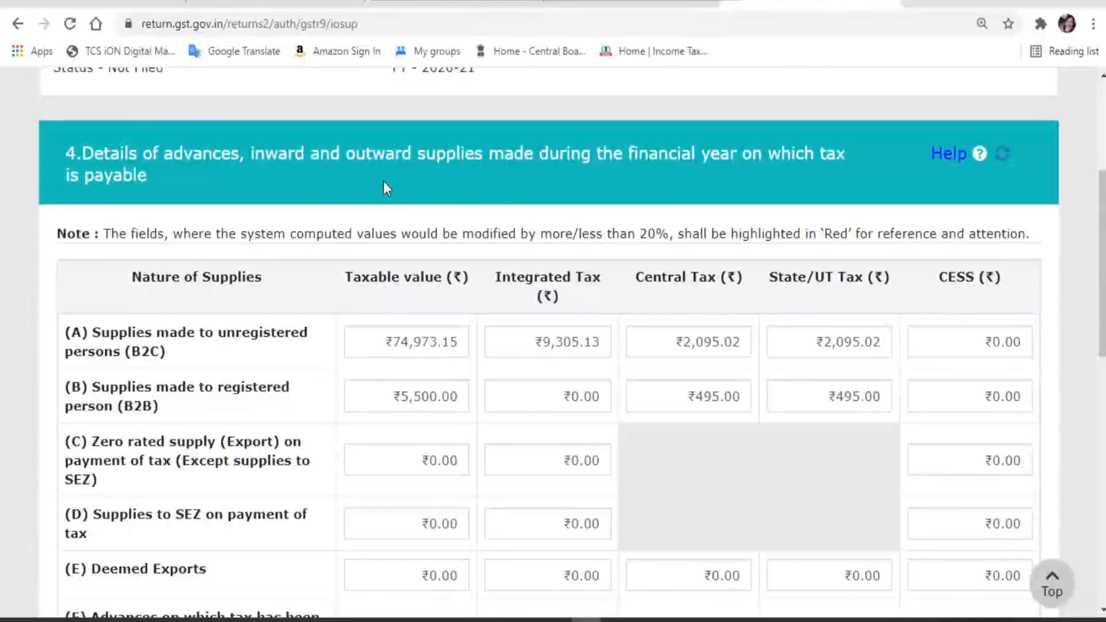
Examine the table 4 heading for the inward and outward supplies it covers, along with the note below it
left_click_drag(353, 156, 483, 157)
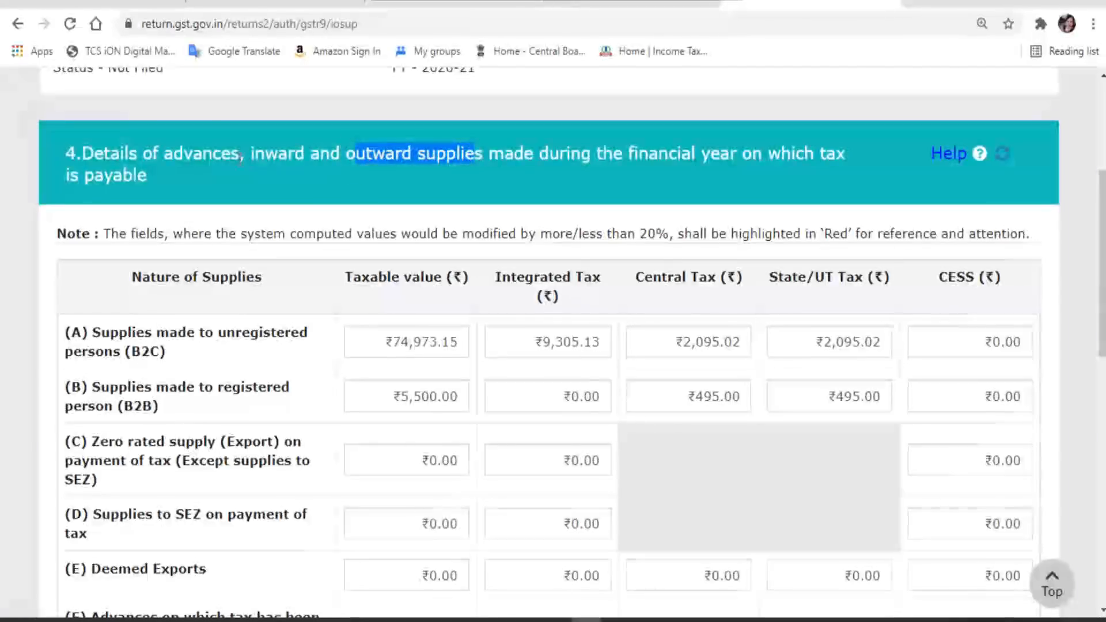
left_click(253, 155)
left_click_drag(253, 155, 306, 154)
left_click(372, 215)
scroll(371, 215, "down", 1)
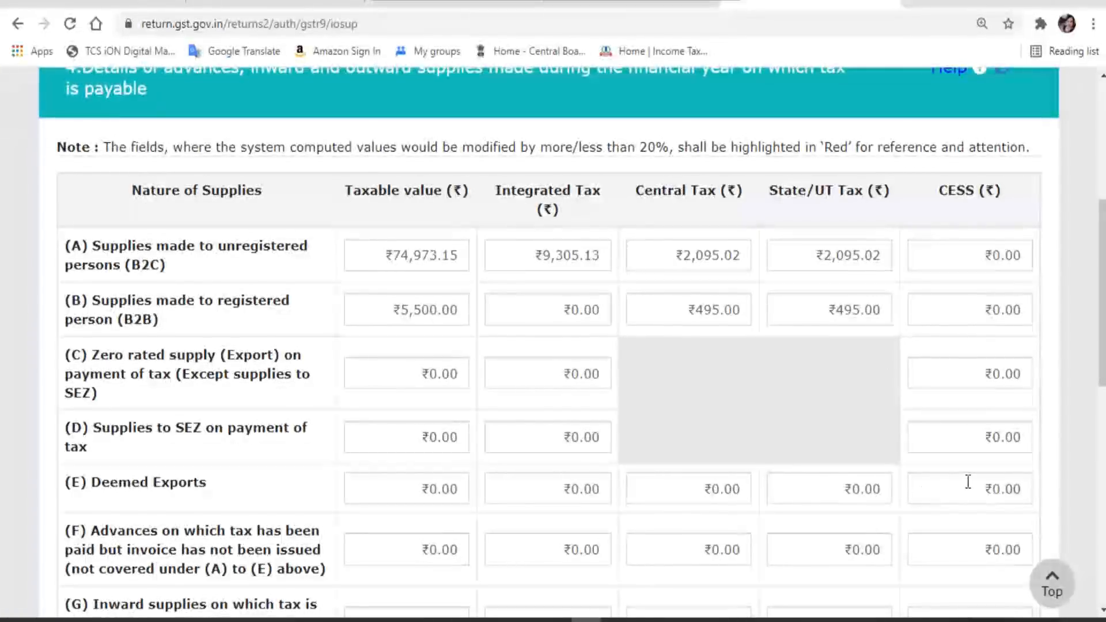
Examine the prefilled taxable value and tax amounts for B2C and B2B supplies in rows A and B of table 4
mouse_move(969, 482)
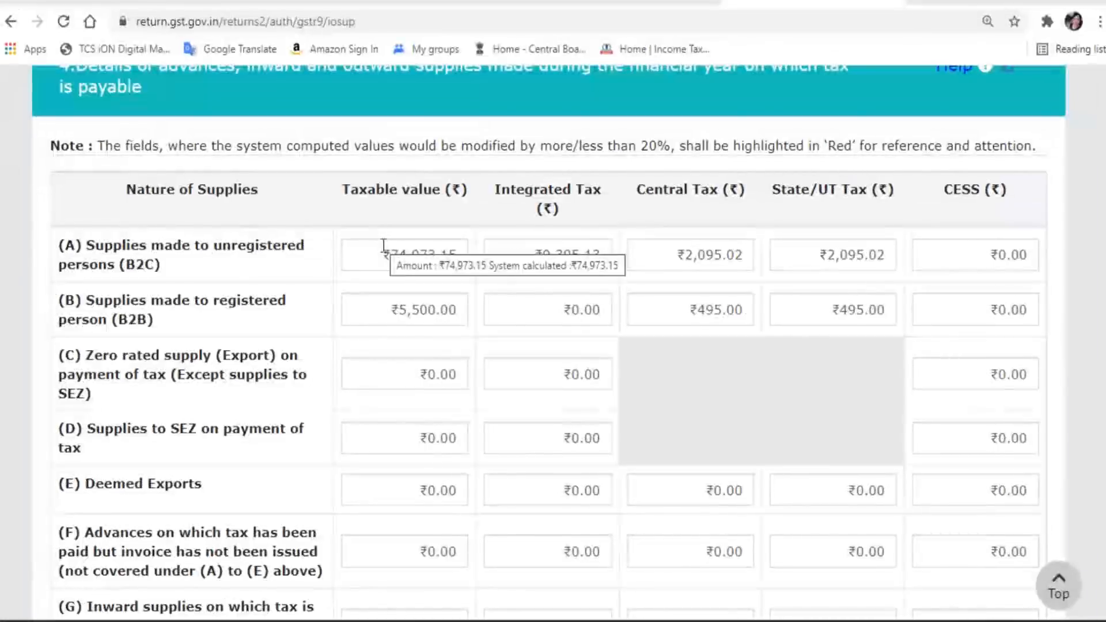
left_click_drag(371, 253, 461, 247)
left_click(458, 227)
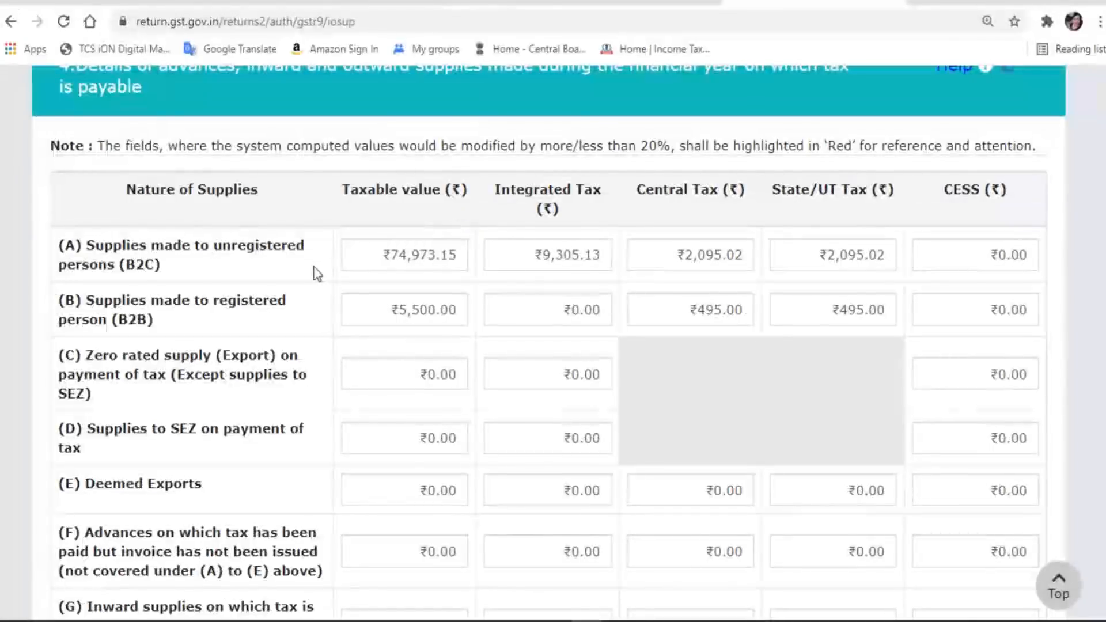
mouse_move(891, 262)
scroll(424, 530, "up", 2)
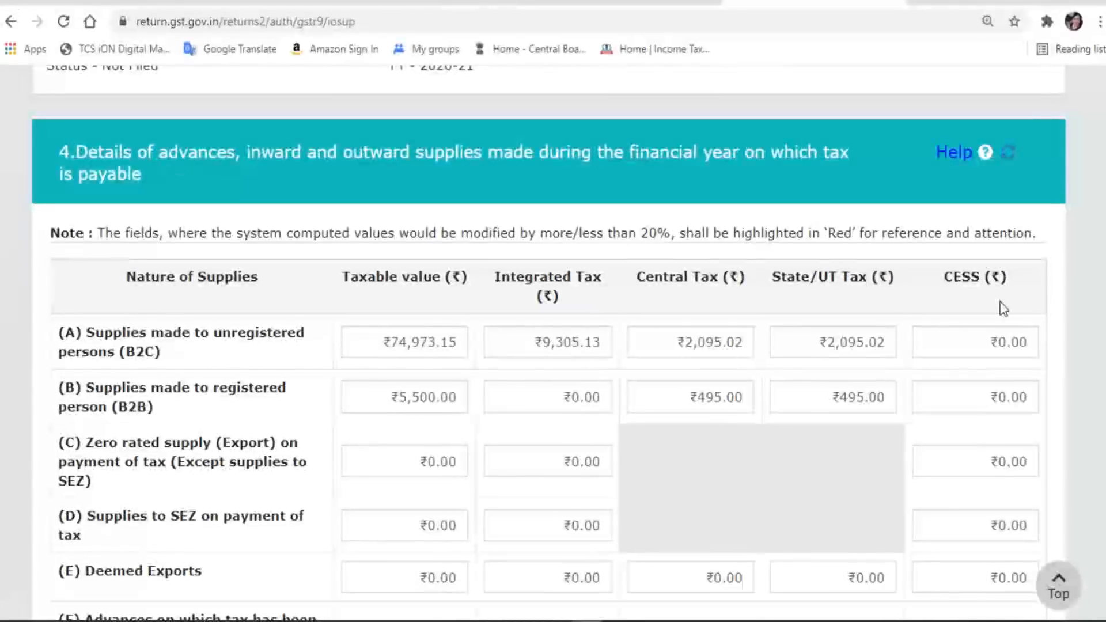
scroll(1003, 309, "down", 2)
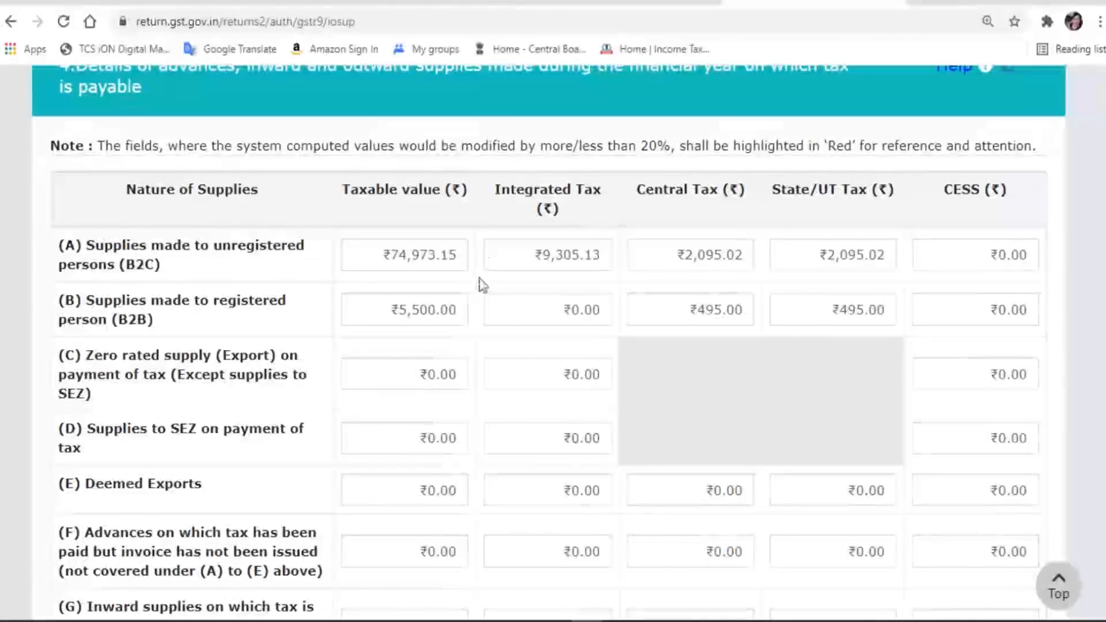
left_click_drag(375, 257, 486, 263)
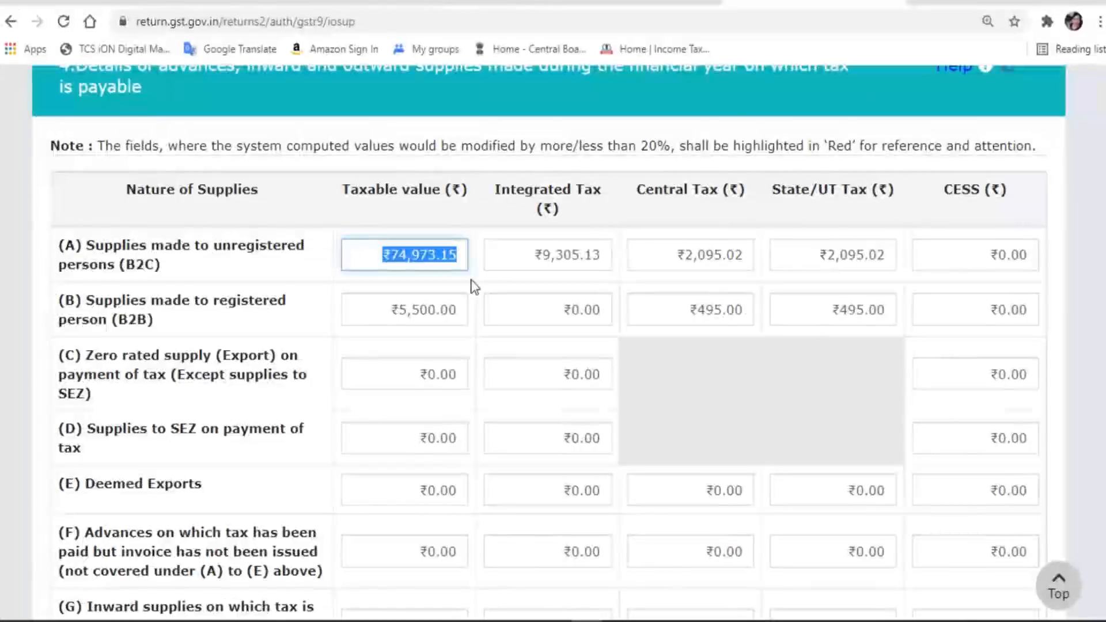
left_click(1047, 317)
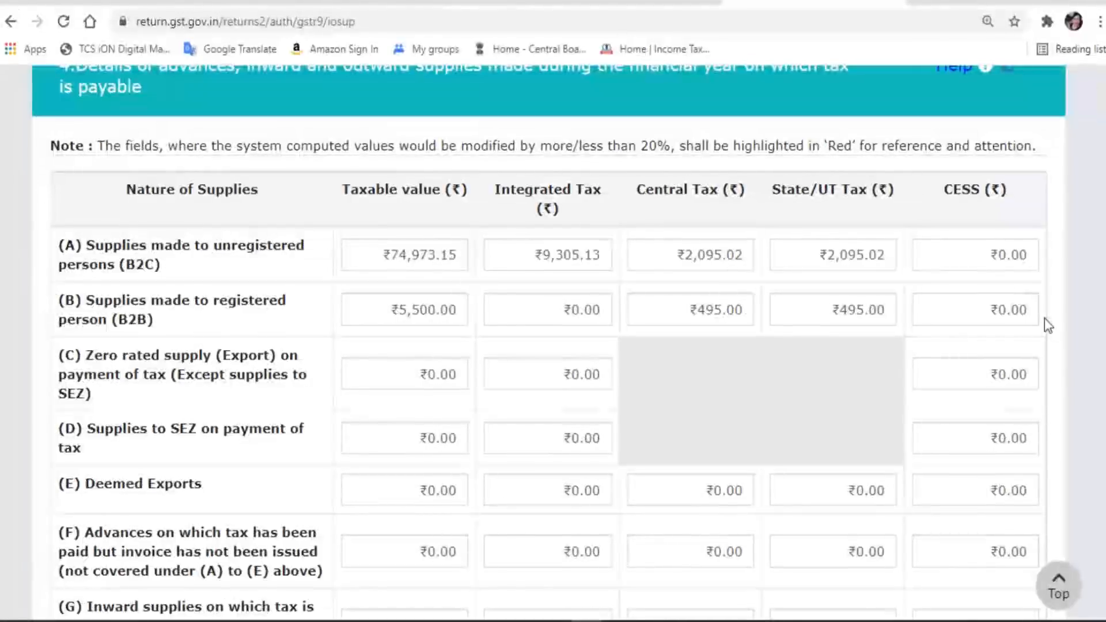
Look through the table 4 rows from zero rated supplies to the final total of supplies and advances
scroll(1045, 318, "down", 1)
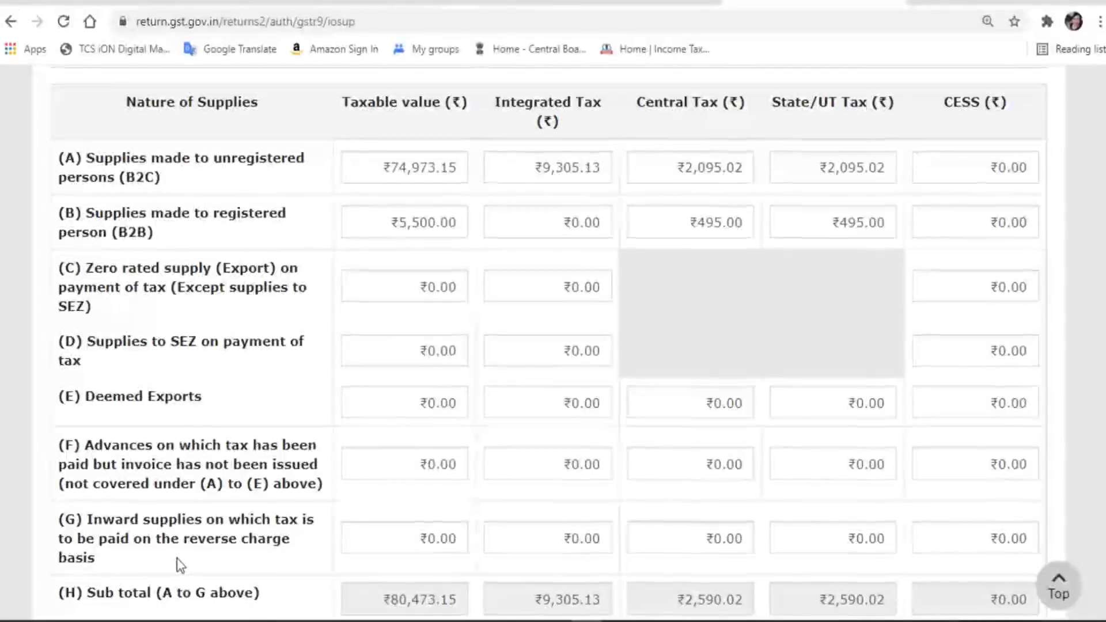
scroll(180, 563, "down", 2)
scroll(178, 558, "down", 1)
scroll(178, 556, "down", 2)
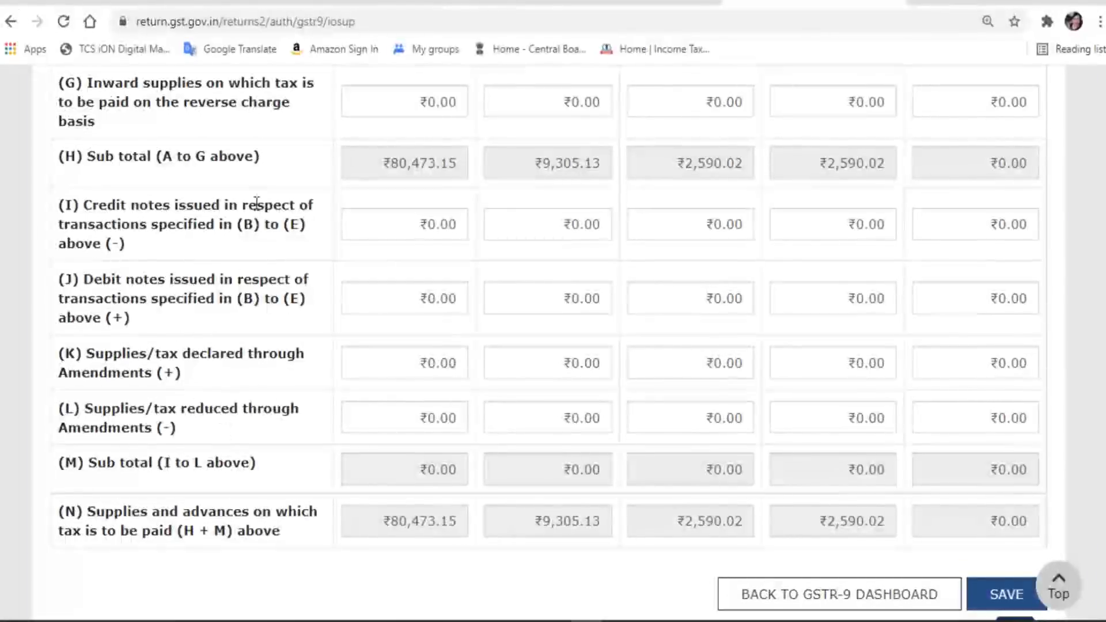
scroll(321, 402, "up", 5)
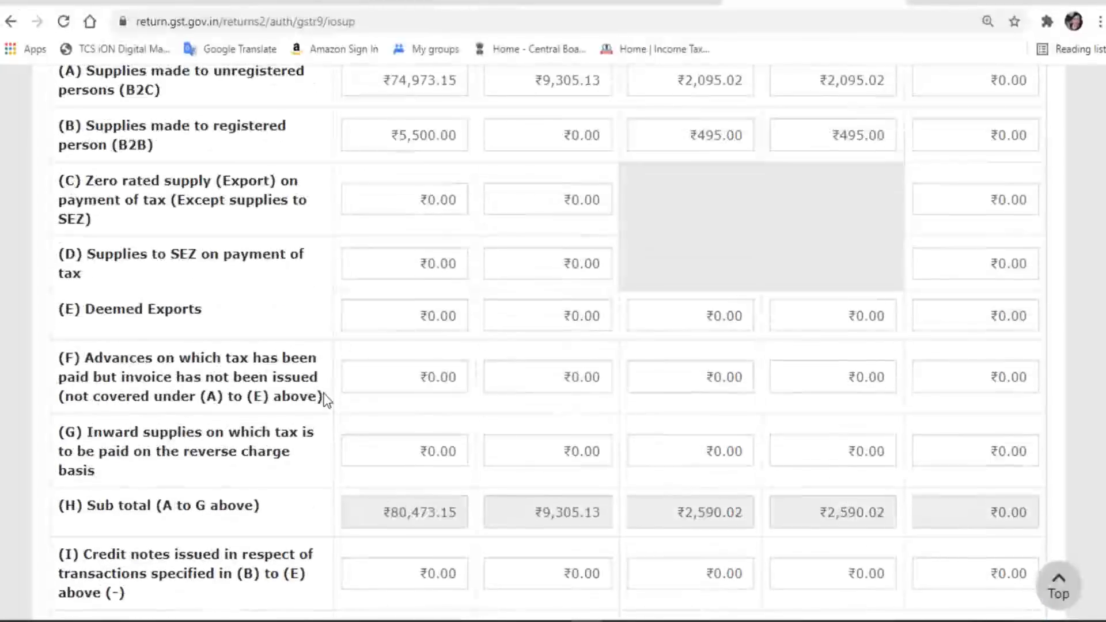
scroll(208, 380, "up", 1)
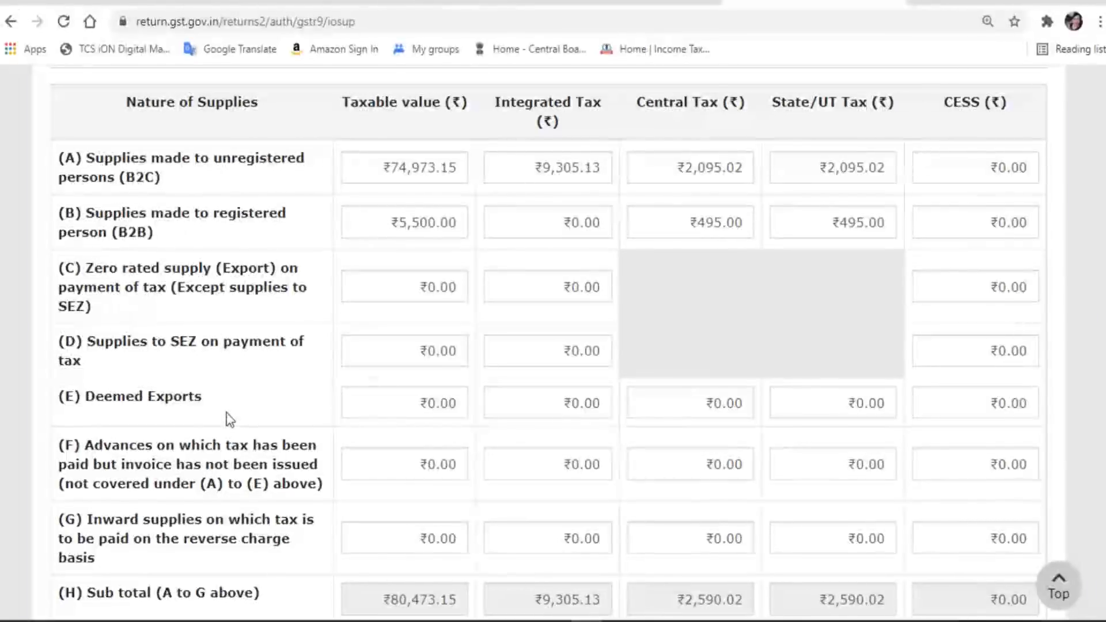
Examine row F on advances without an invoice and row G on reverse charge inward supplies in table 4
left_click_drag(84, 448, 59, 447)
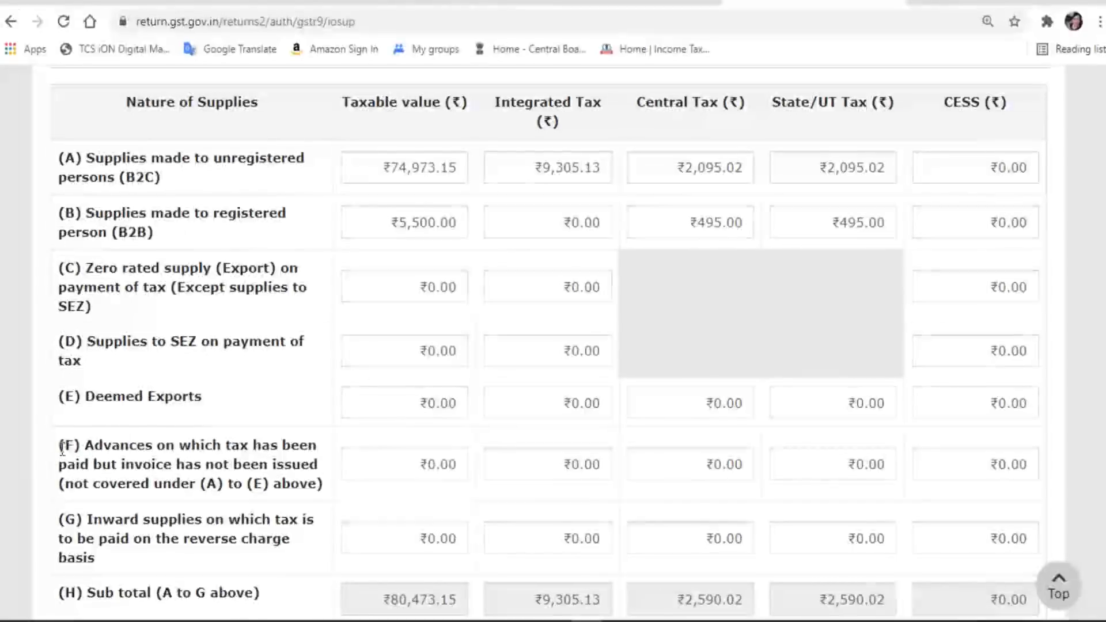
left_click(261, 413)
scroll(261, 414, "down", 3)
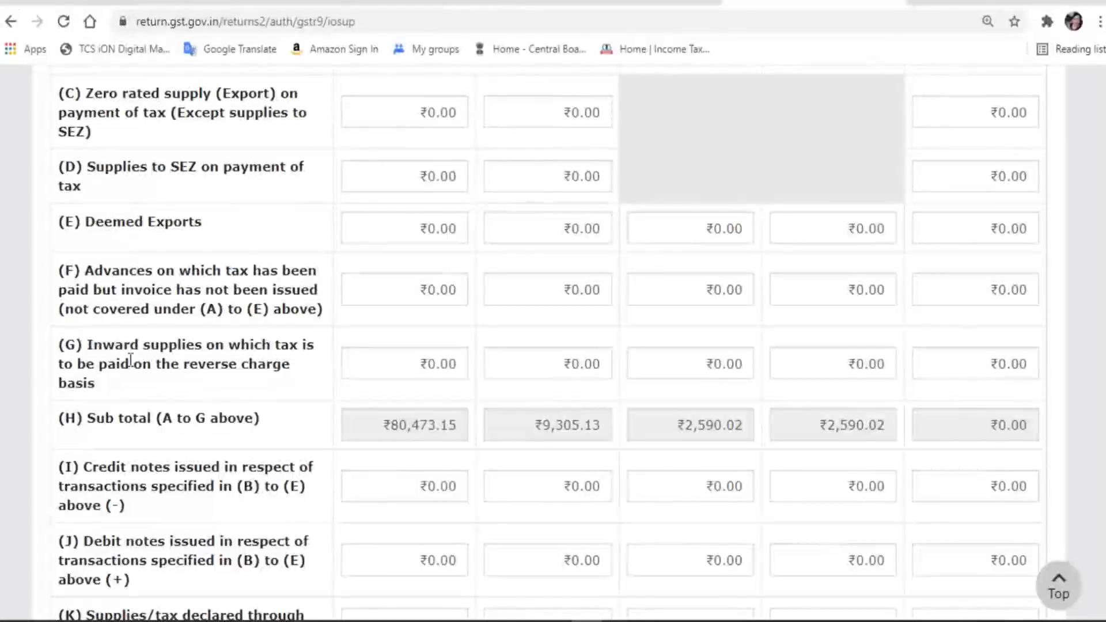
left_click_drag(87, 345, 219, 349)
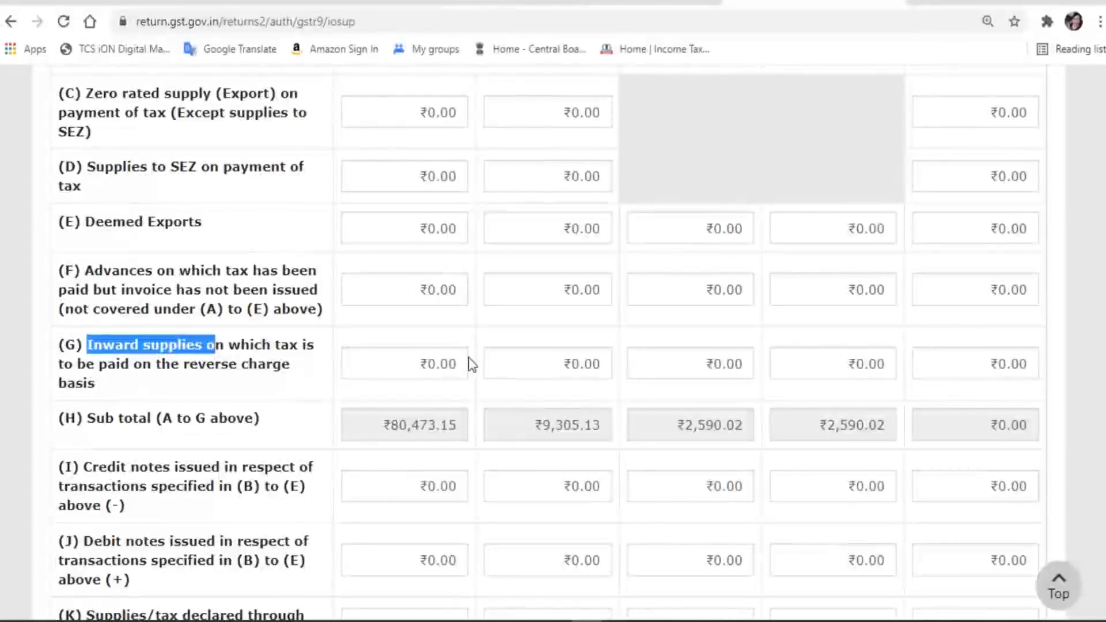
left_click(298, 375)
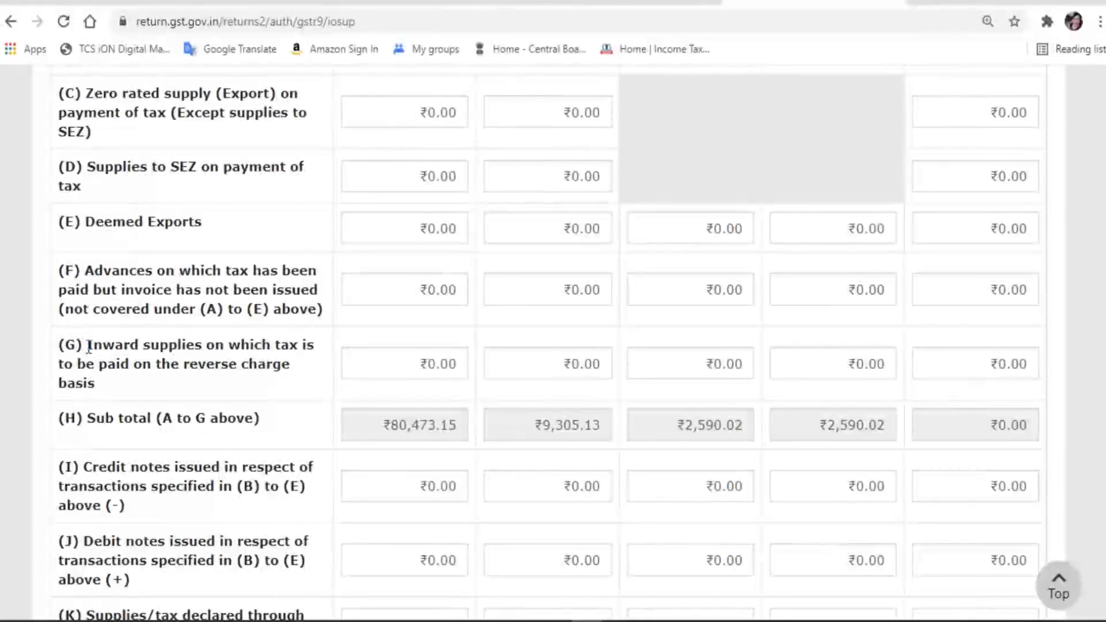
left_click_drag(85, 345, 309, 378)
left_click(301, 385)
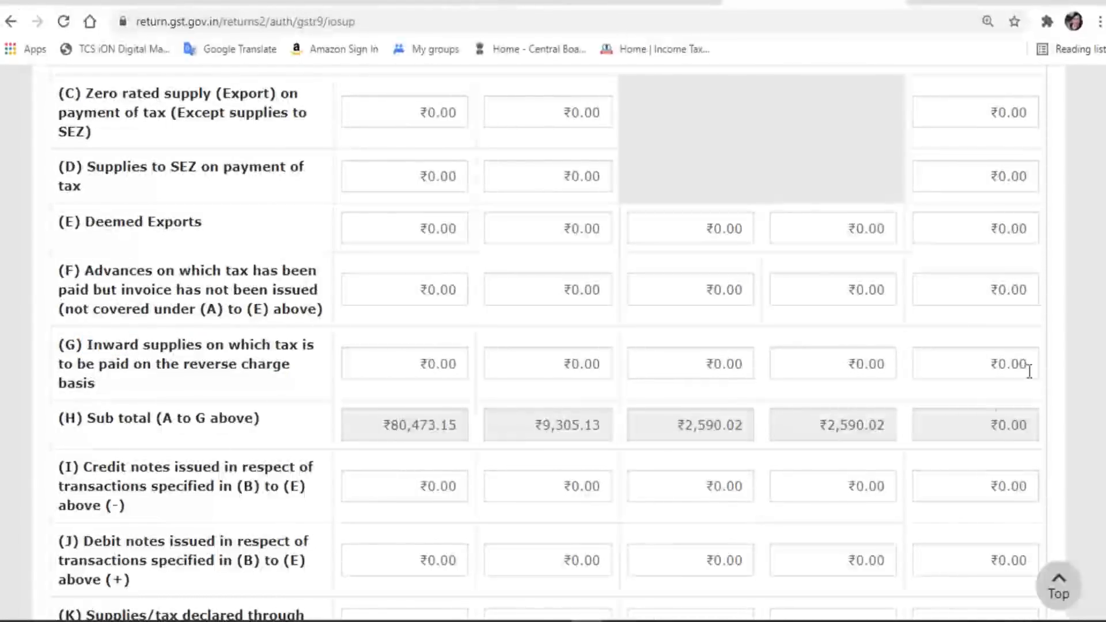
Review table 4 once more from the B2C supplies through the credit notes, debit notes and amendments to row N
scroll(959, 420, "down", 2)
scroll(855, 360, "down", 4)
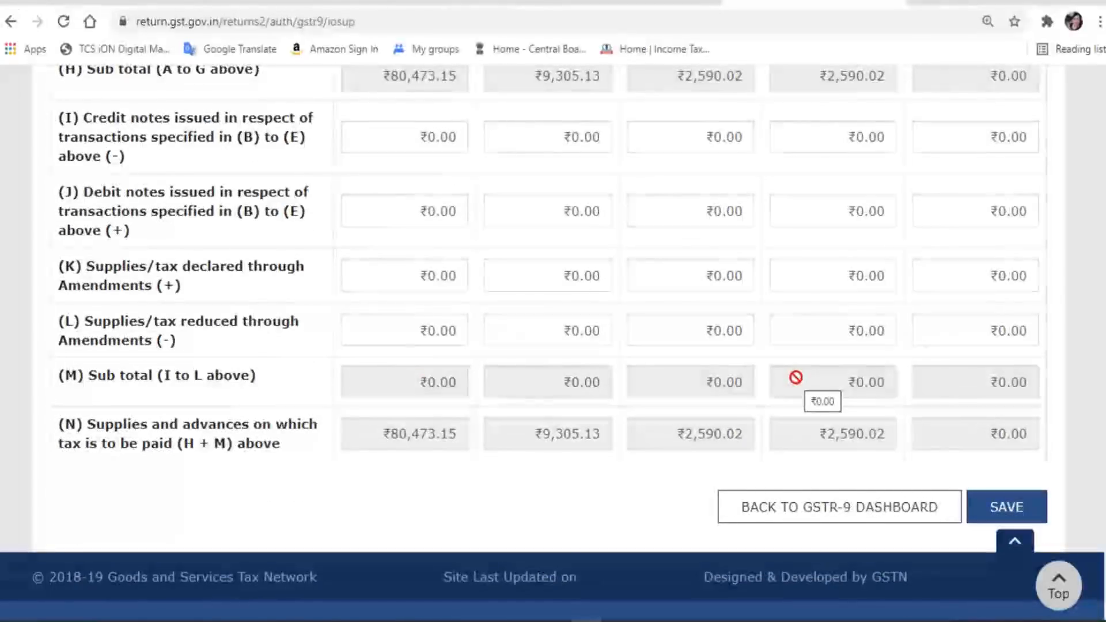
scroll(620, 365, "up", 5)
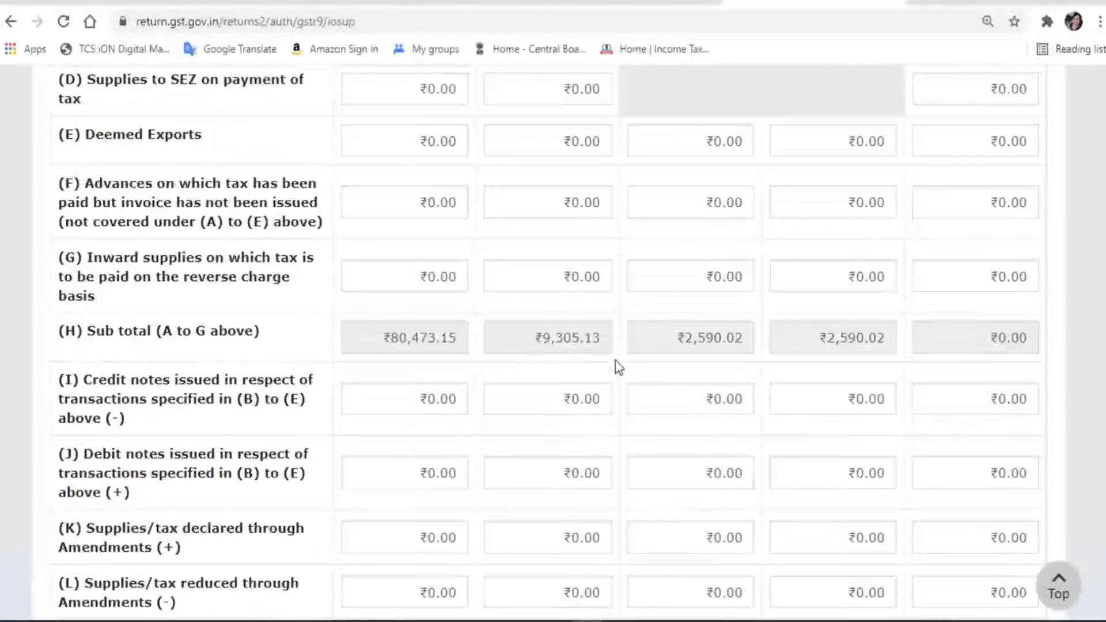
scroll(847, 459, "up", 1)
scroll(847, 458, "up", 5)
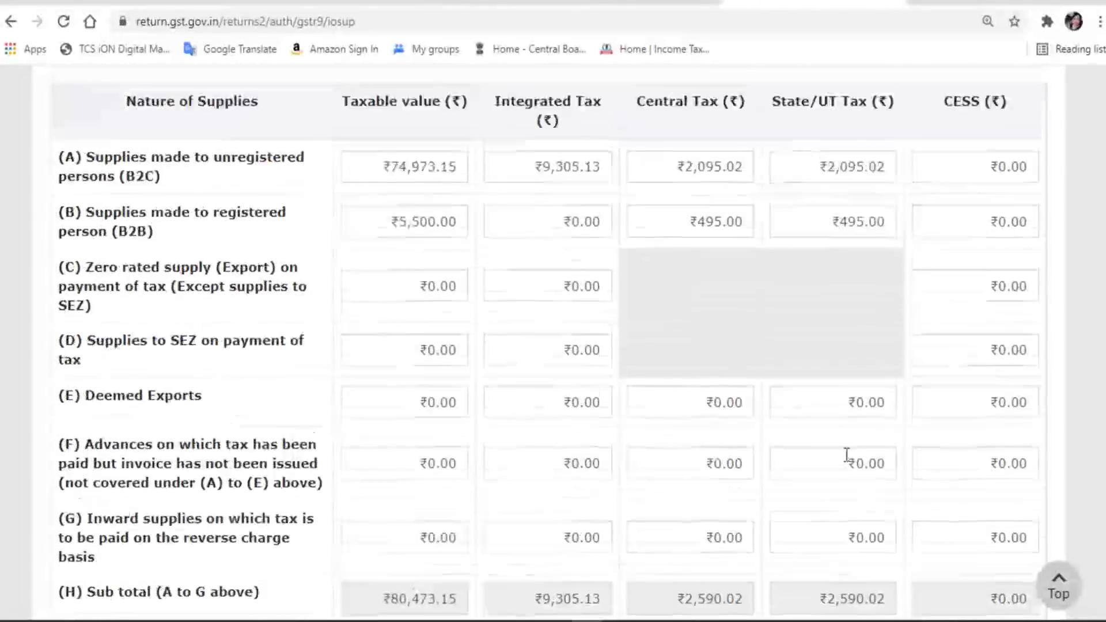
scroll(847, 461, "up", 1)
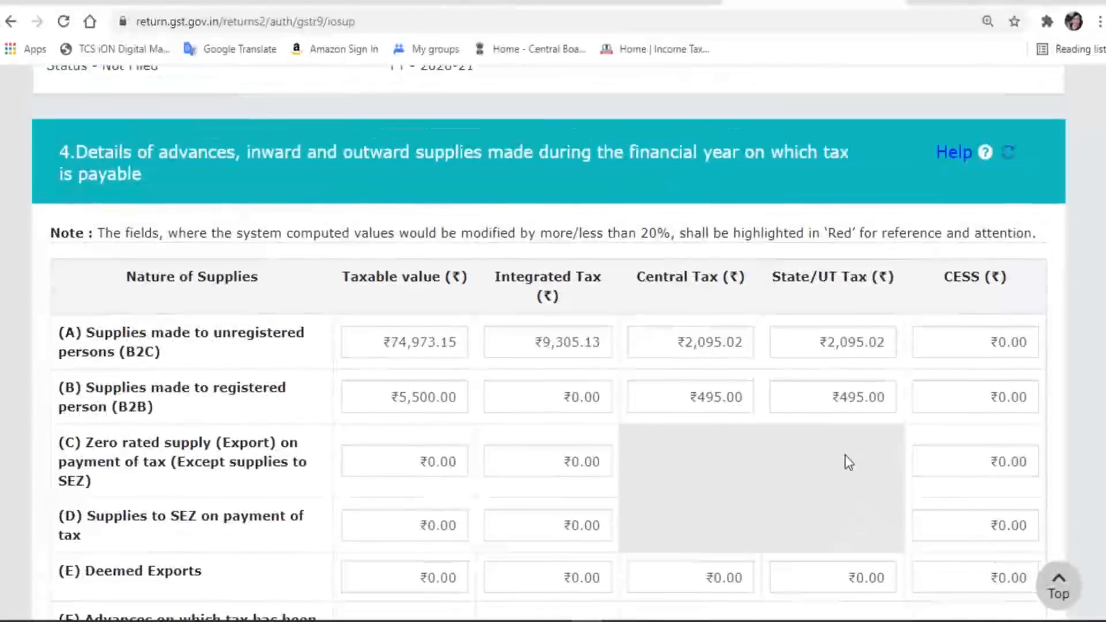
scroll(848, 461, "down", 1)
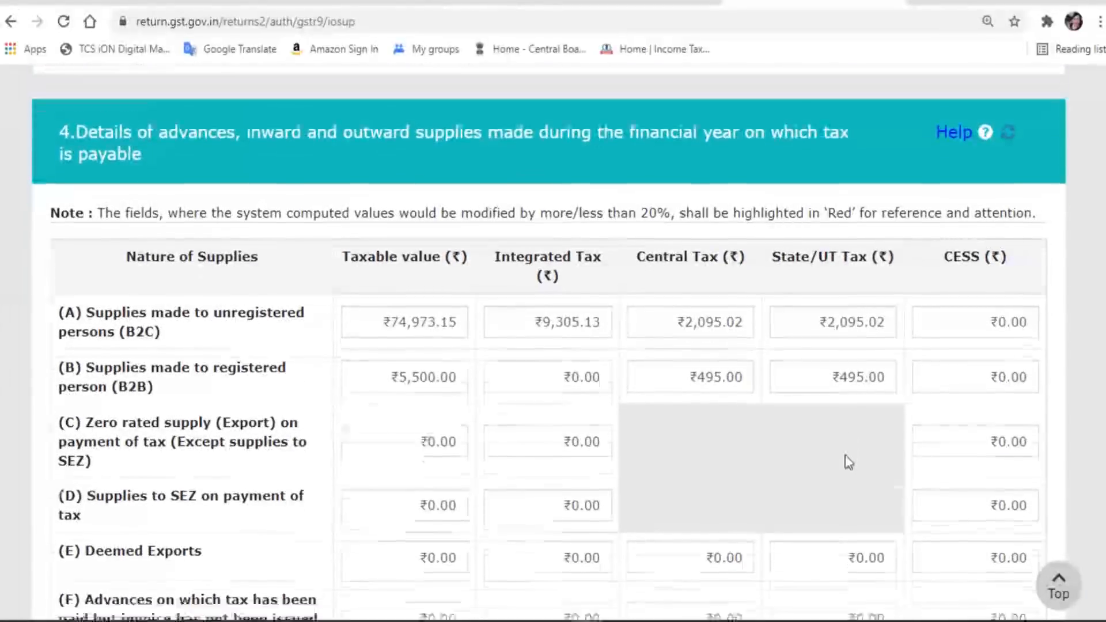
scroll(846, 458, "down", 8)
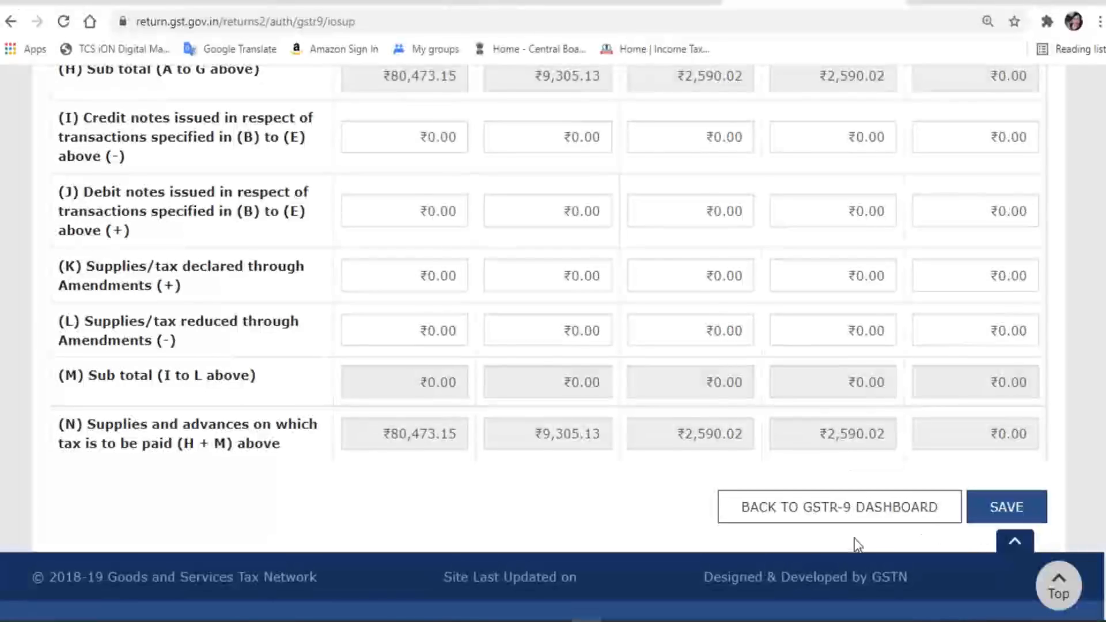
Return to the GSTR-9 dashboard and open table 5 on outward supplies on which tax is not payable
left_click(855, 508)
scroll(716, 507, "down", 7)
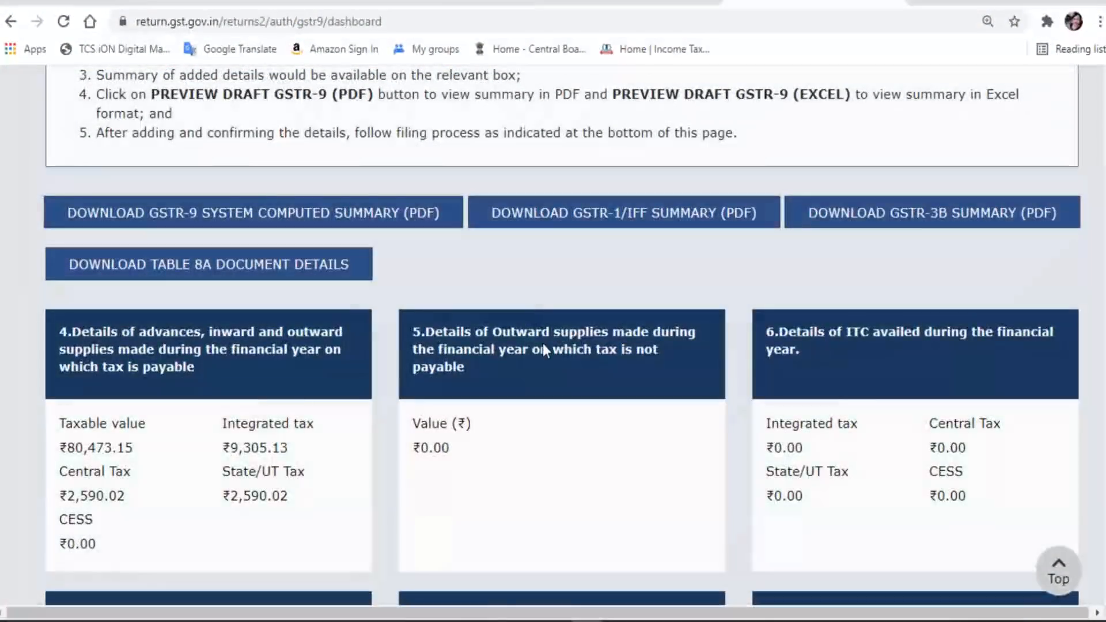
left_click(546, 347)
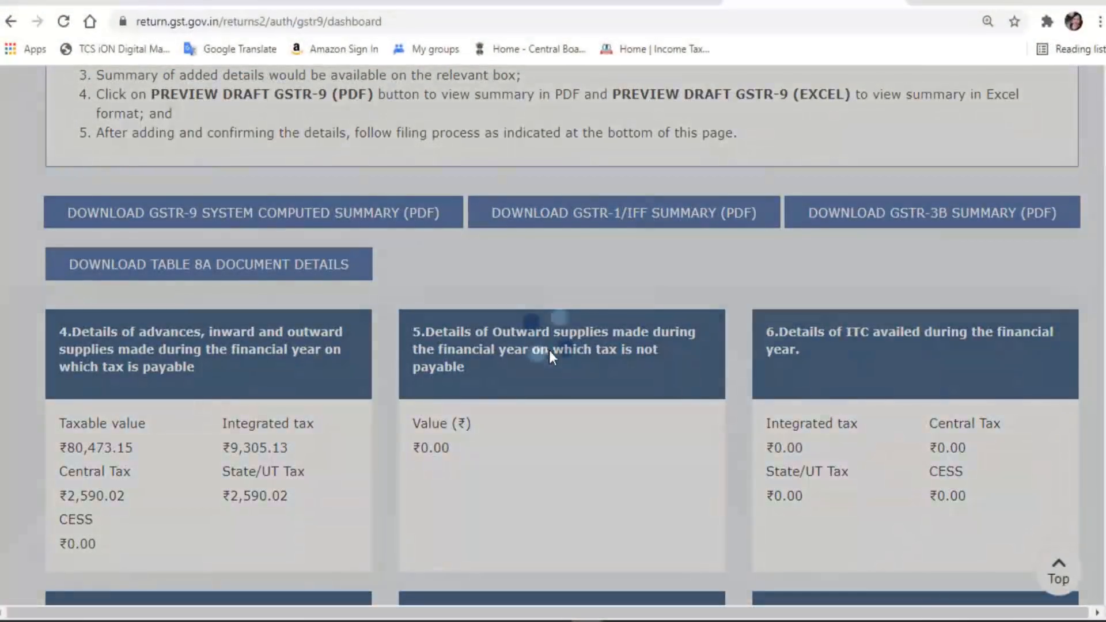
scroll(595, 403, "down", 5)
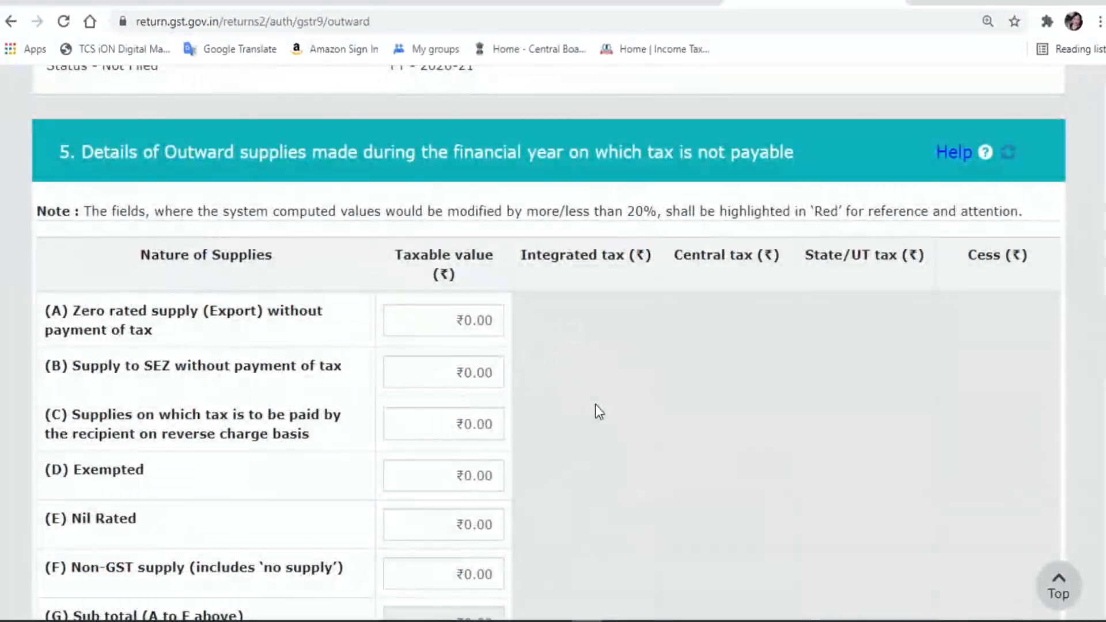
Examine table 5 from row A on zero rated exports without payment of tax through row D on exempted supplies
scroll(596, 410, "down", 1)
scroll(376, 240, "up", 1)
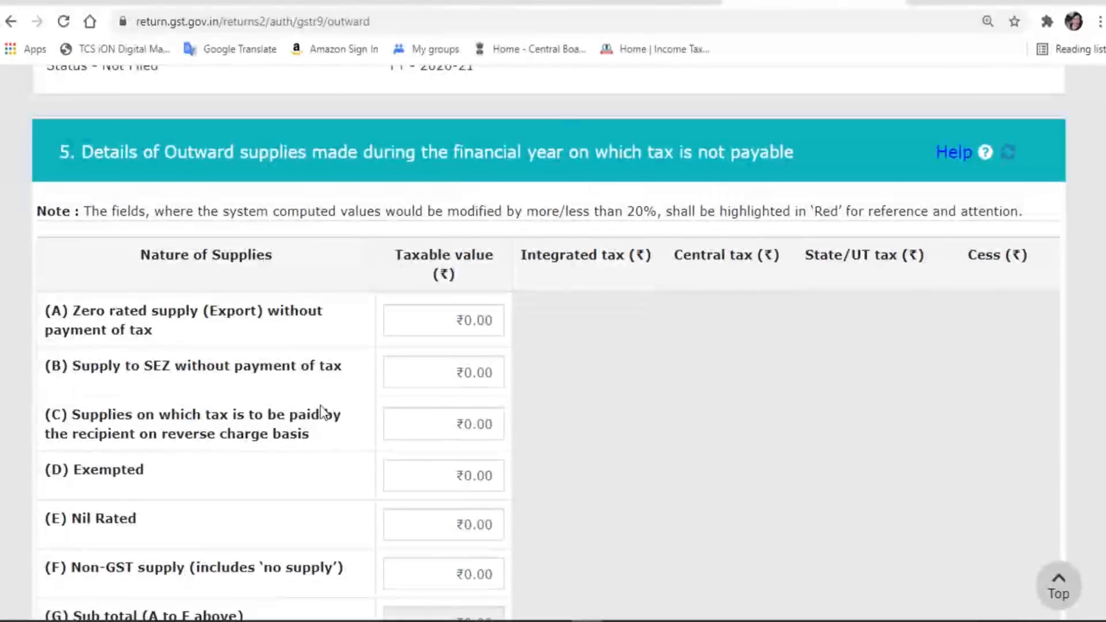
scroll(325, 406, "down", 1)
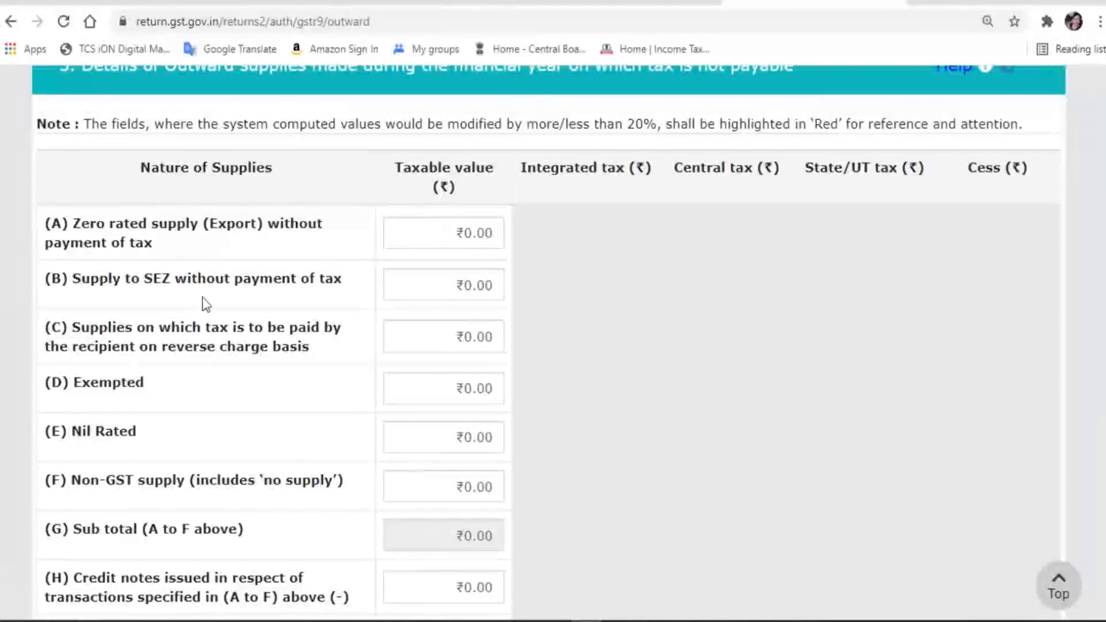
scroll(280, 304, "down", 1)
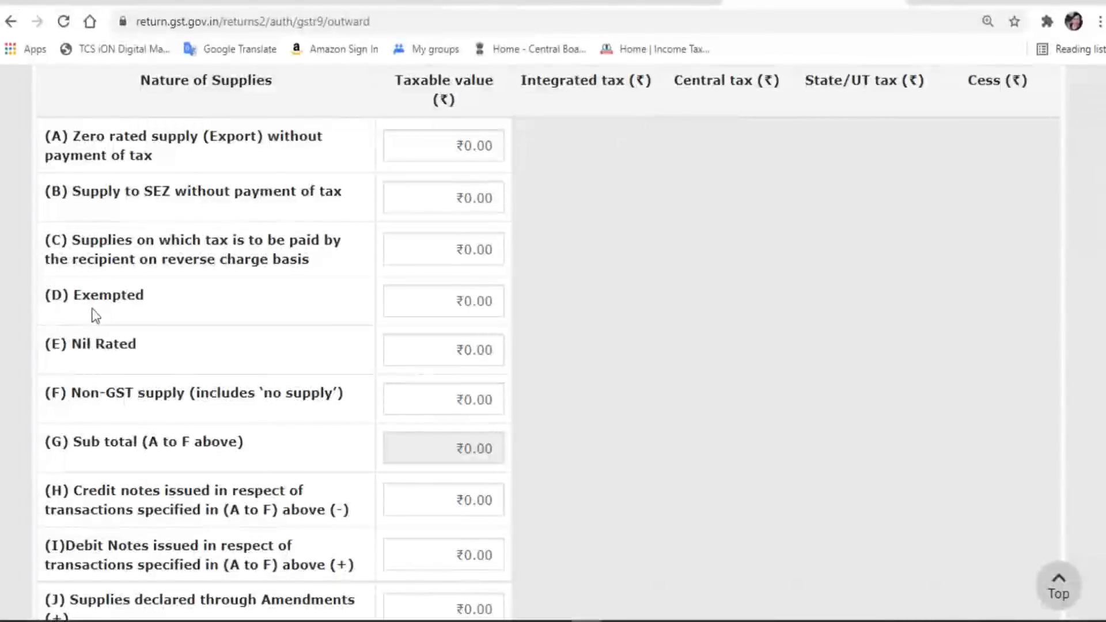
left_click_drag(70, 295, 167, 317)
left_click(457, 304)
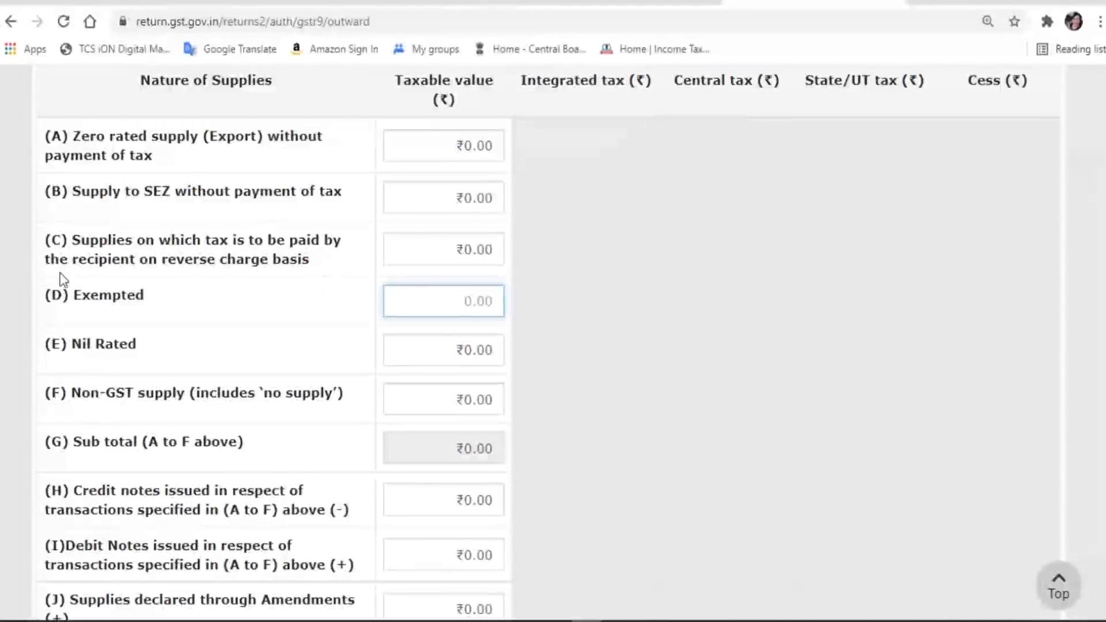
left_click_drag(47, 294, 155, 298)
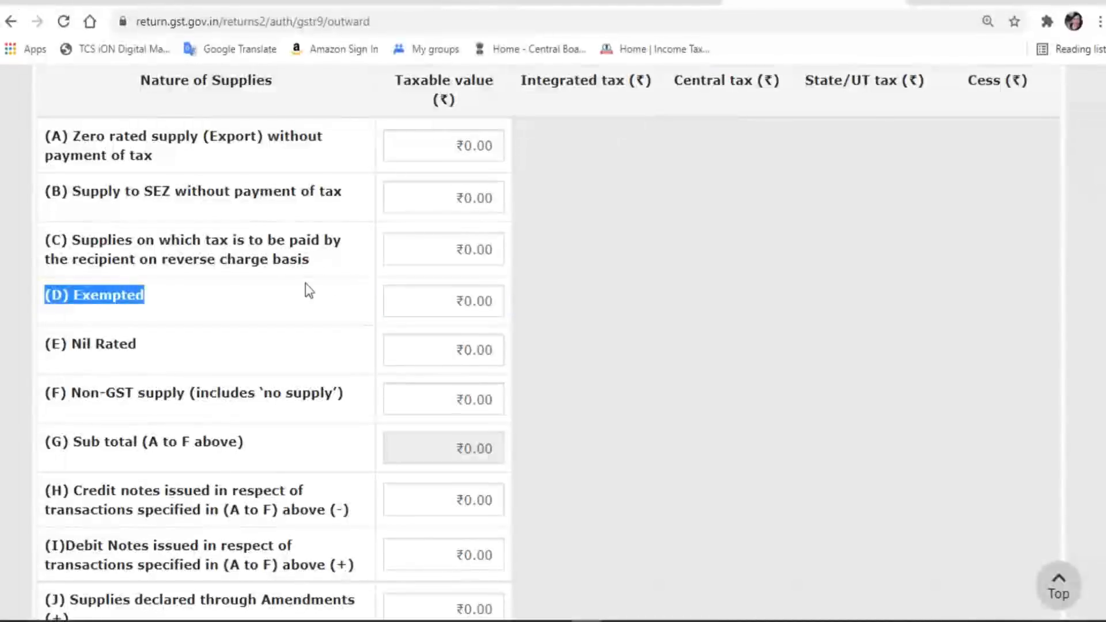
Review the remaining table 5 rows, focusing on credit notes, debit notes and amendments in H to K, through total turnover in N
scroll(308, 292, "down", 2)
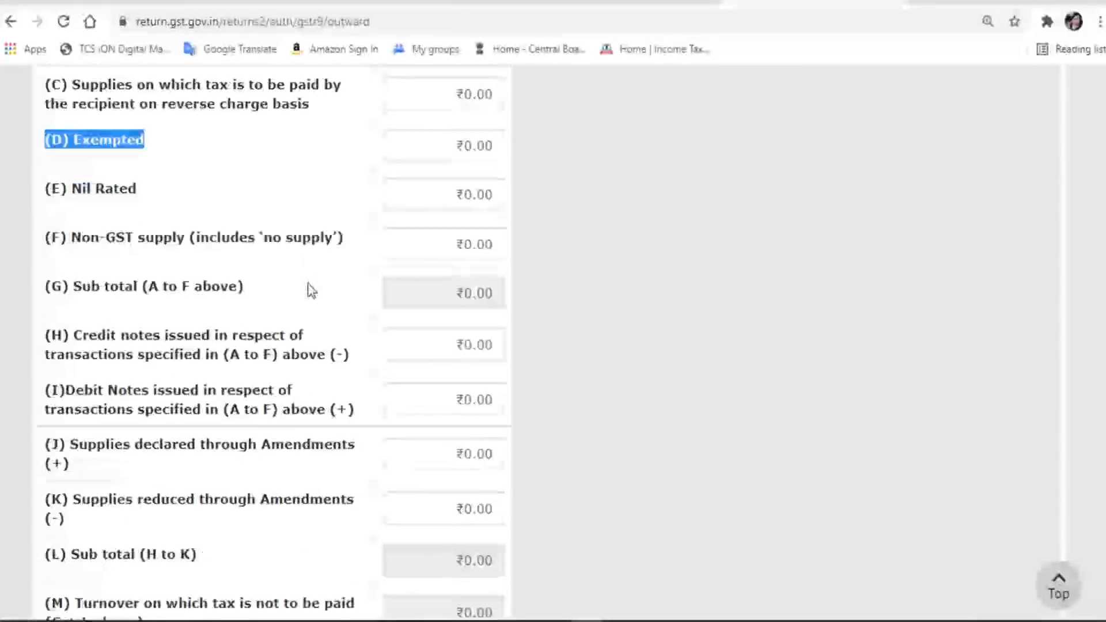
scroll(79, 330, "down", 2)
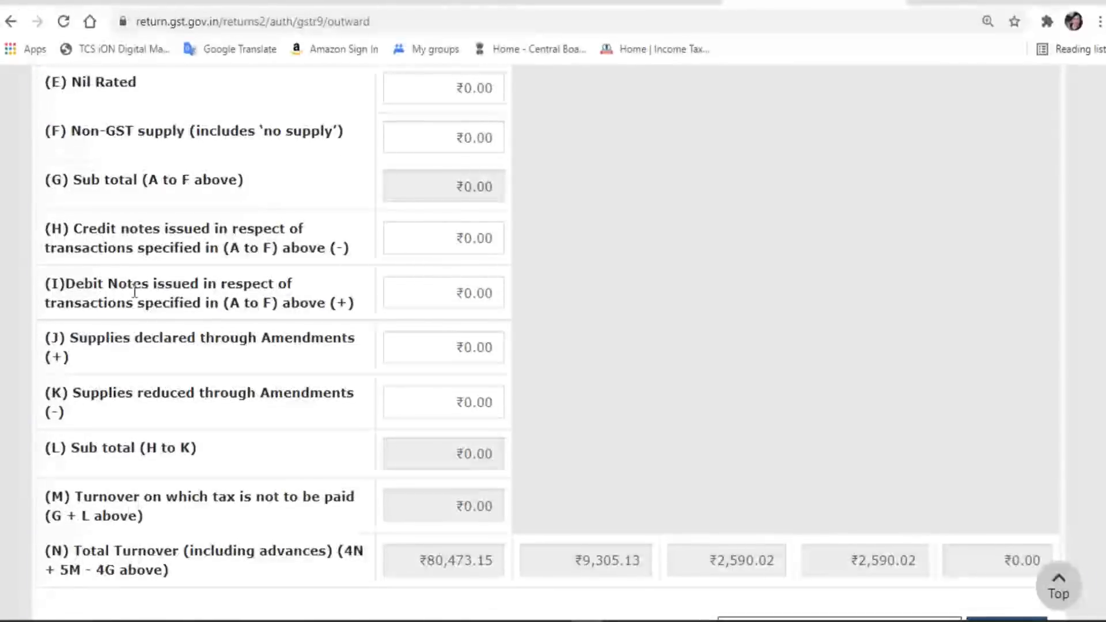
scroll(246, 386, "up", 4)
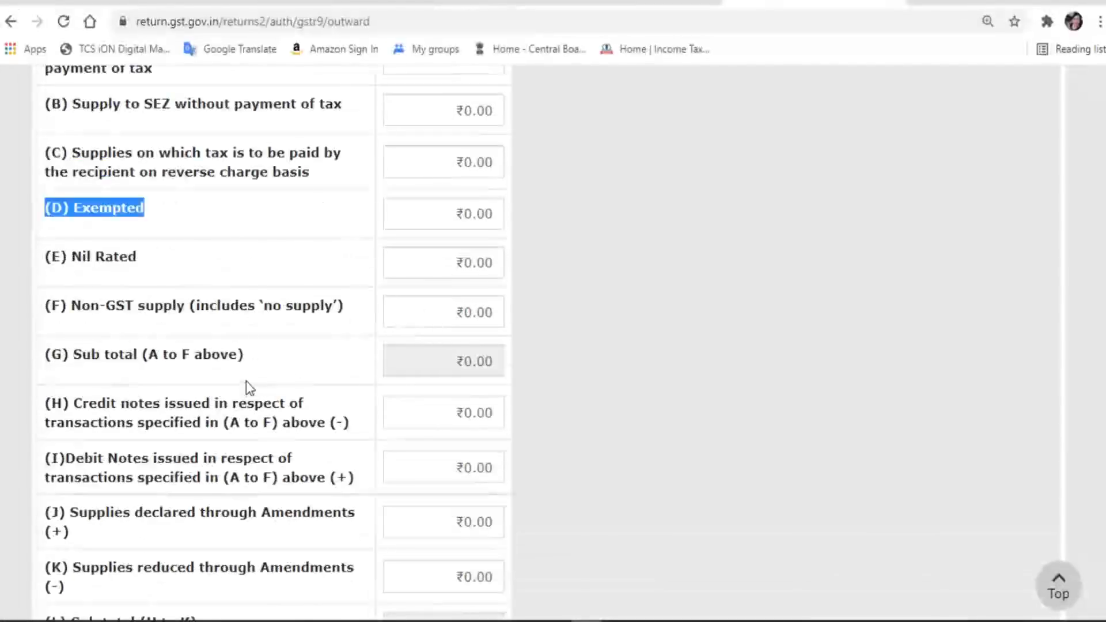
scroll(232, 315, "down", 2)
left_click_drag(51, 317, 165, 496)
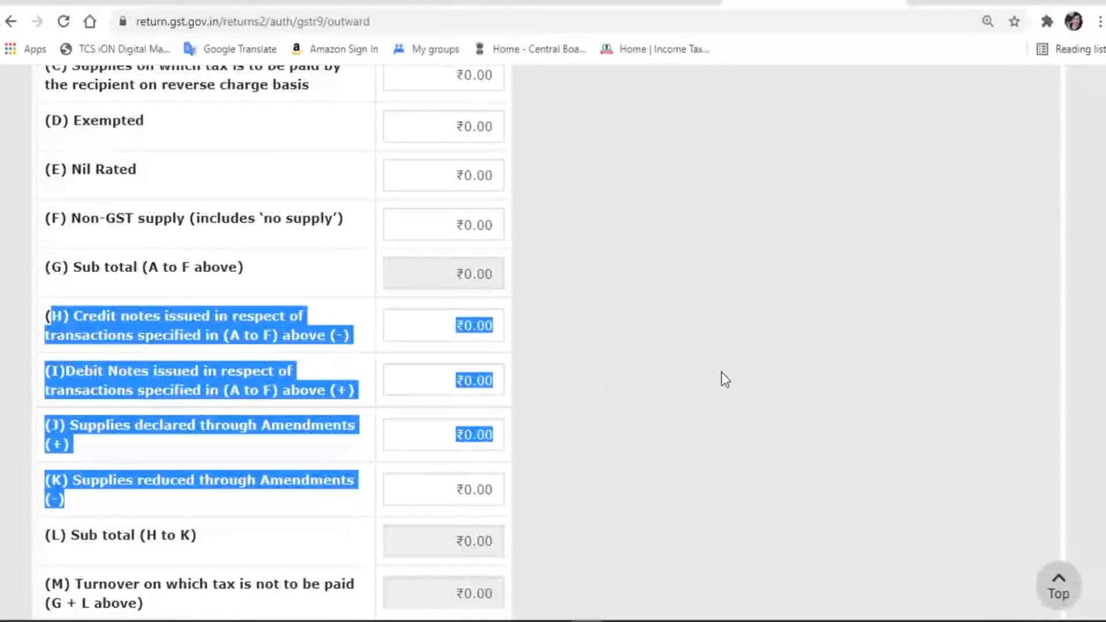
scroll(722, 374, "down", 3)
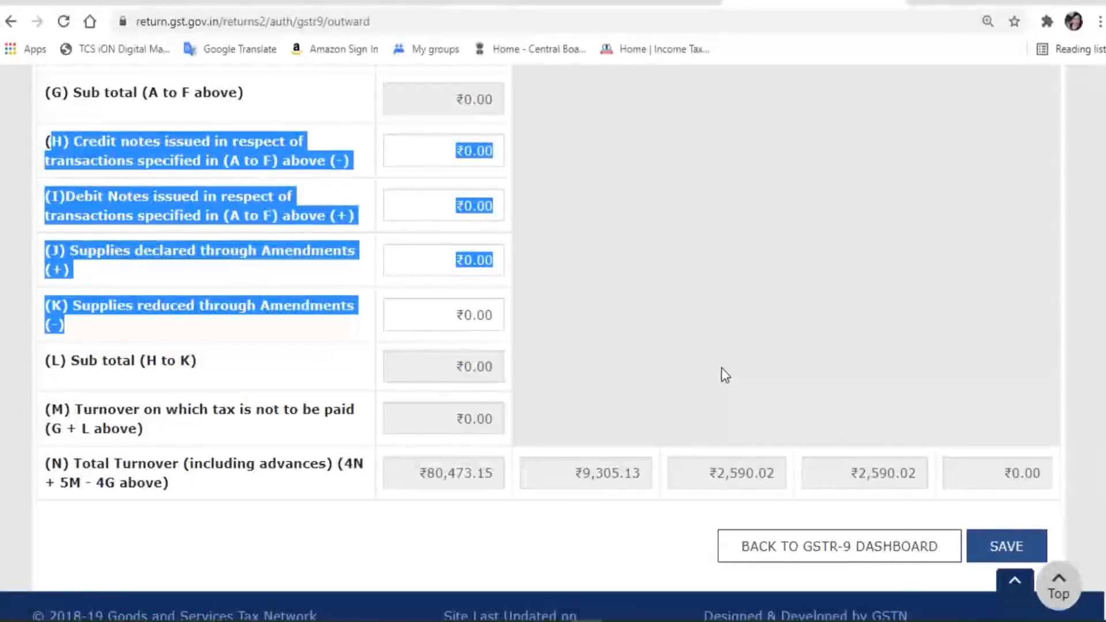
Return to the GSTR-9 dashboard and open table 9 on tax paid as declared in returns
left_click(790, 550)
scroll(774, 510, "down", 4)
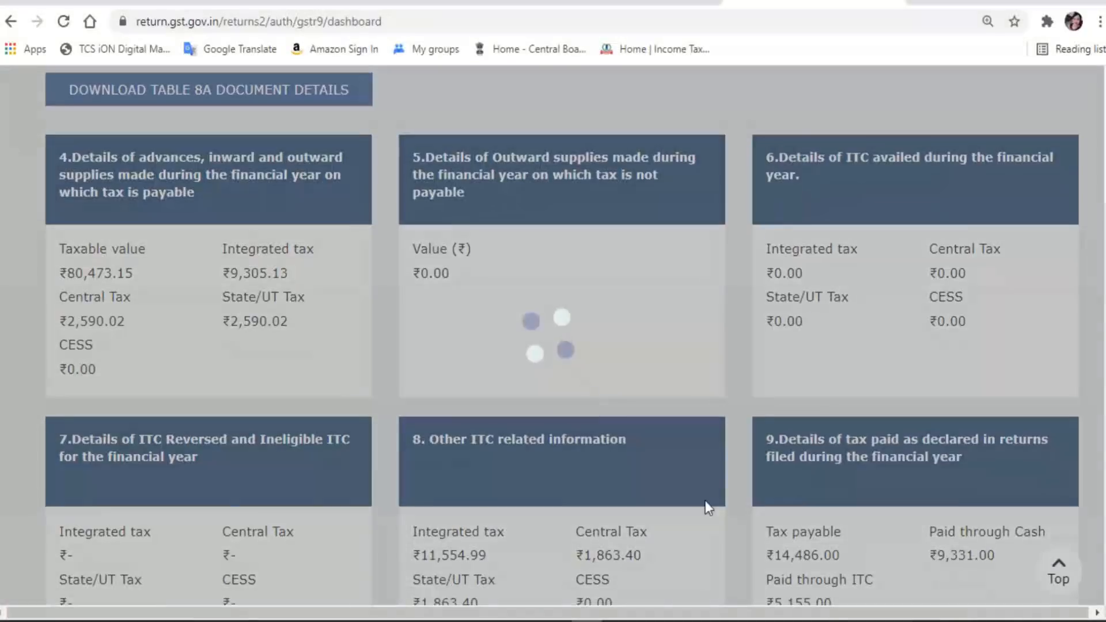
scroll(683, 501, "down", 3)
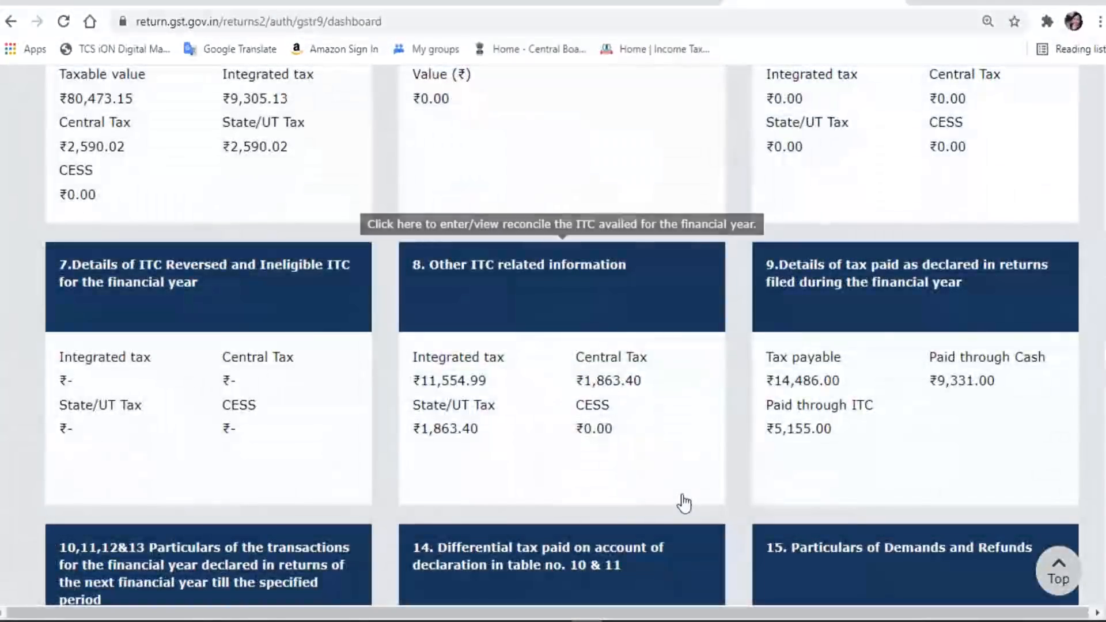
left_click(882, 289)
Look through table 9's tax payable, cash and ITC columns from integrated tax to the editable interest field
scroll(678, 404, "down", 2)
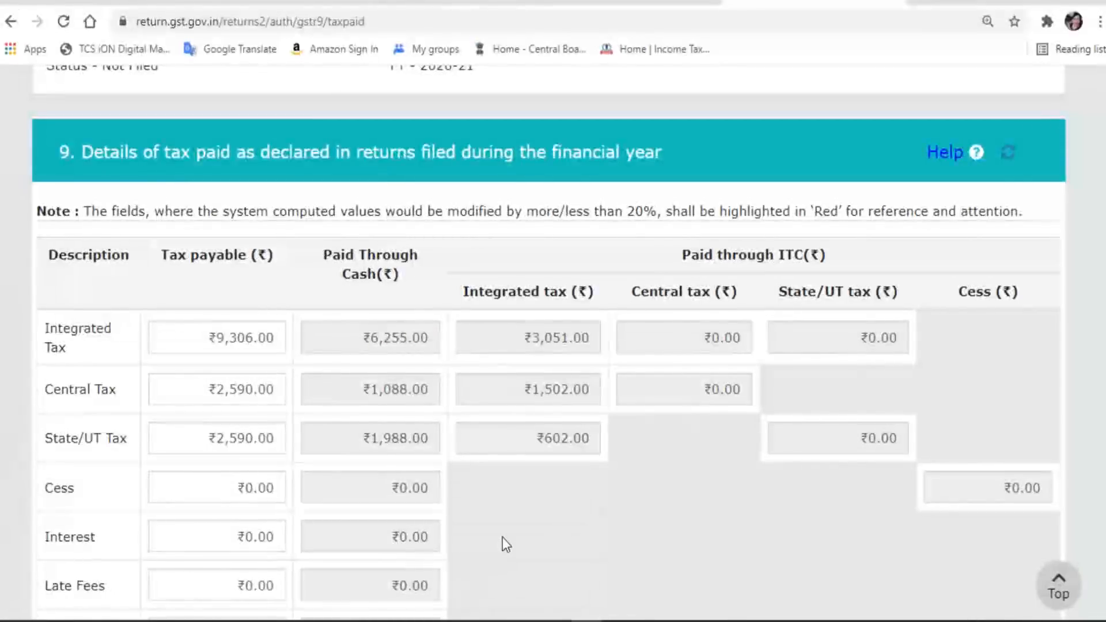
scroll(502, 537, "down", 1)
scroll(502, 537, "down", 1)
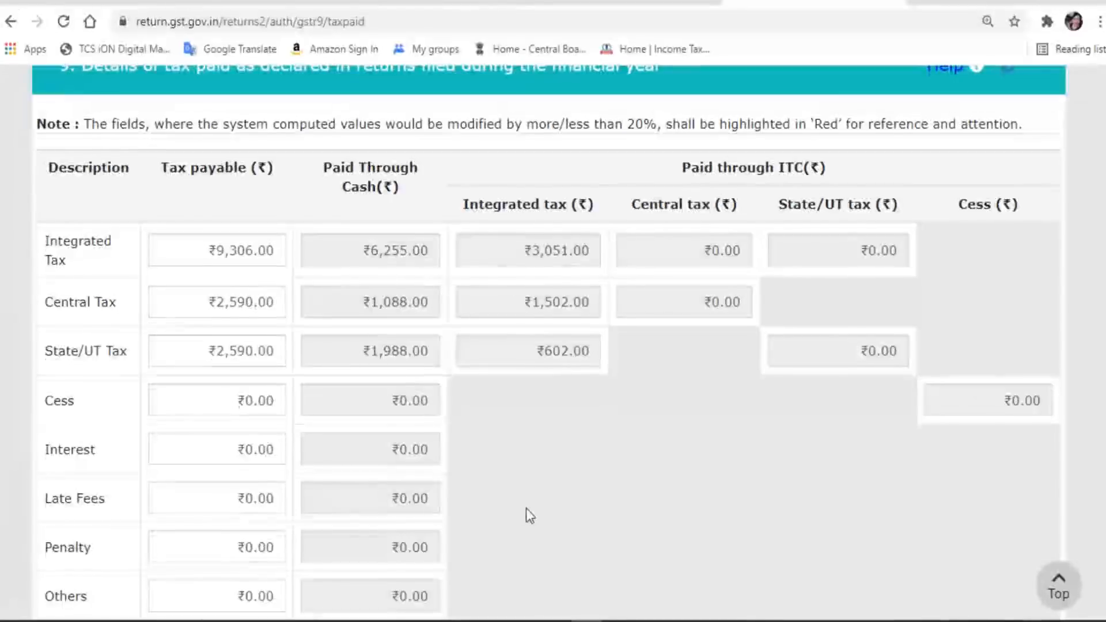
scroll(527, 508, "up", 1)
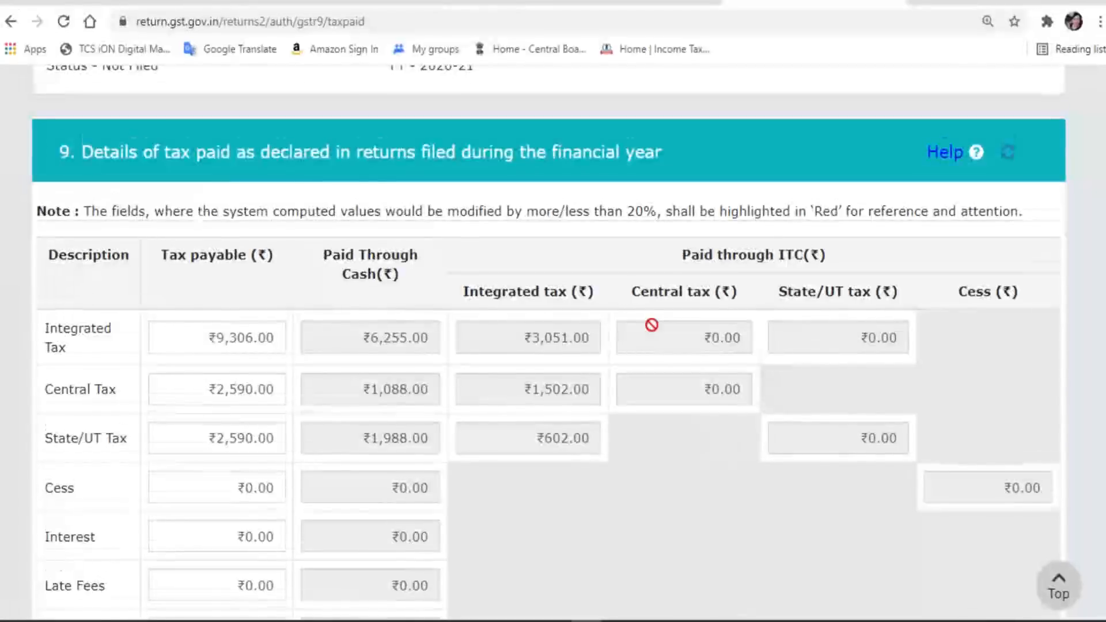
scroll(653, 326, "down", 1)
left_click(208, 449)
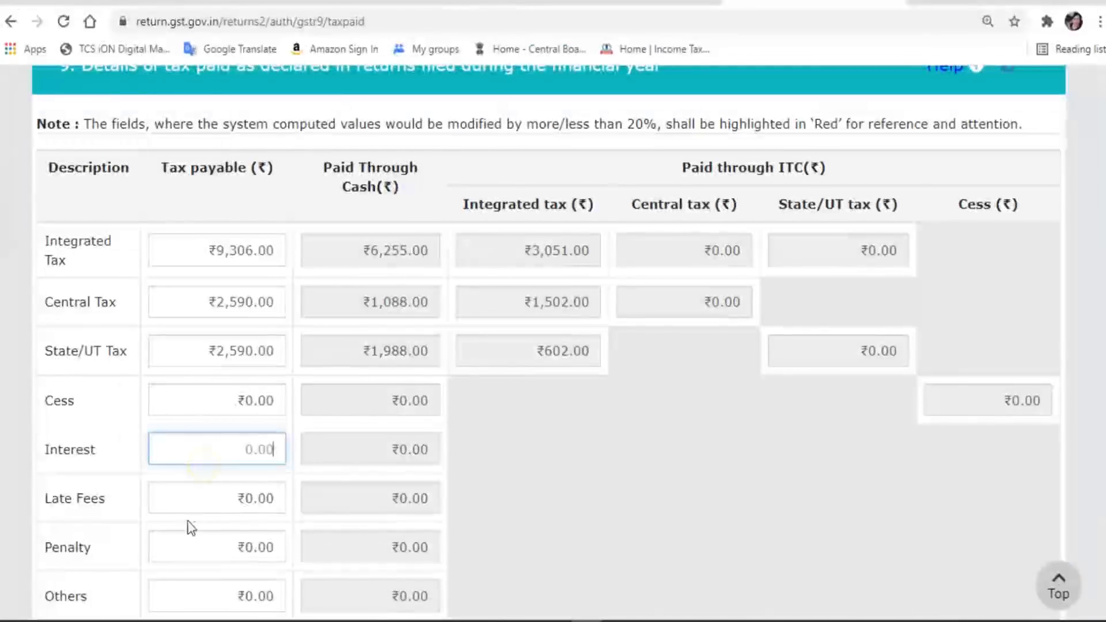
Check the integrated tax payable field in table 9 and review the rows through late fees, penalty and others
left_click(100, 271)
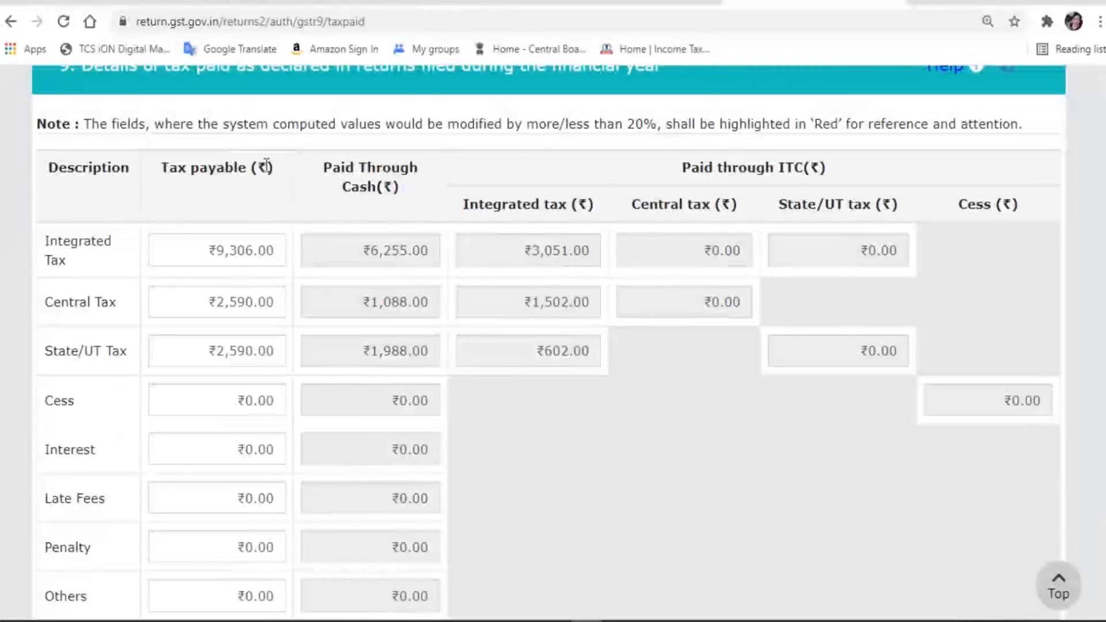
left_click(195, 253)
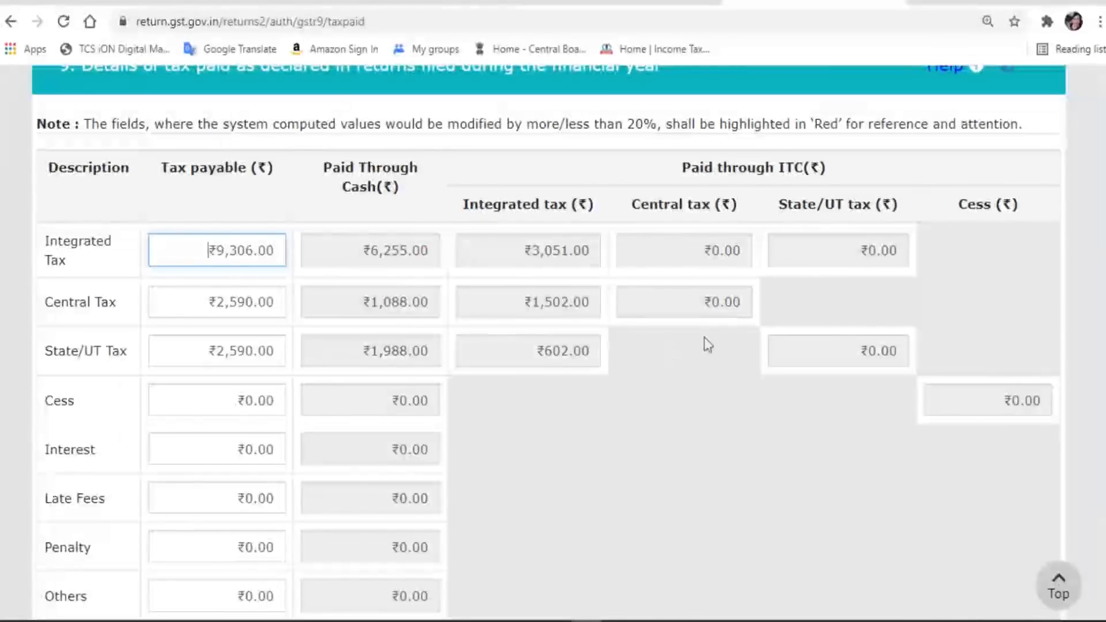
left_click(743, 433)
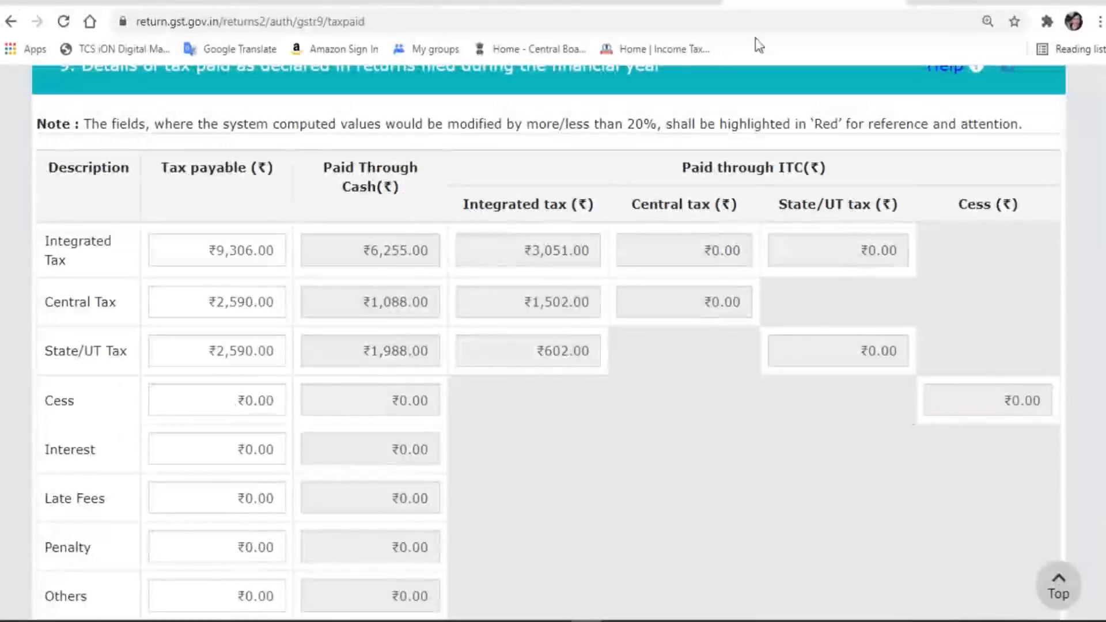
scroll(644, 423, "down", 2)
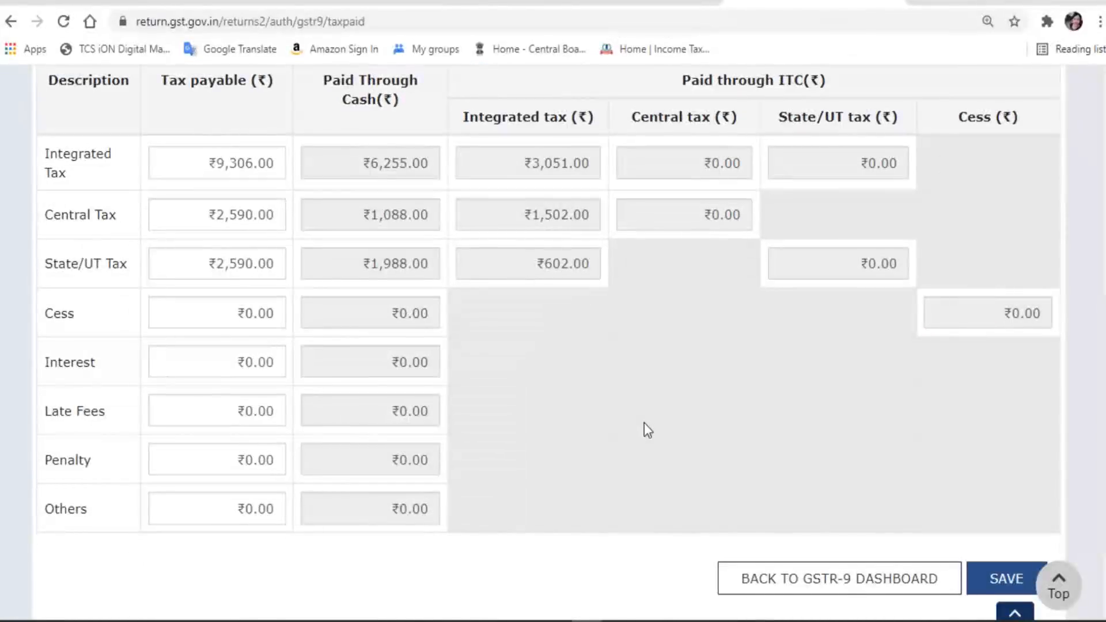
scroll(208, 174, "up", 2)
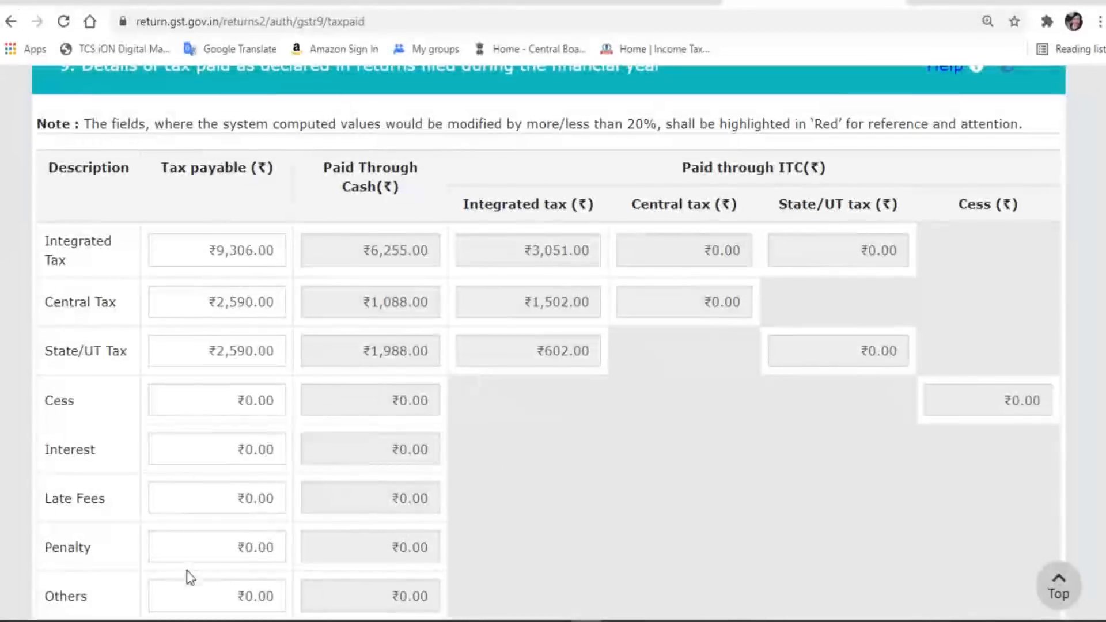
scroll(254, 519, "down", 2)
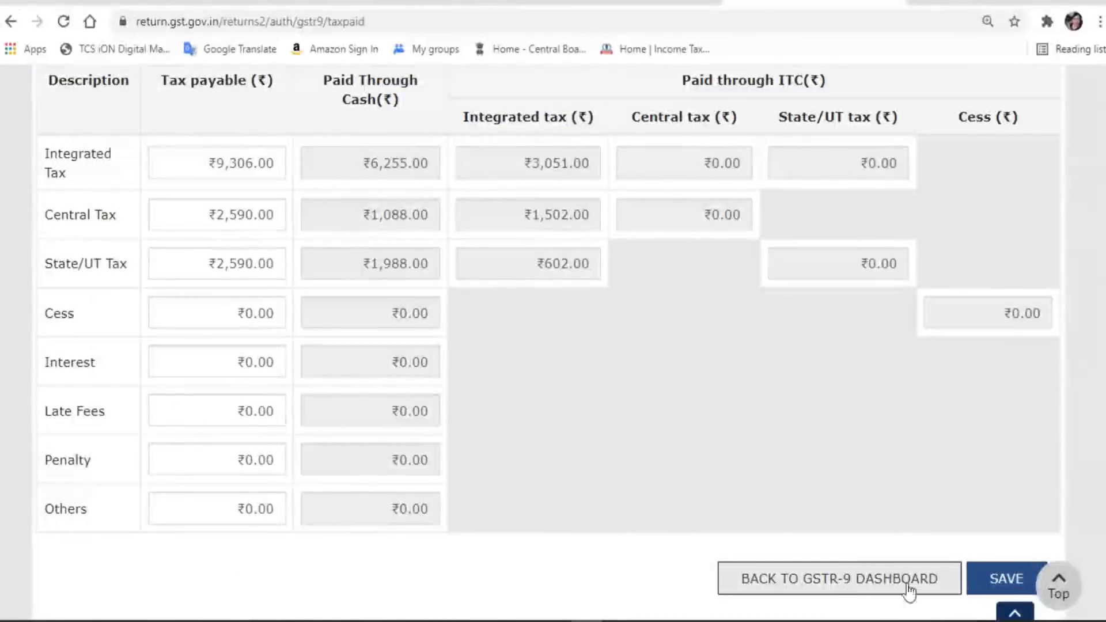
Return to the GSTR-9 dashboard and open tables 10, 11, 12 and 13 on transactions declared in next year's returns
left_click(798, 588)
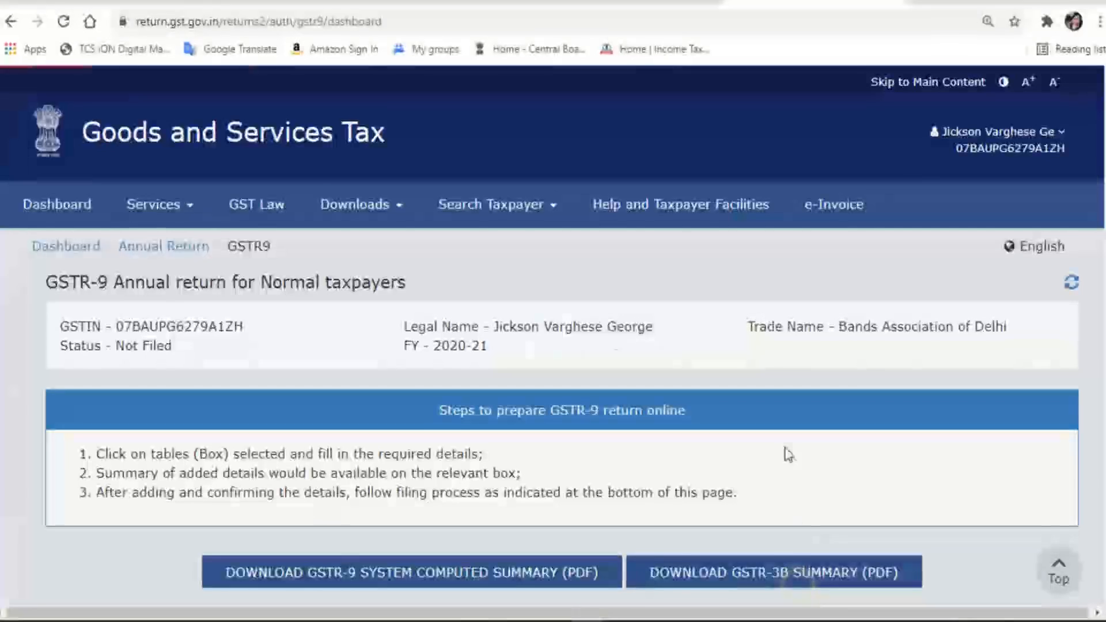
scroll(787, 456, "down", 10)
scroll(786, 451, "down", 2)
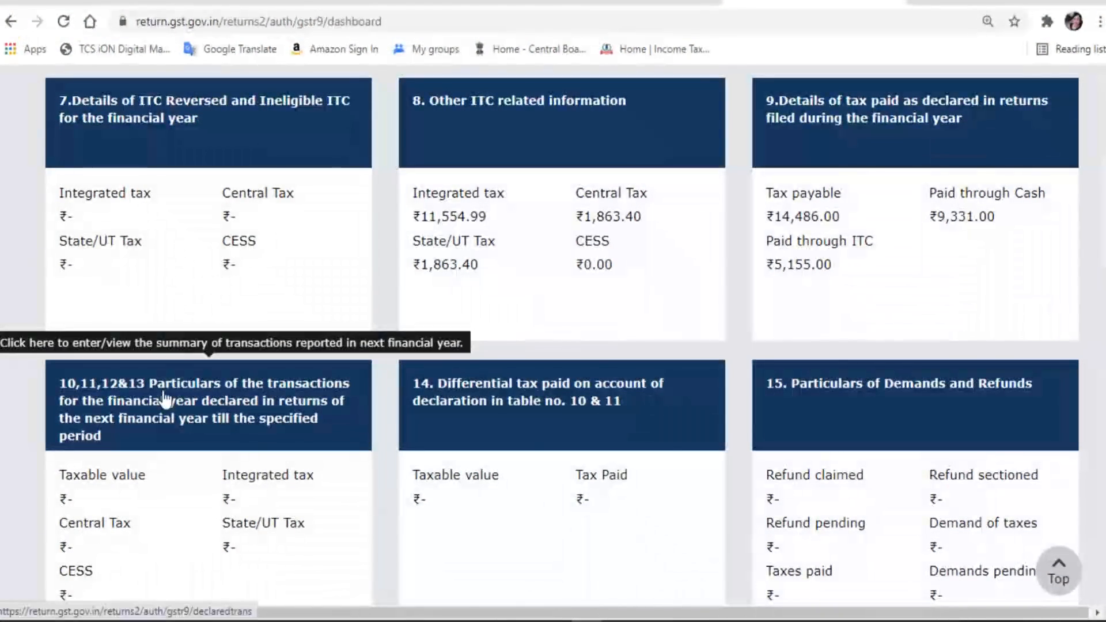
left_click(156, 405)
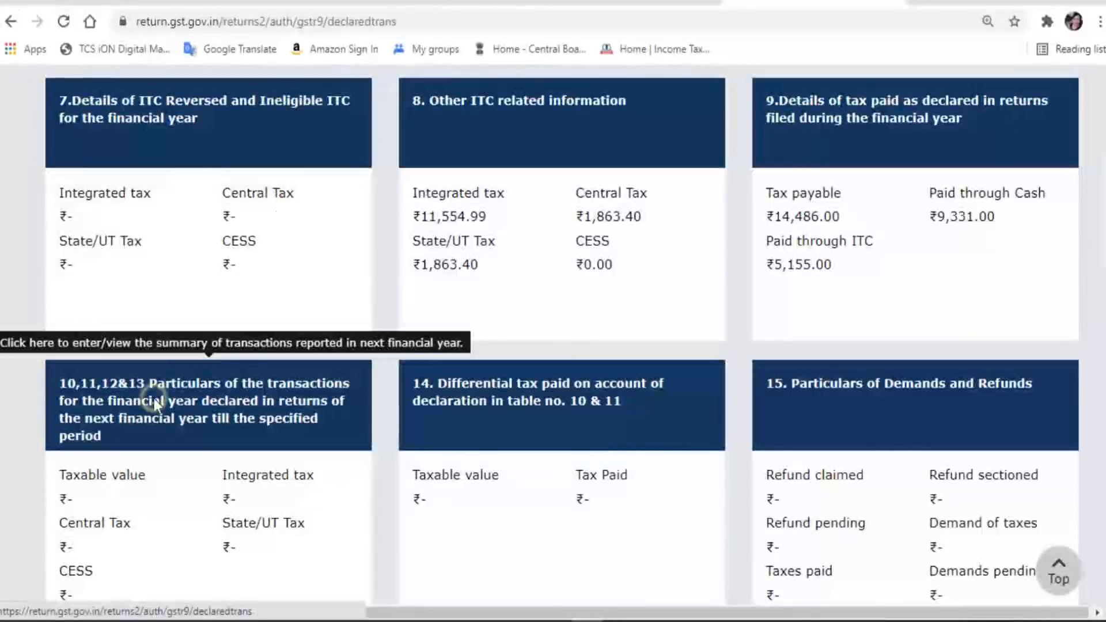
Examine the tables 10 to 13 heading, highlighting "till the specified period", and review the rows through total turnover
scroll(354, 440, "down", 7)
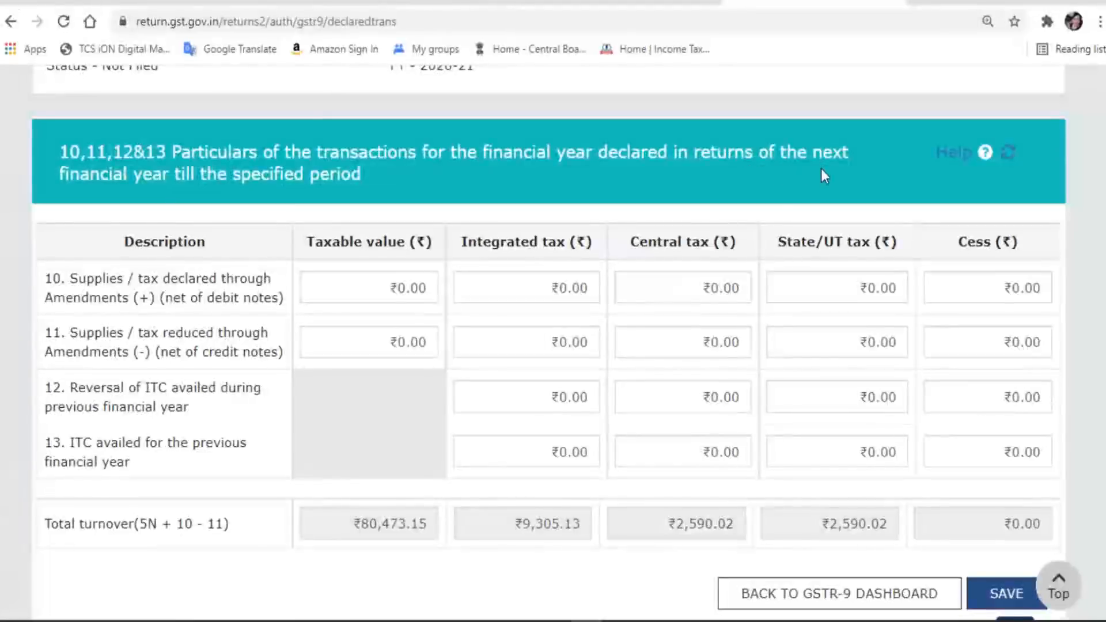
left_click_drag(175, 173, 371, 172)
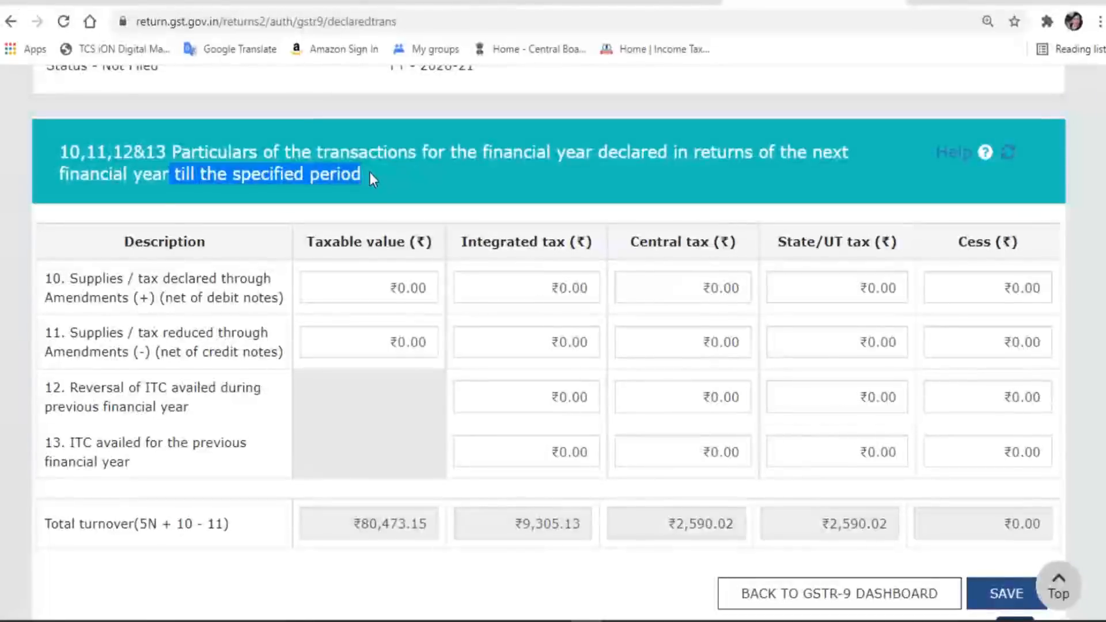
scroll(370, 171, "down", 3)
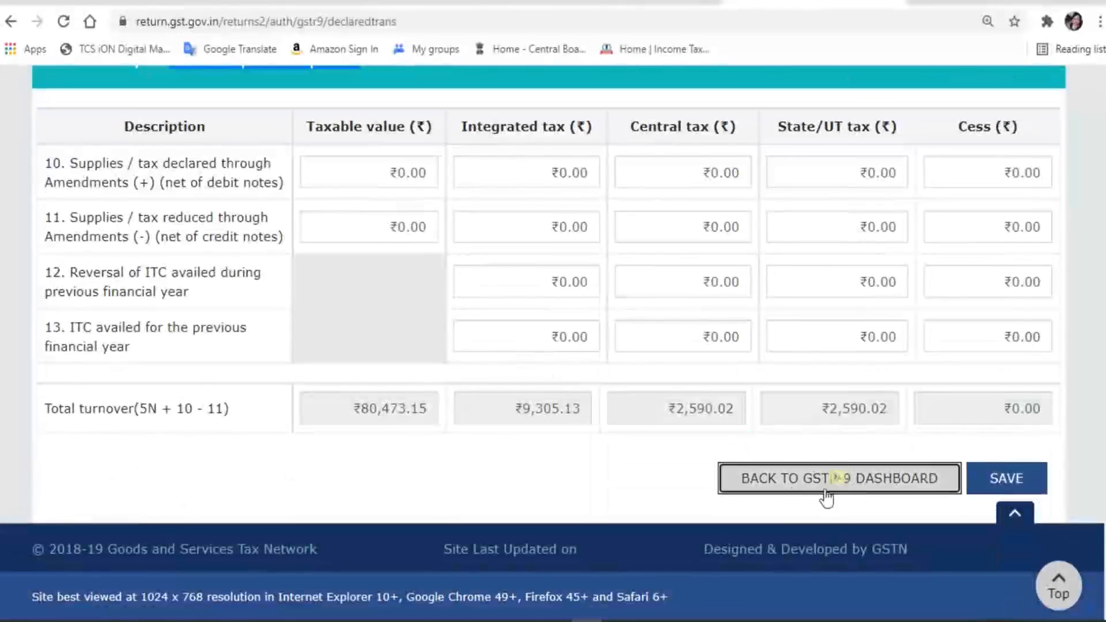
Return to the GSTR-9 dashboard and open table 14 on differential tax paid for tables 10 and 11
left_click(832, 482)
scroll(518, 491, "down", 15)
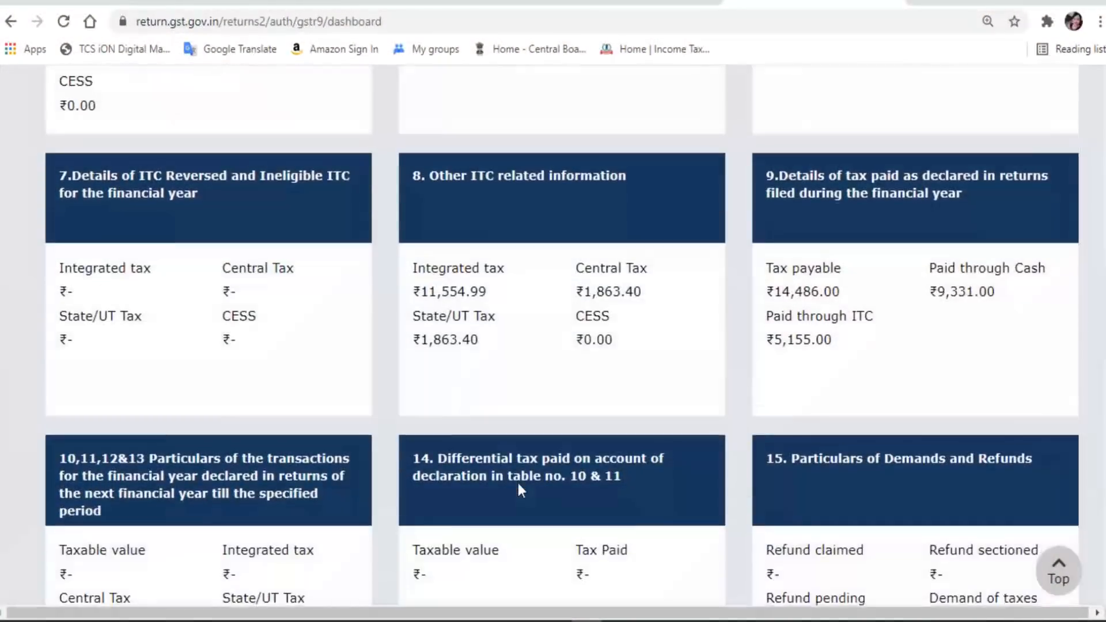
scroll(517, 483, "down", 1)
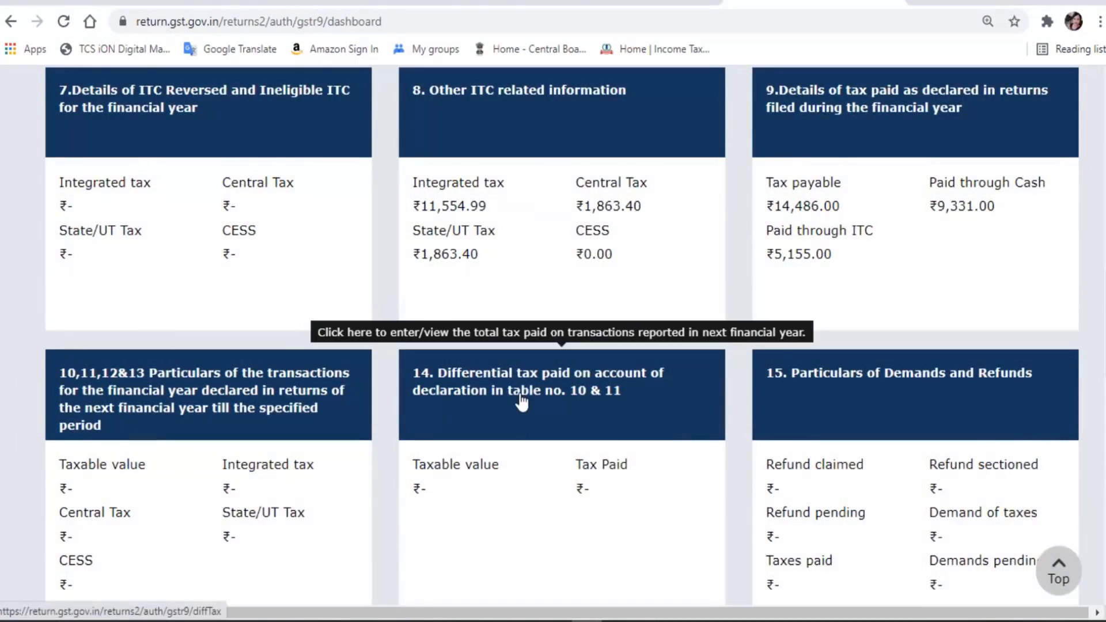
left_click(518, 395)
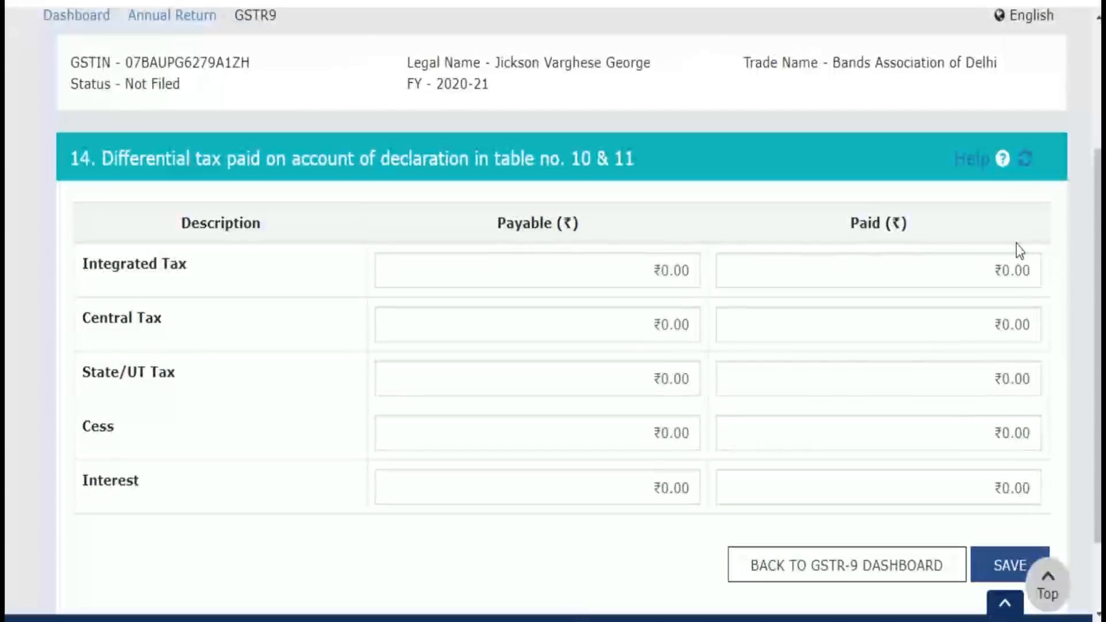
Review the table 14 rows for payable and paid tax through interest, and return to the GSTR-9 dashboard
scroll(474, 363, "down", 3)
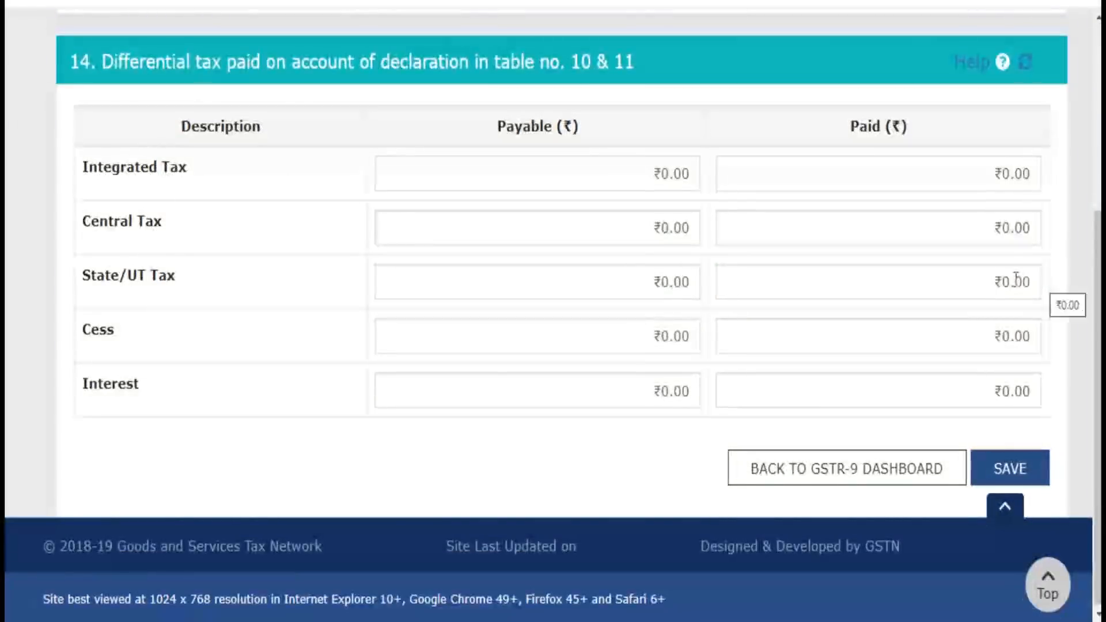
left_click(855, 468)
scroll(711, 482, "down", 15)
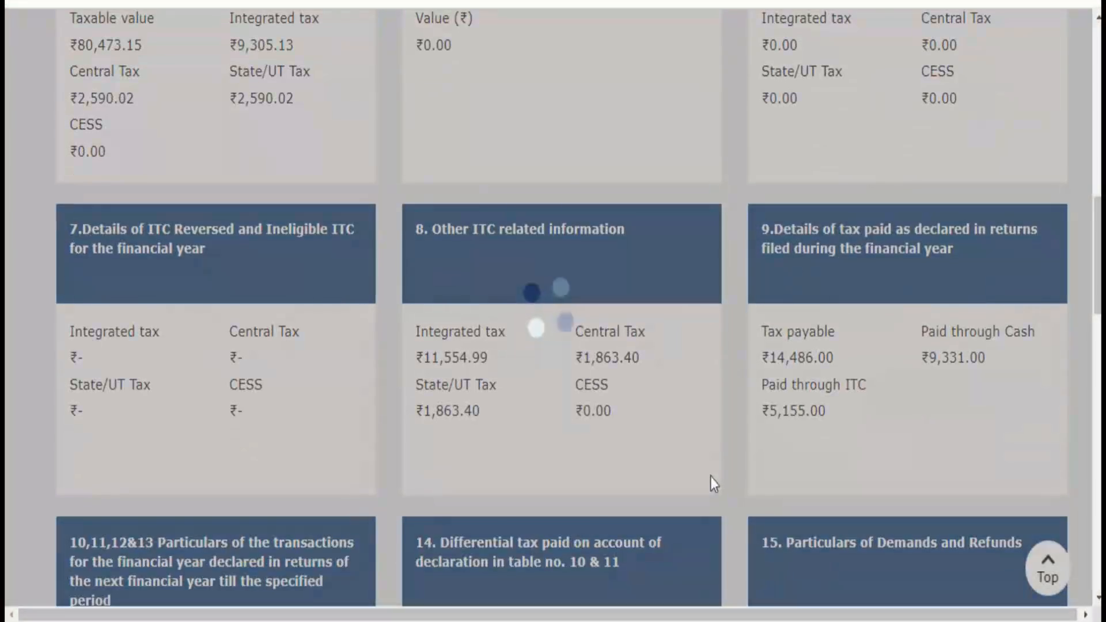
Look over the GSTR-9 dashboard tables and open table 6 on ITC availed during the financial year
scroll(494, 440, "down", 3)
scroll(581, 427, "up", 6)
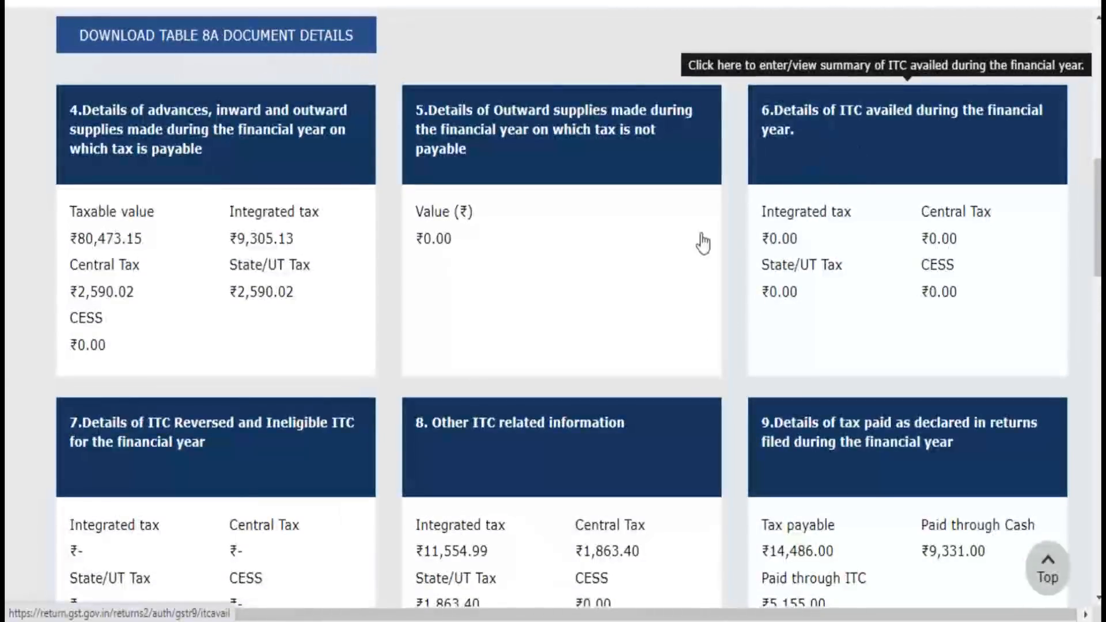
scroll(519, 473, "down", 8)
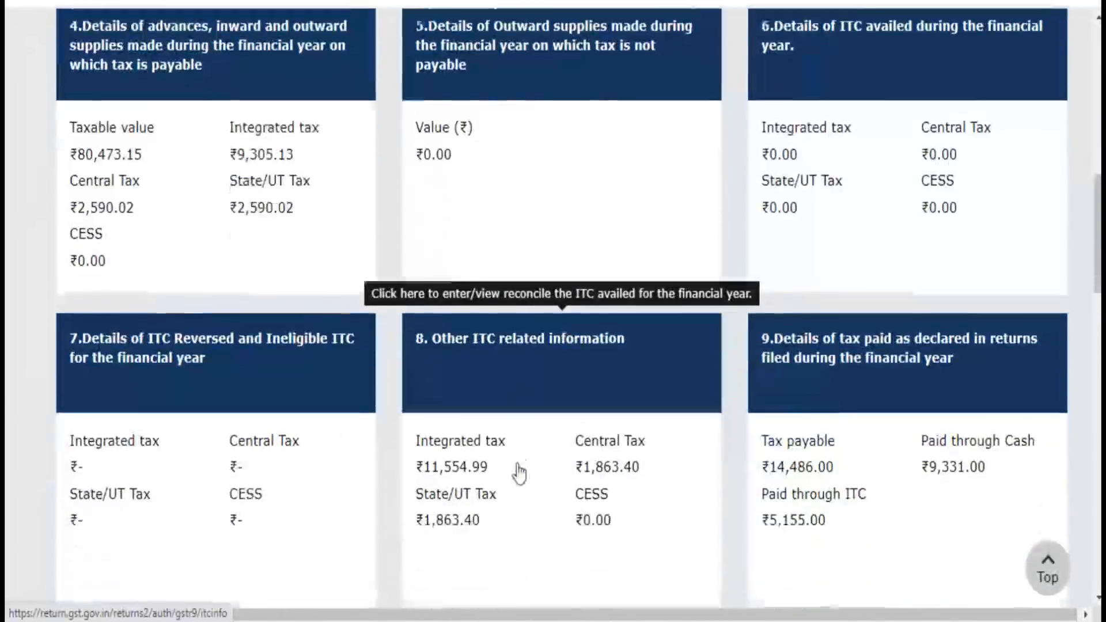
scroll(520, 473, "up", 6)
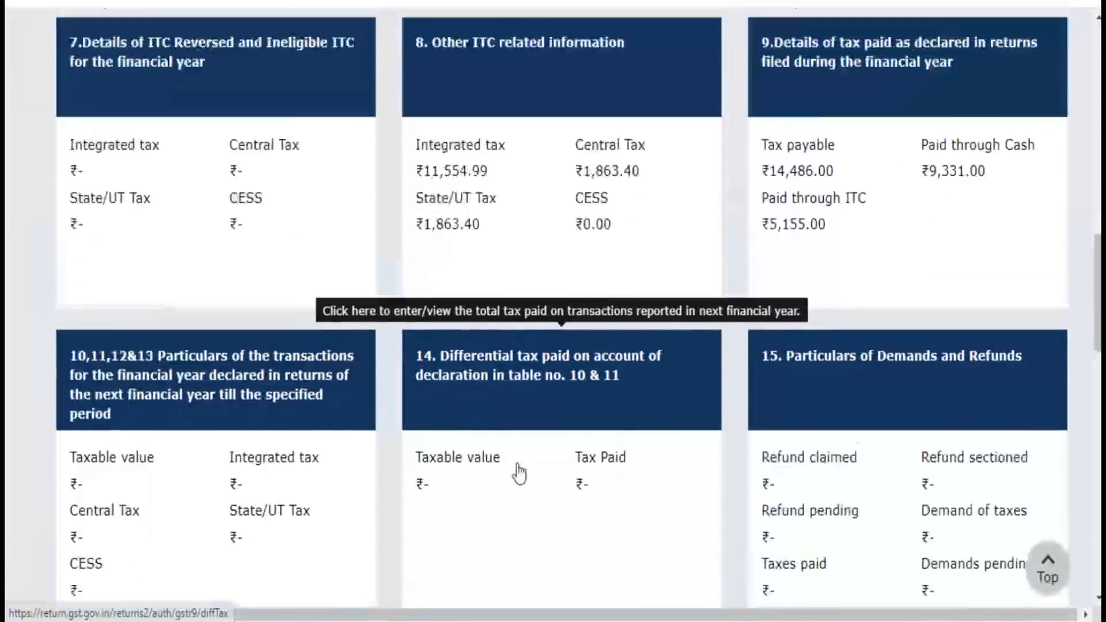
scroll(632, 444, "up", 2)
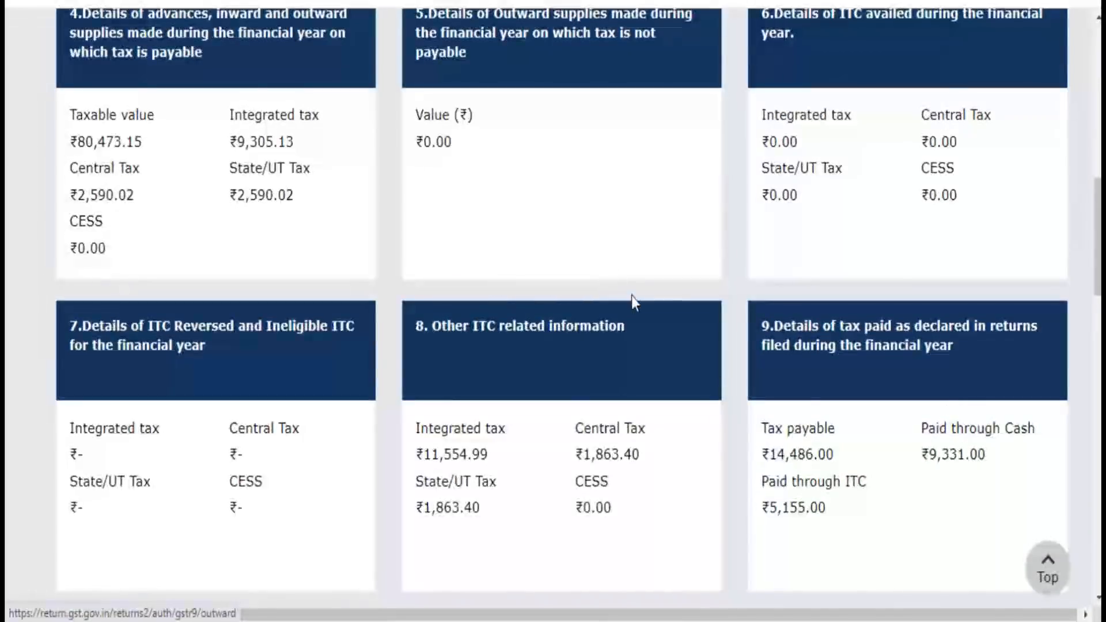
scroll(634, 302, "up", 2)
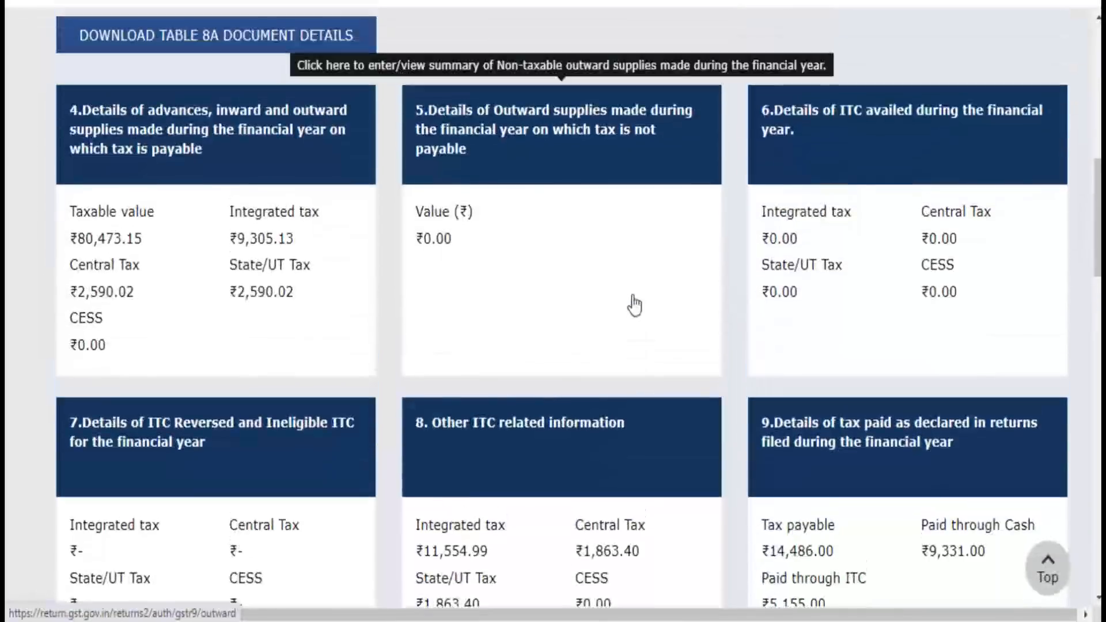
left_click(880, 127)
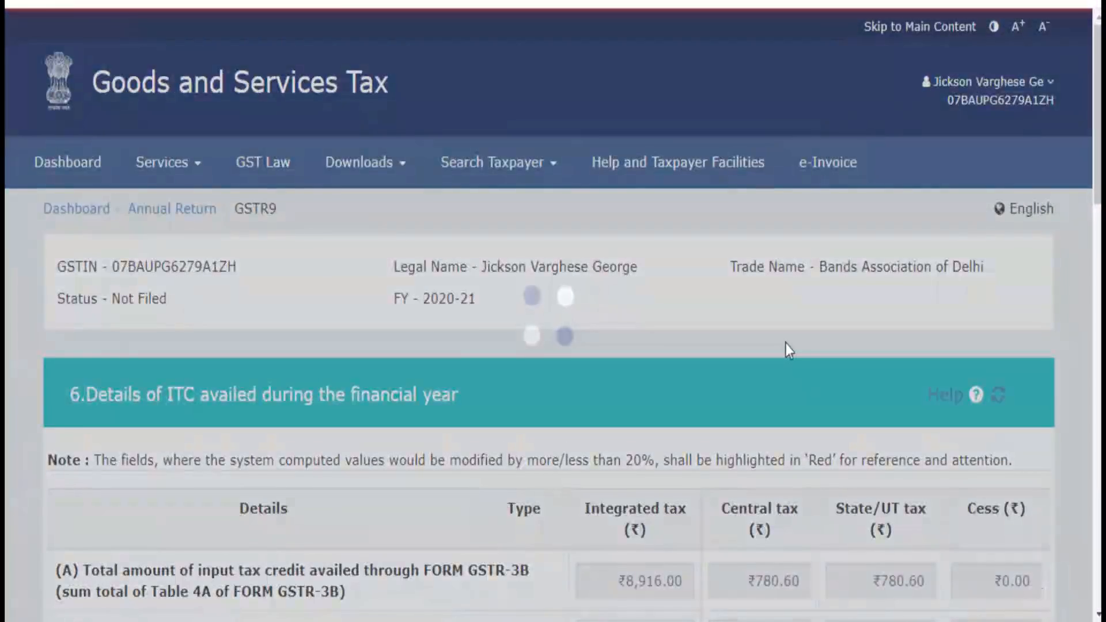
Examine the table 6 note, row A on input tax credit availed through FORM GSTR-3B, and row B on inward supplies
scroll(788, 346, "down", 6)
scroll(787, 343, "up", 1)
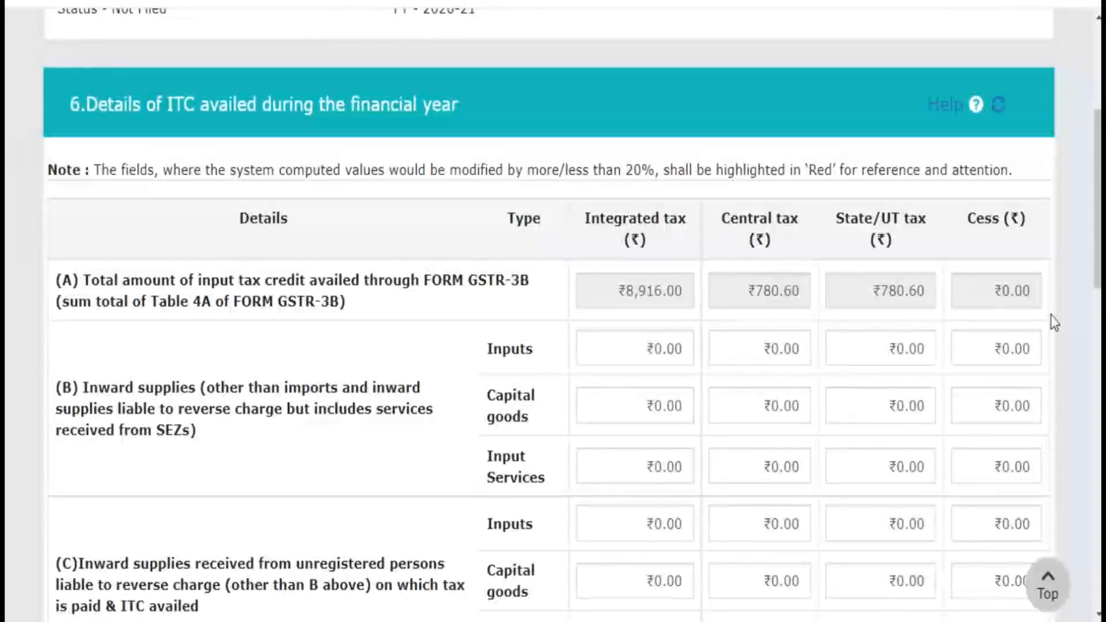
scroll(1051, 316, "down", 2)
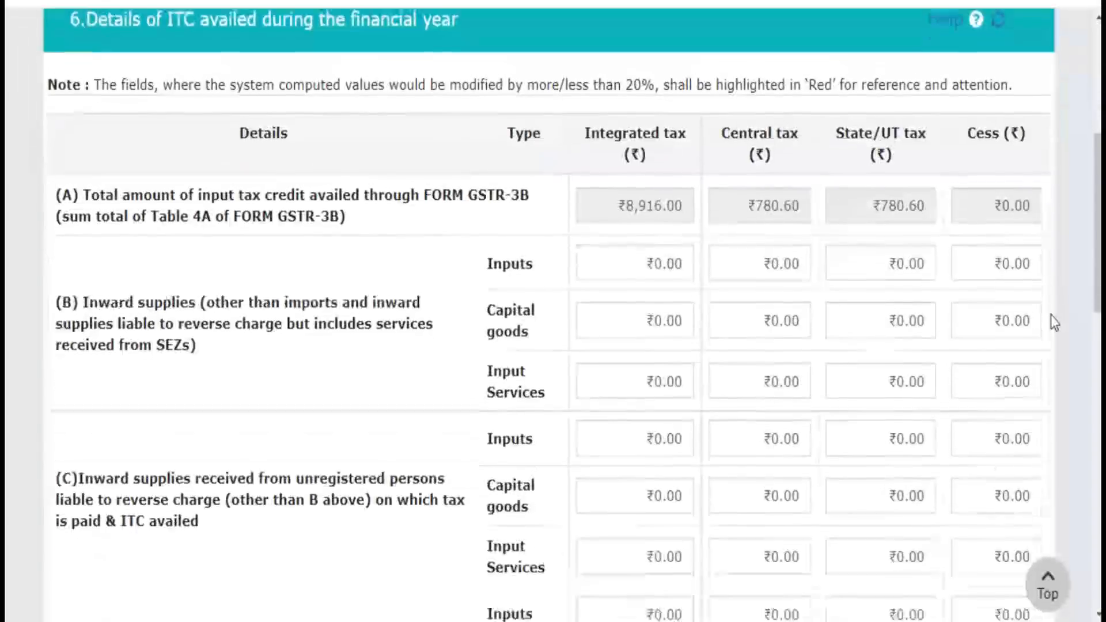
scroll(1051, 316, "up", 2)
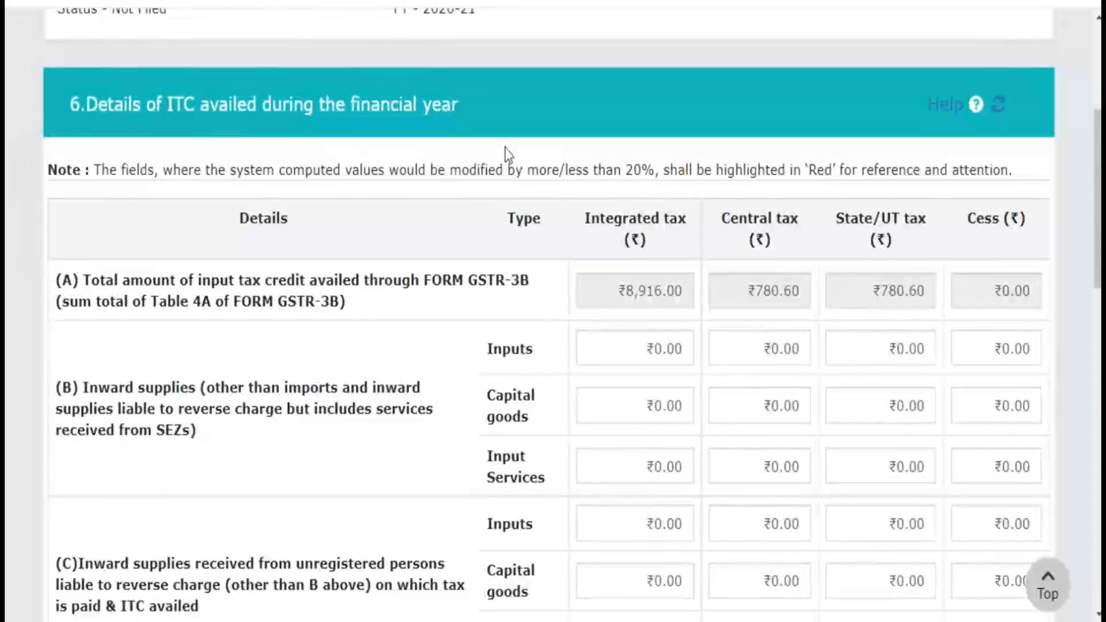
scroll(507, 153, "down", 2)
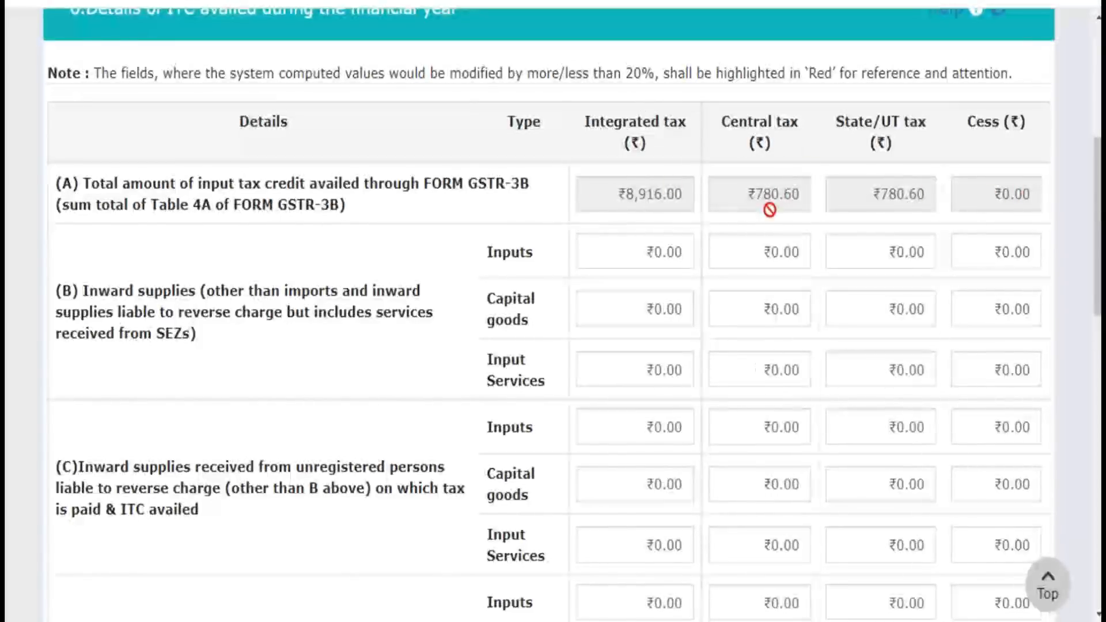
scroll(942, 501, "down", 2)
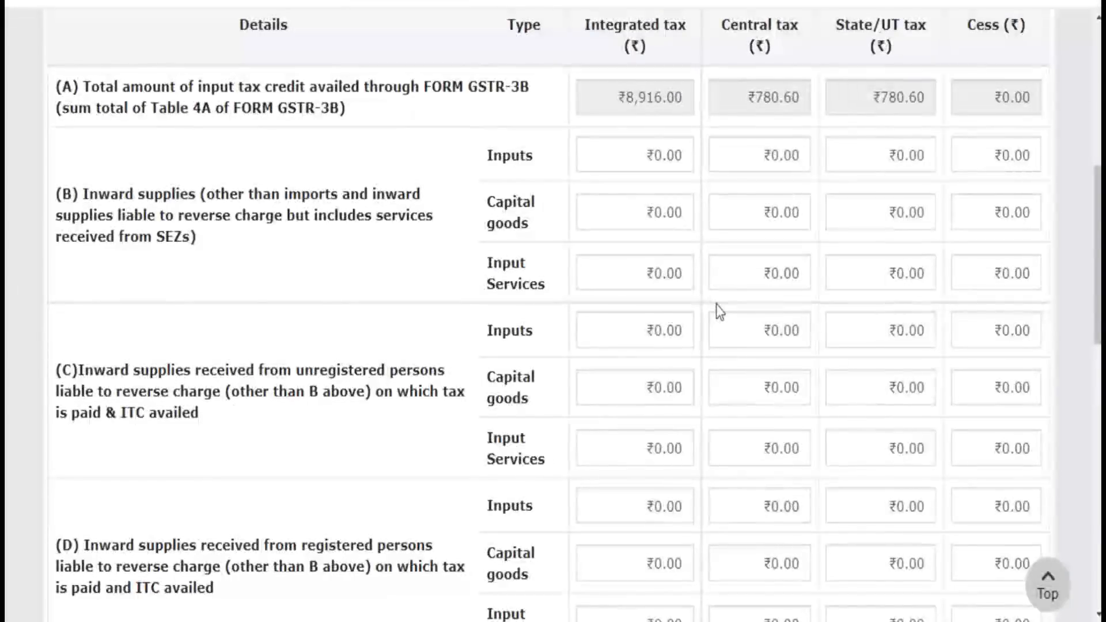
scroll(682, 329, "up", 3)
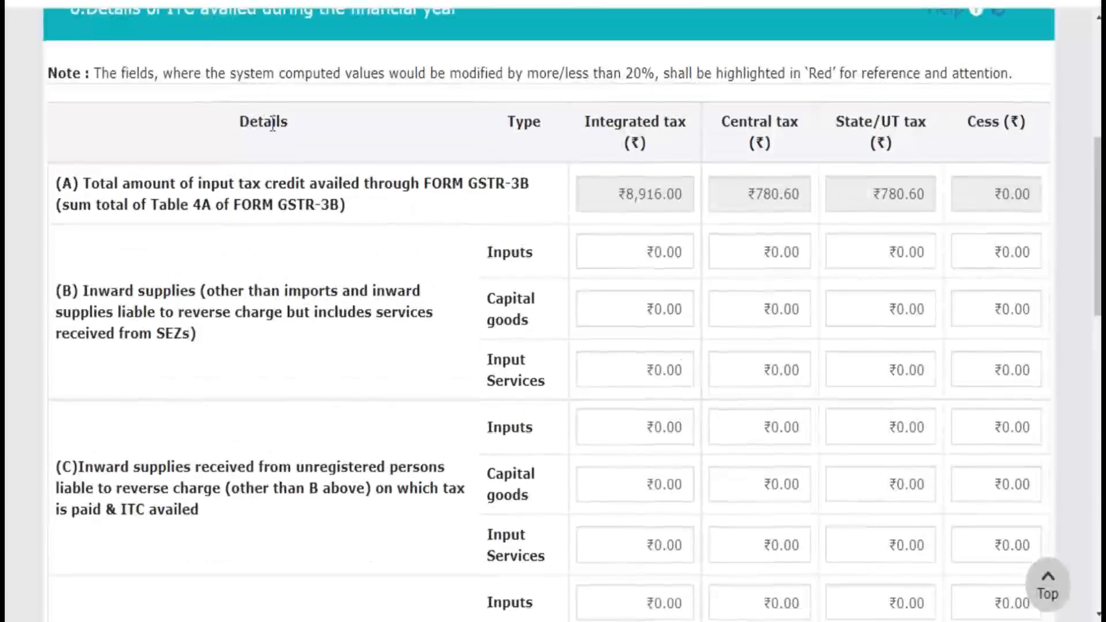
scroll(629, 287, "down", 3)
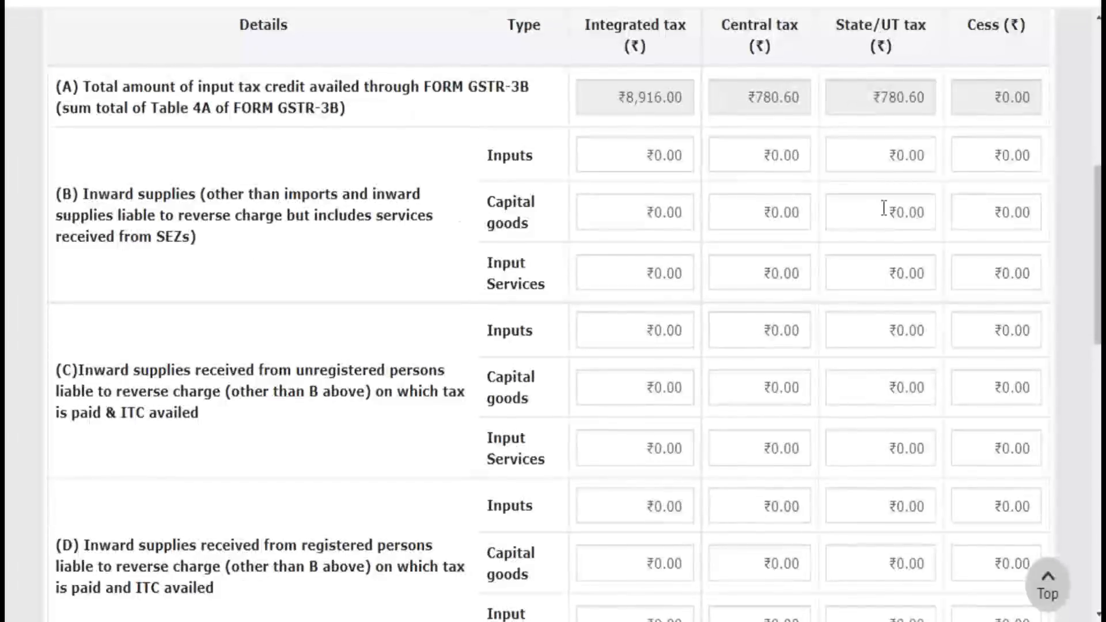
Review table 6 rows C and D on reverse-charge inward supplies and compare them with rows A and B
scroll(884, 213, "down", 3)
scroll(109, 172, "up", 3)
scroll(318, 290, "down", 2)
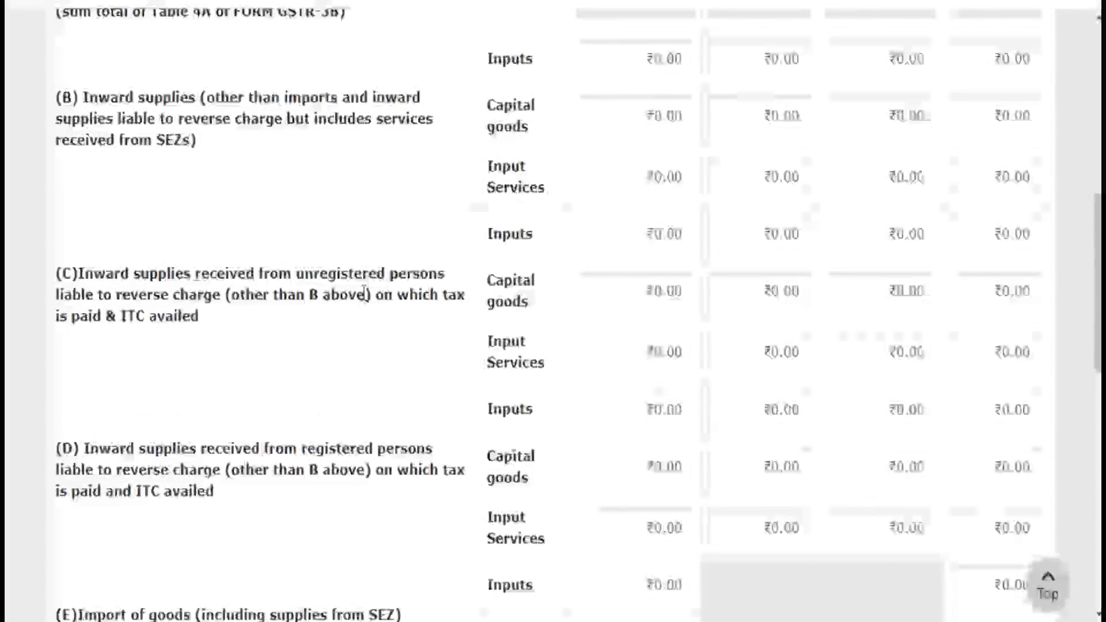
scroll(366, 291, "down", 2)
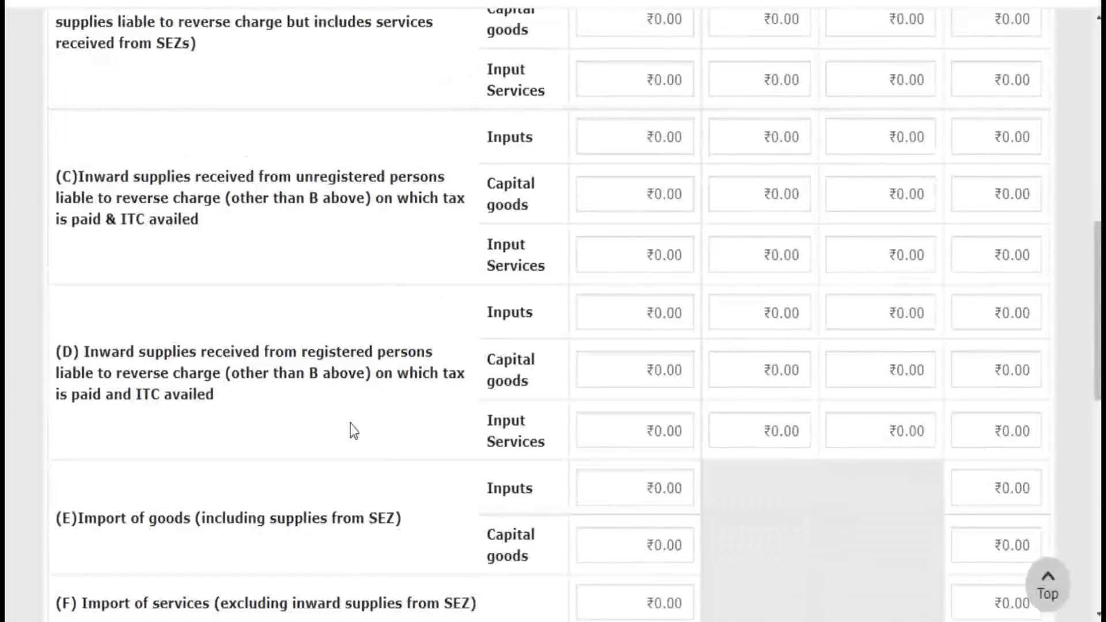
scroll(850, 352, "up", 5)
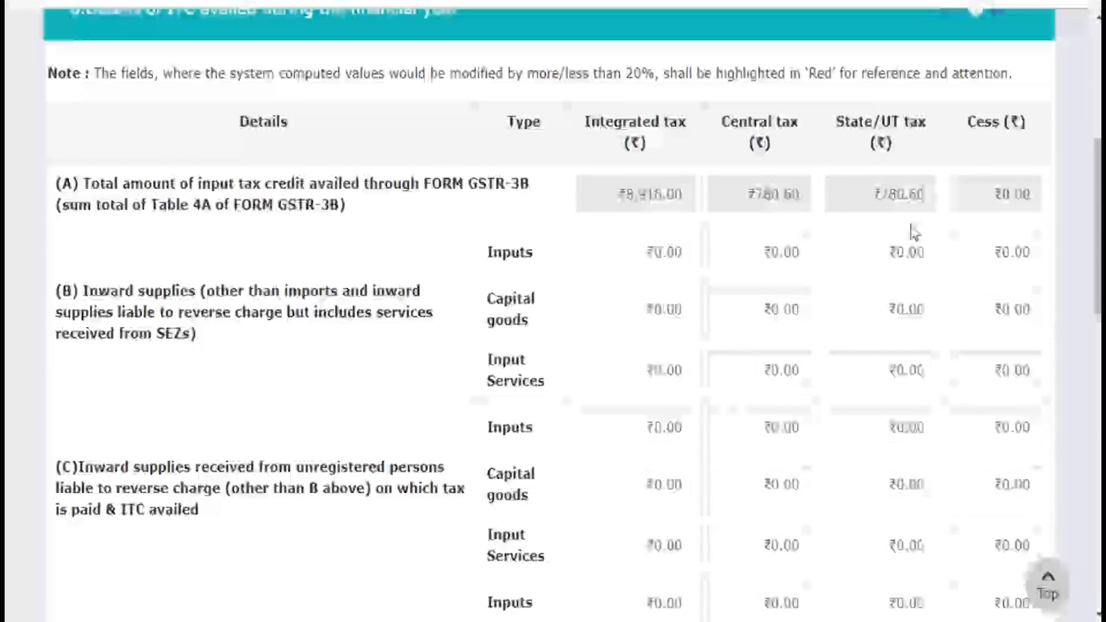
scroll(913, 230, "up", 2)
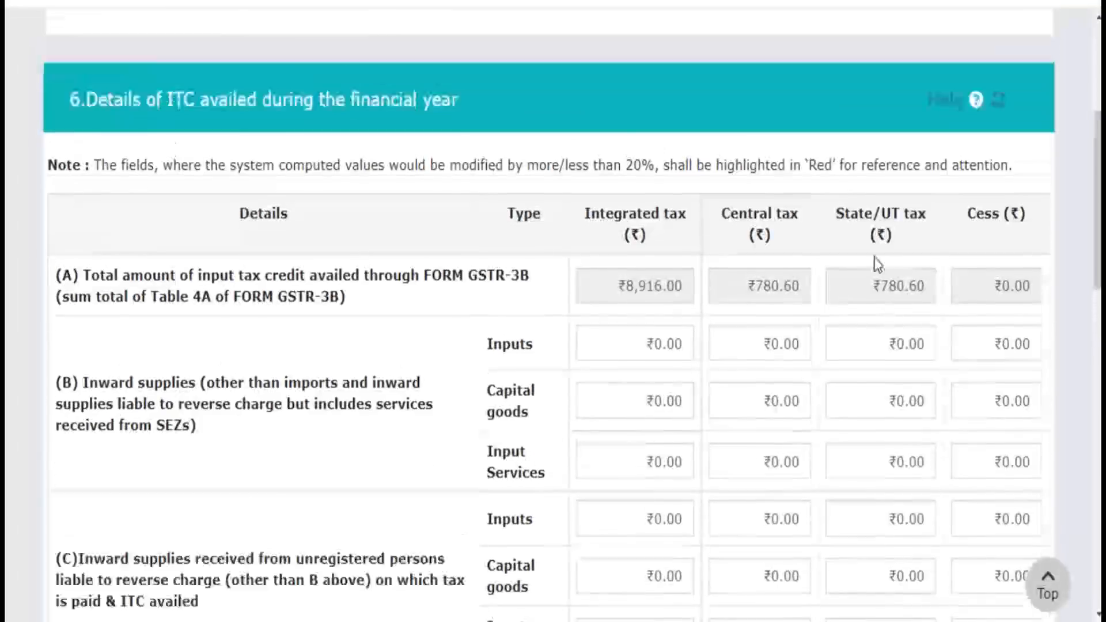
Review table 6 rows E to O, from import of goods through transition credits to total ITC availed
scroll(828, 354, "down", 8)
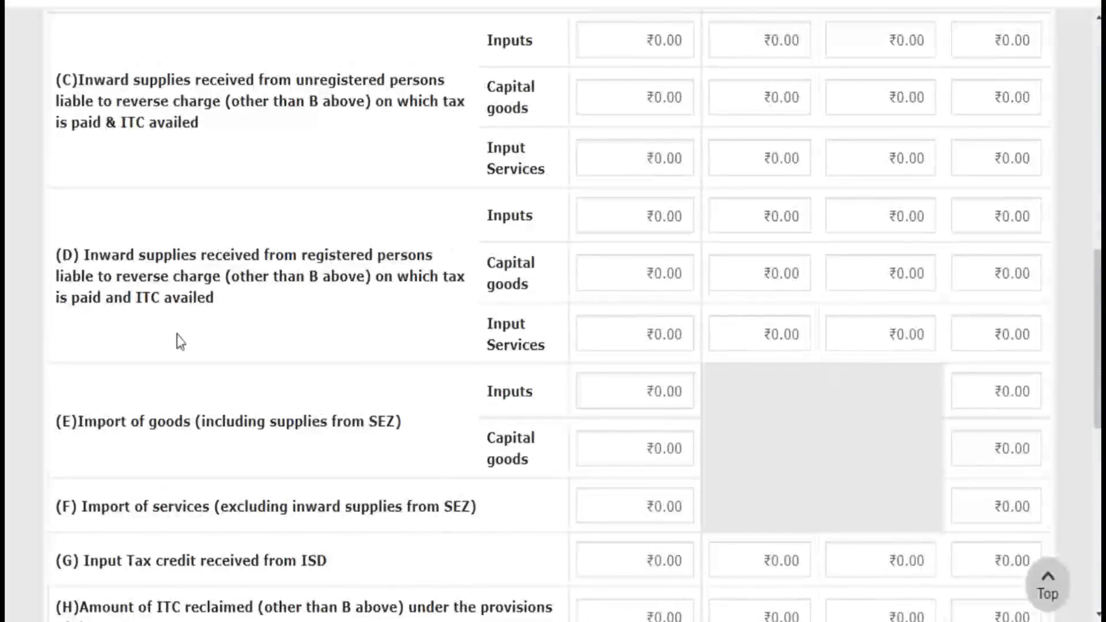
scroll(184, 338, "down", 3)
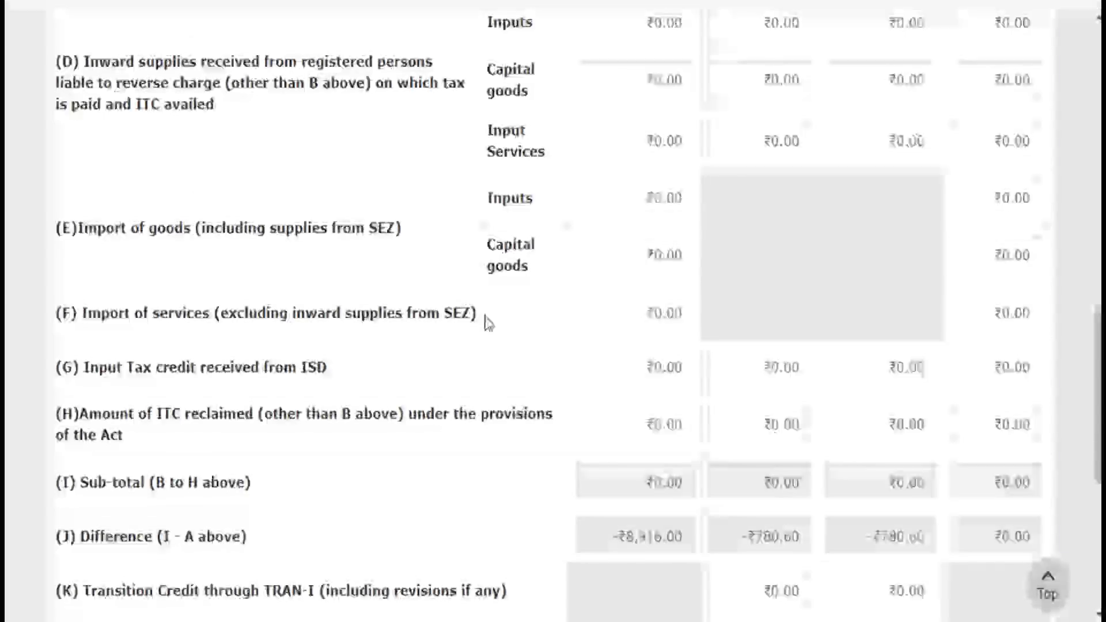
scroll(541, 318, "down", 2)
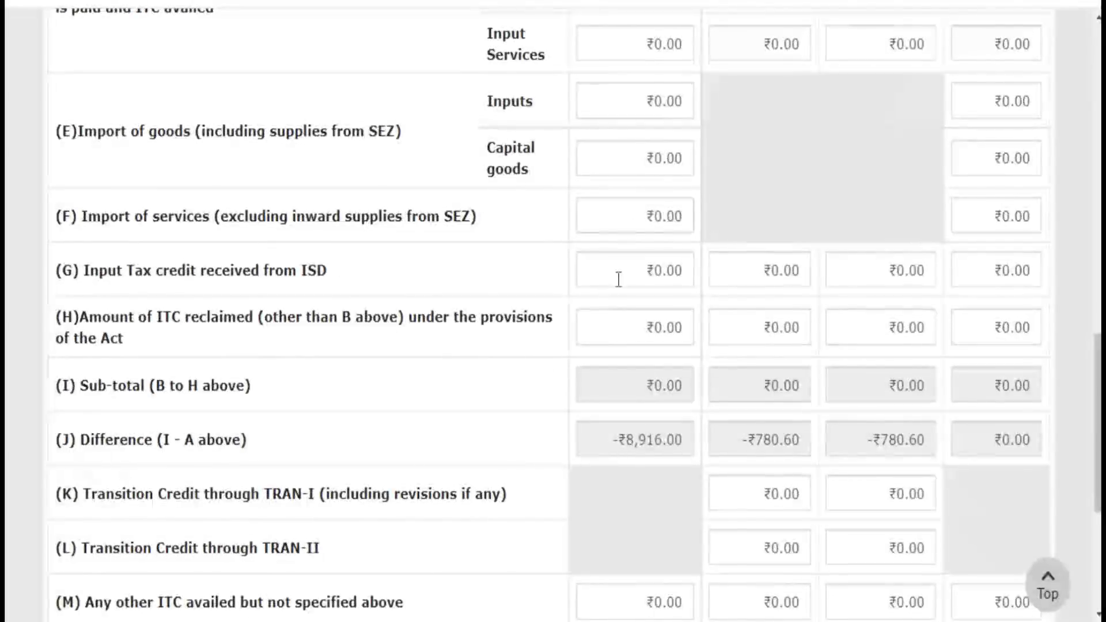
scroll(542, 276, "down", 2)
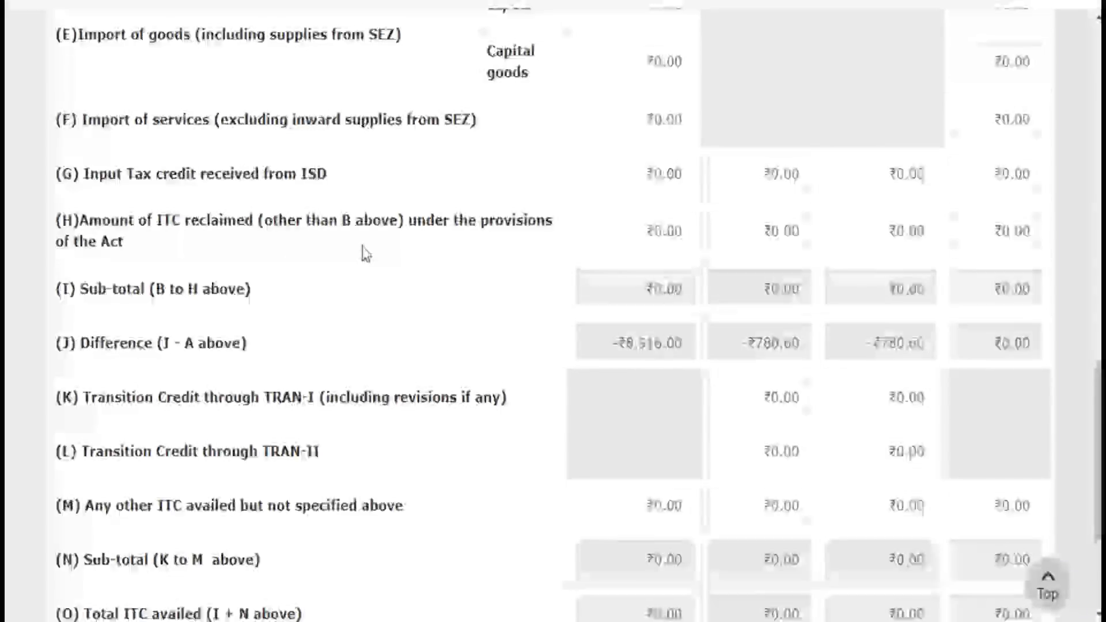
scroll(491, 311, "down", 2)
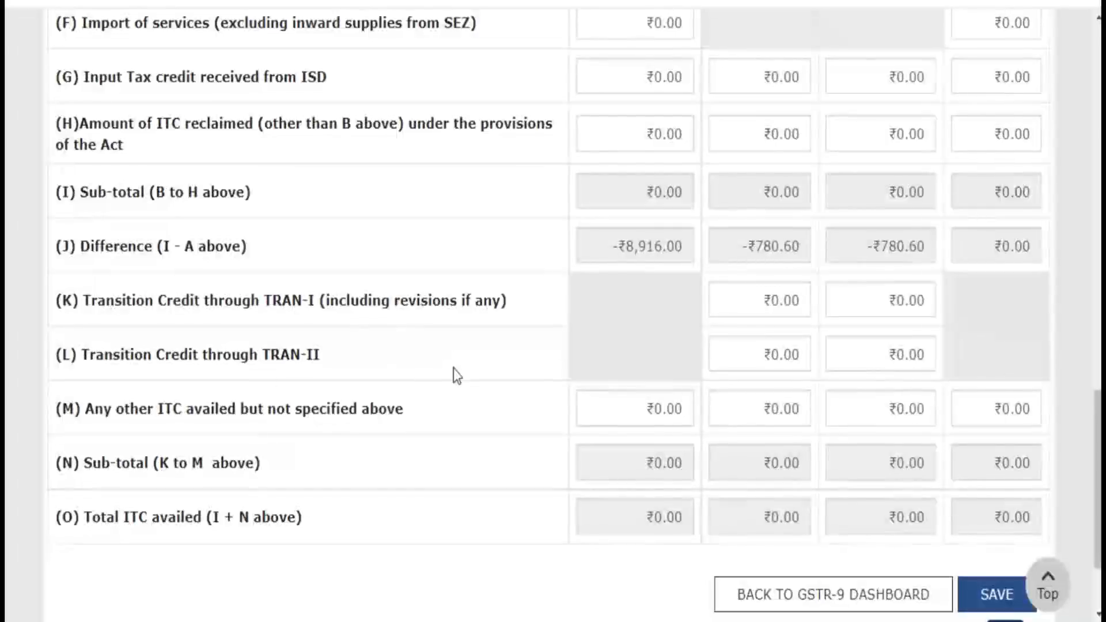
scroll(452, 372, "down", 2)
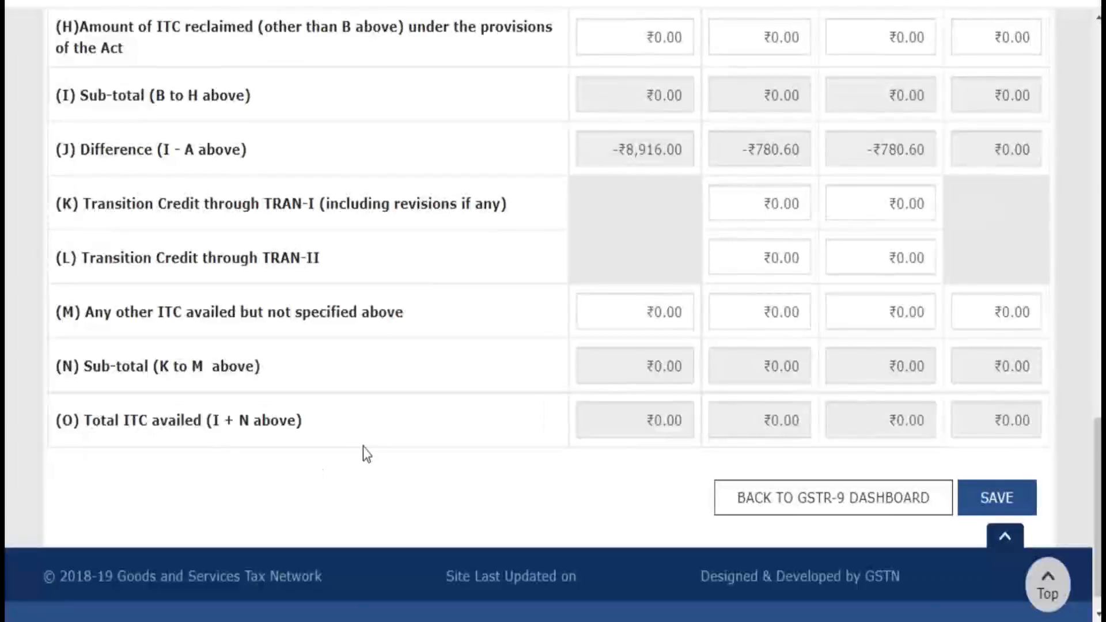
Recheck table 6, return to the GSTR-9 dashboard and open table 7 on ITC reversed and ineligible ITC
scroll(363, 454, "up", 5)
scroll(363, 452, "up", 9)
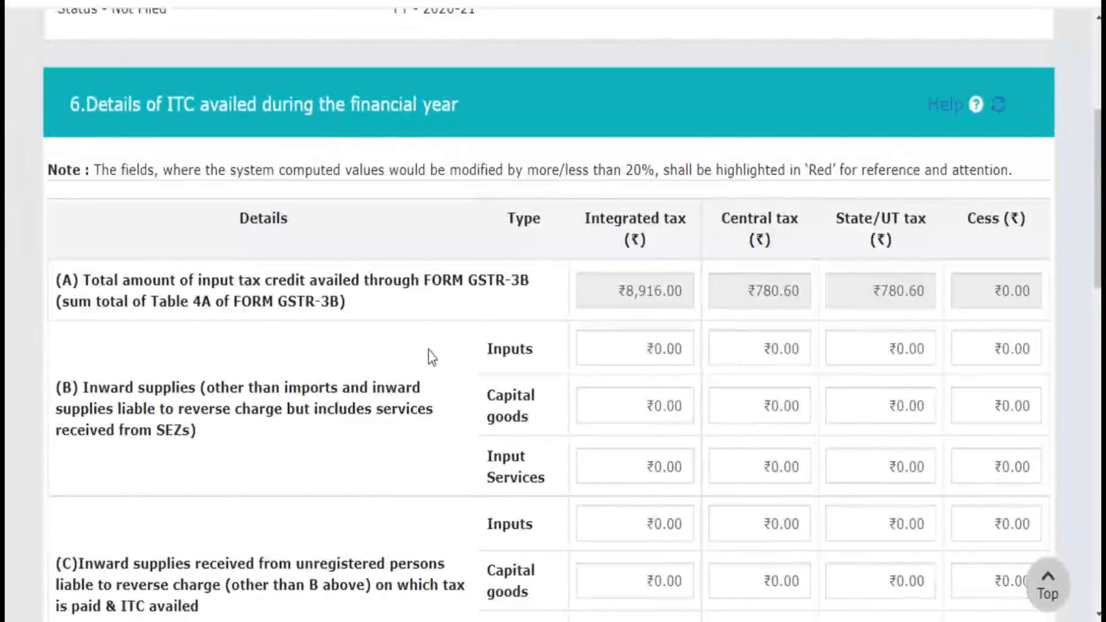
scroll(431, 357, "down", 15)
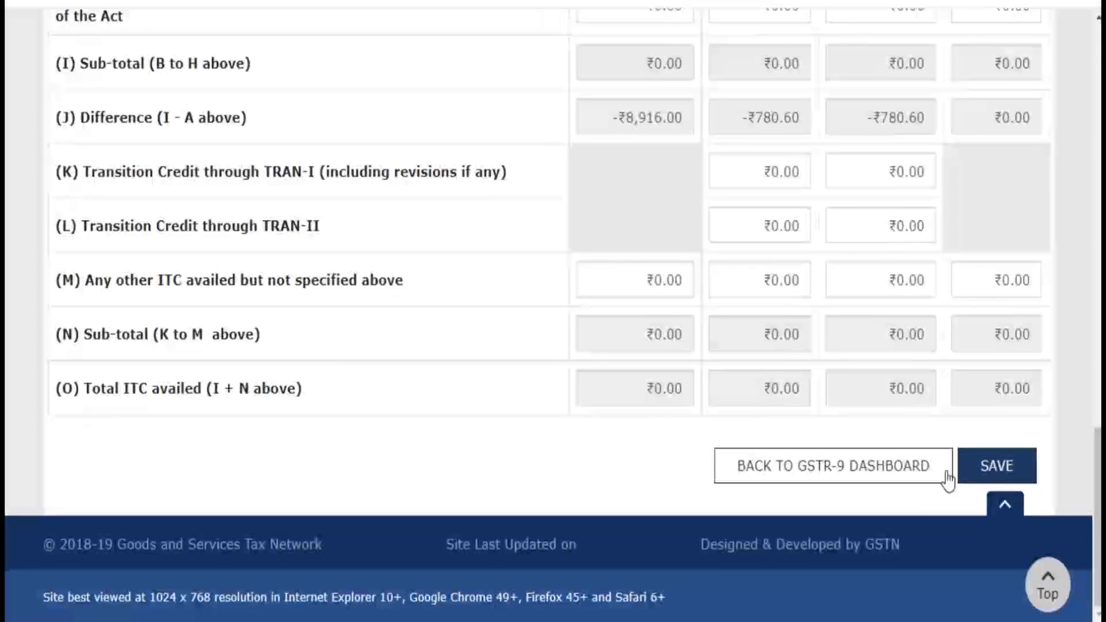
left_click(867, 484)
scroll(596, 464, "down", 10)
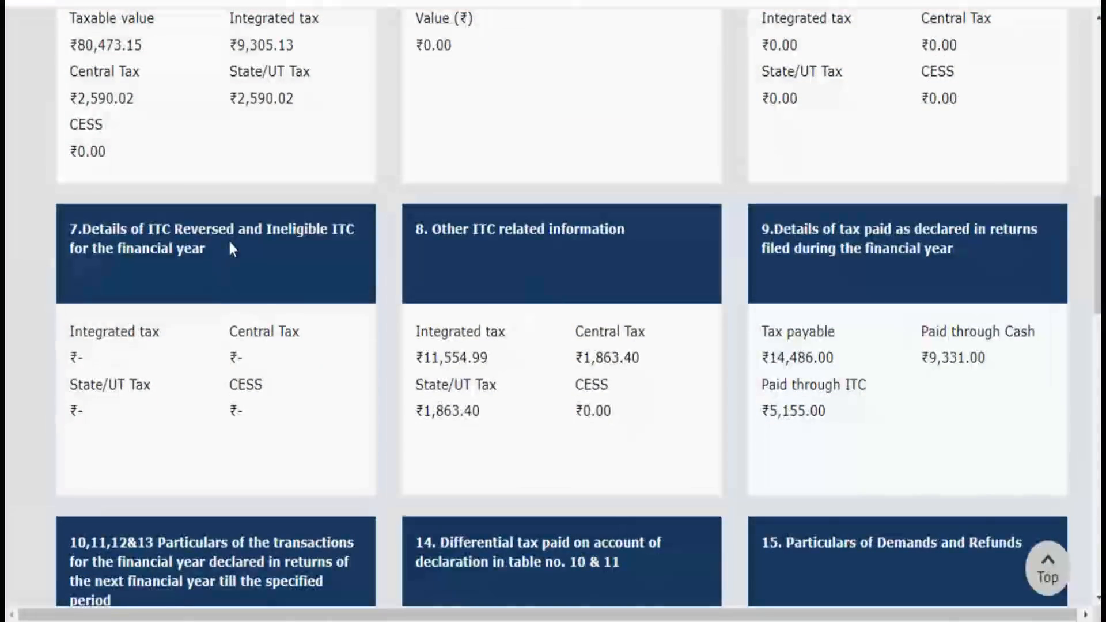
left_click(228, 240)
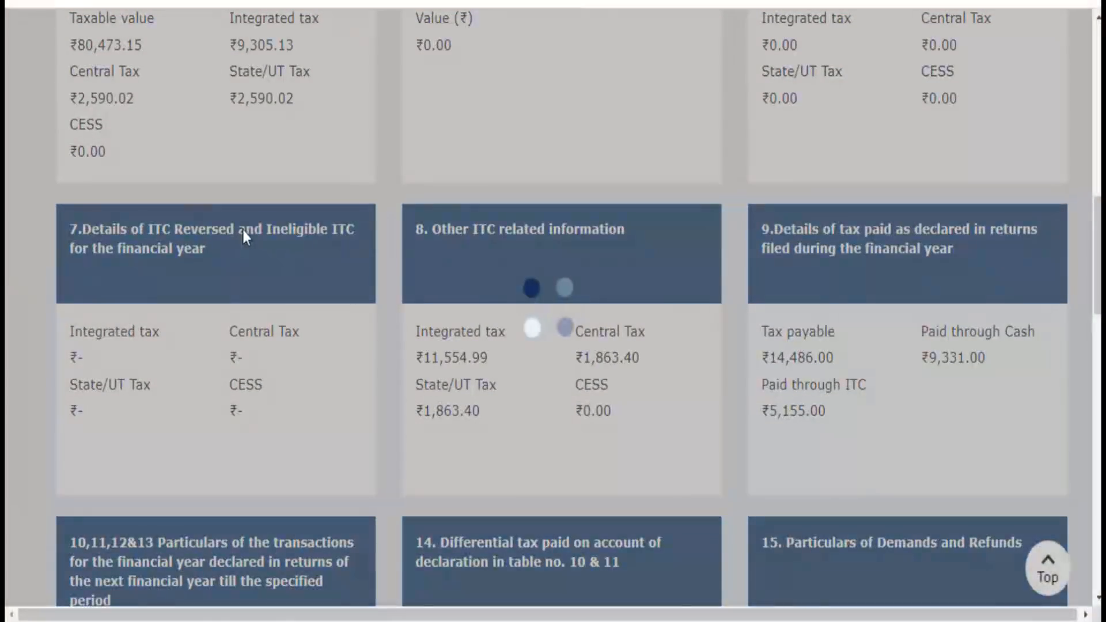
left_click(246, 237)
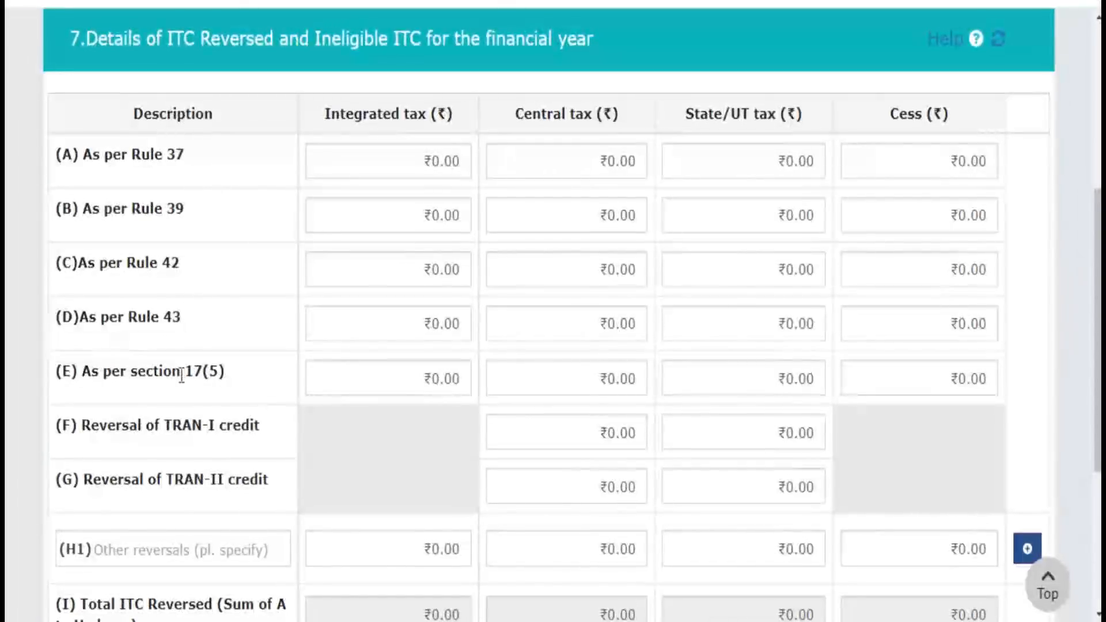
Examine table 7 rows A to J, checking the description field for other reversals in row H1
scroll(180, 374, "down", 2)
scroll(179, 374, "down", 2)
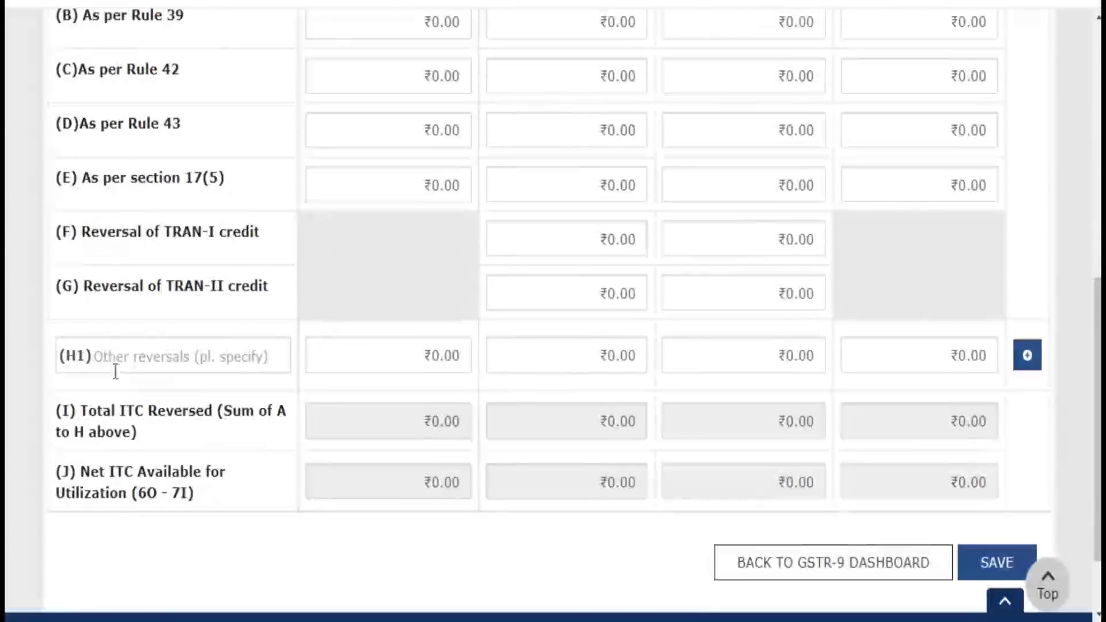
left_click(116, 360)
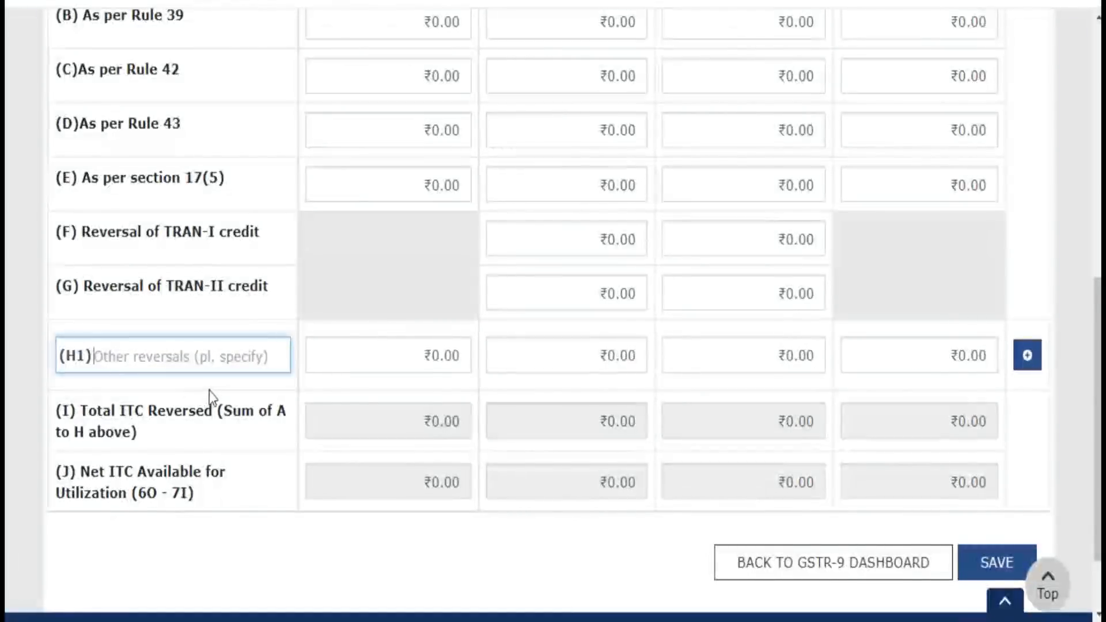
scroll(358, 382, "up", 3)
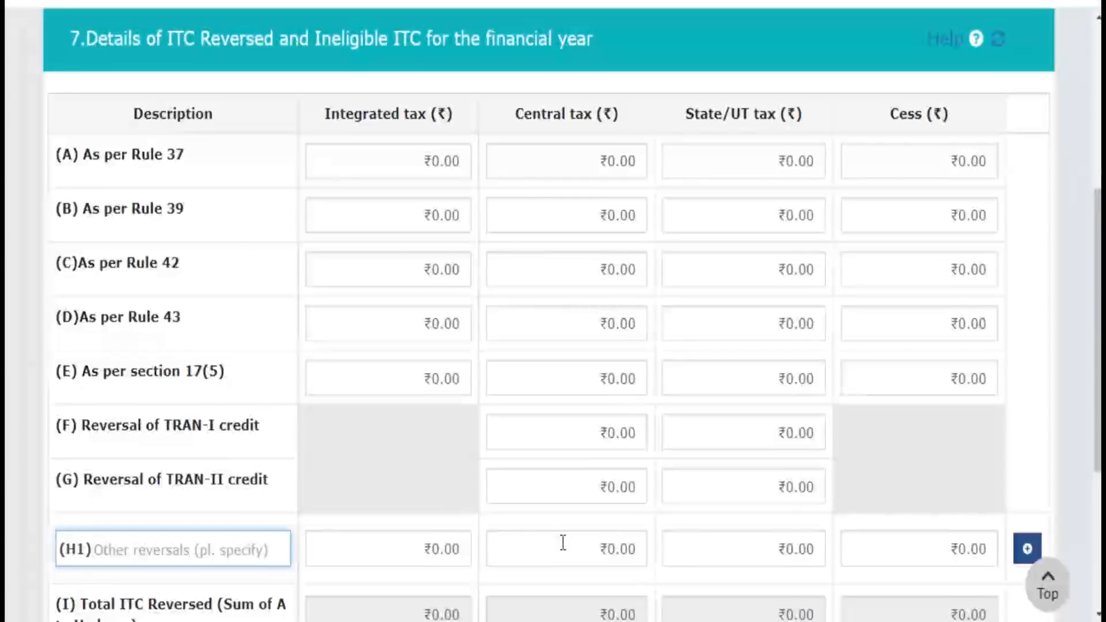
scroll(563, 538, "down", 3)
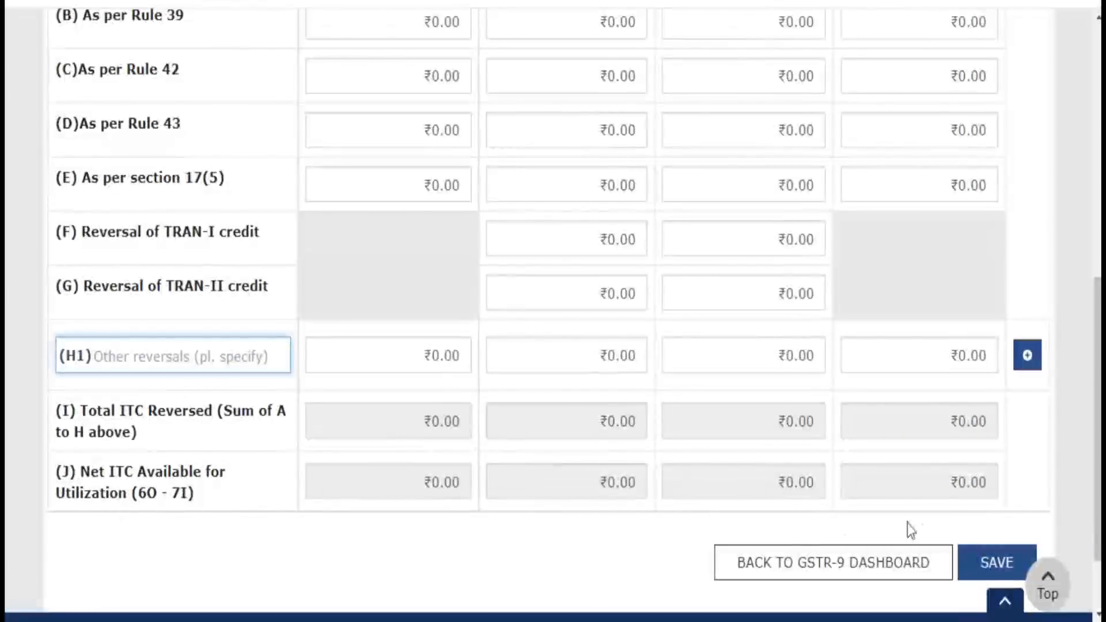
Return from table 7 to the GSTR-9 dashboard and open table 8 on other ITC related information
scroll(950, 518, "down", 2)
left_click(895, 475)
scroll(551, 438, "down", 10)
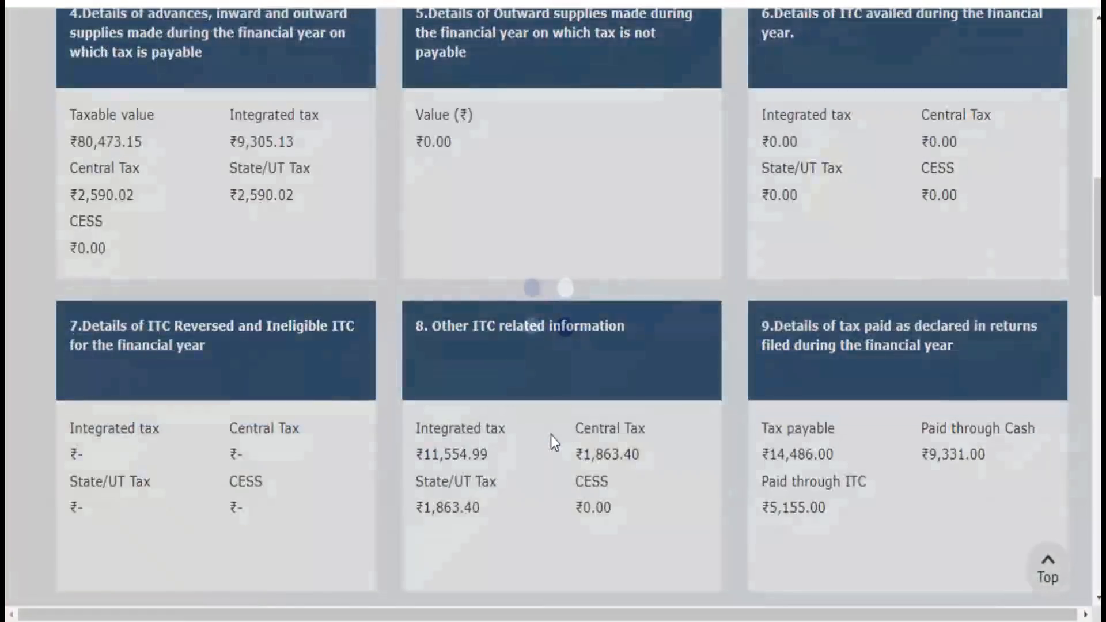
scroll(548, 432, "down", 3)
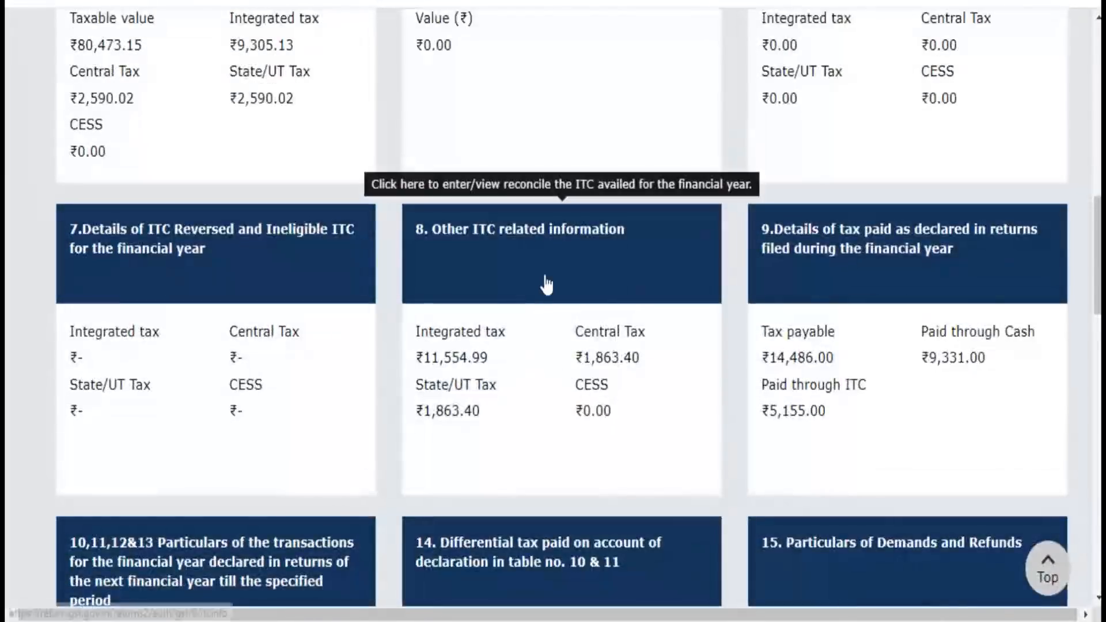
left_click(533, 260)
Review table 8 rows A and B, noting the references to 6(B) and 6(H) in row B
scroll(648, 416, "down", 5)
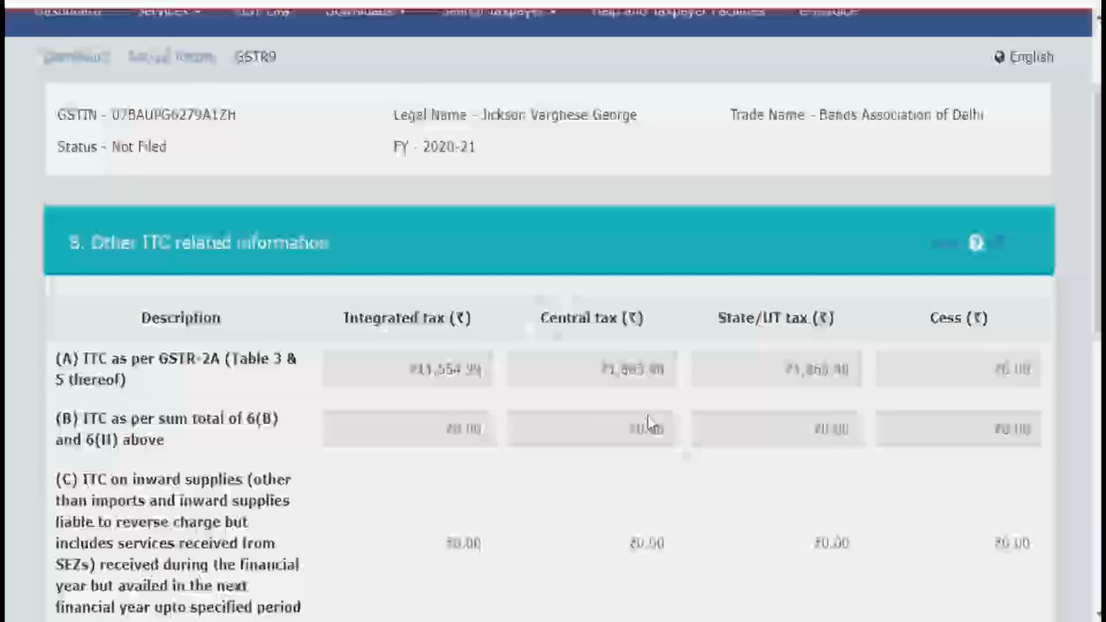
scroll(651, 424, "up", 2)
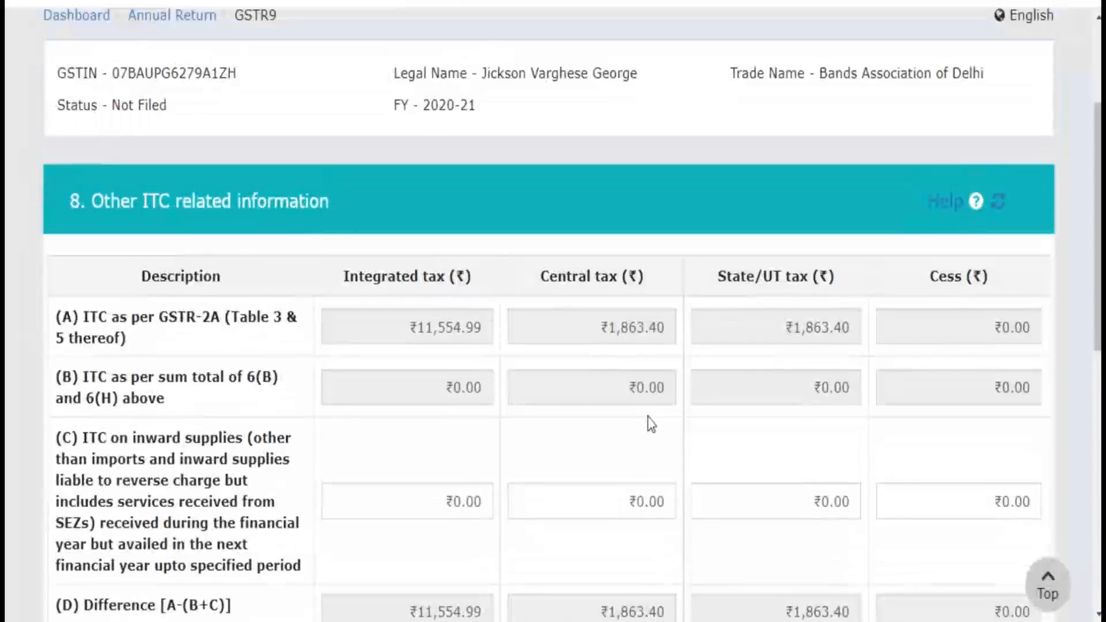
scroll(650, 420, "down", 2)
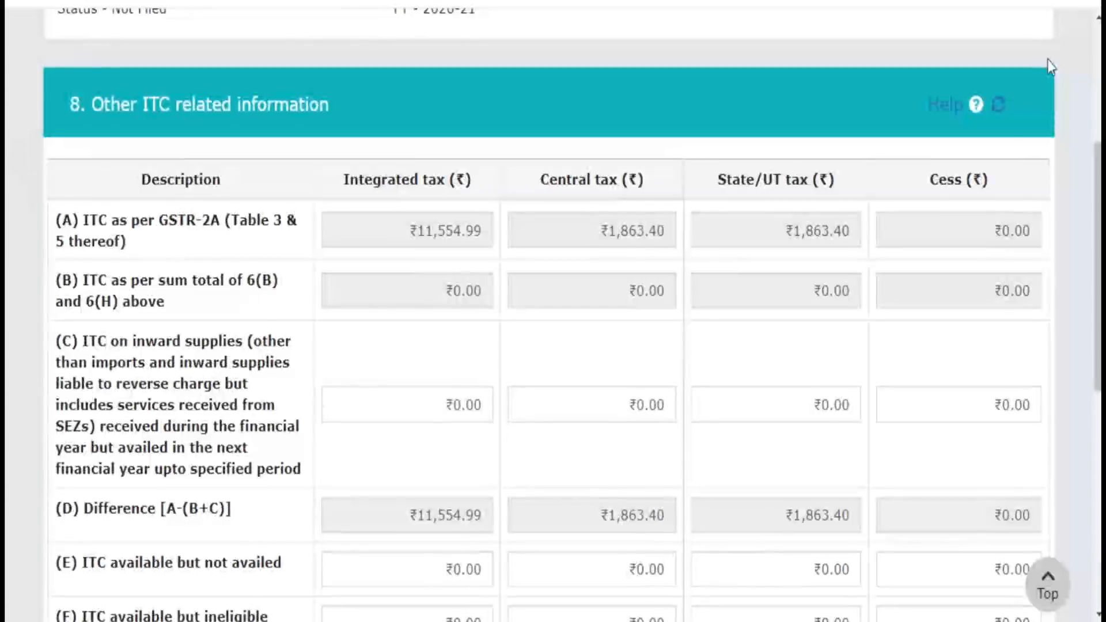
scroll(1008, 168, "down", 2)
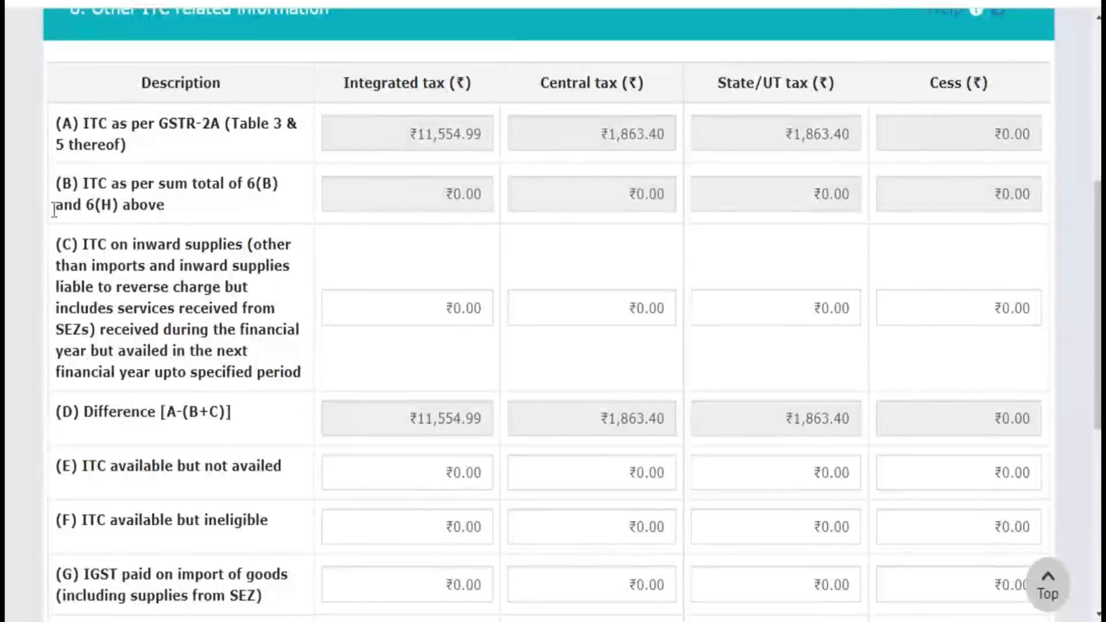
scroll(101, 219, "up", 2)
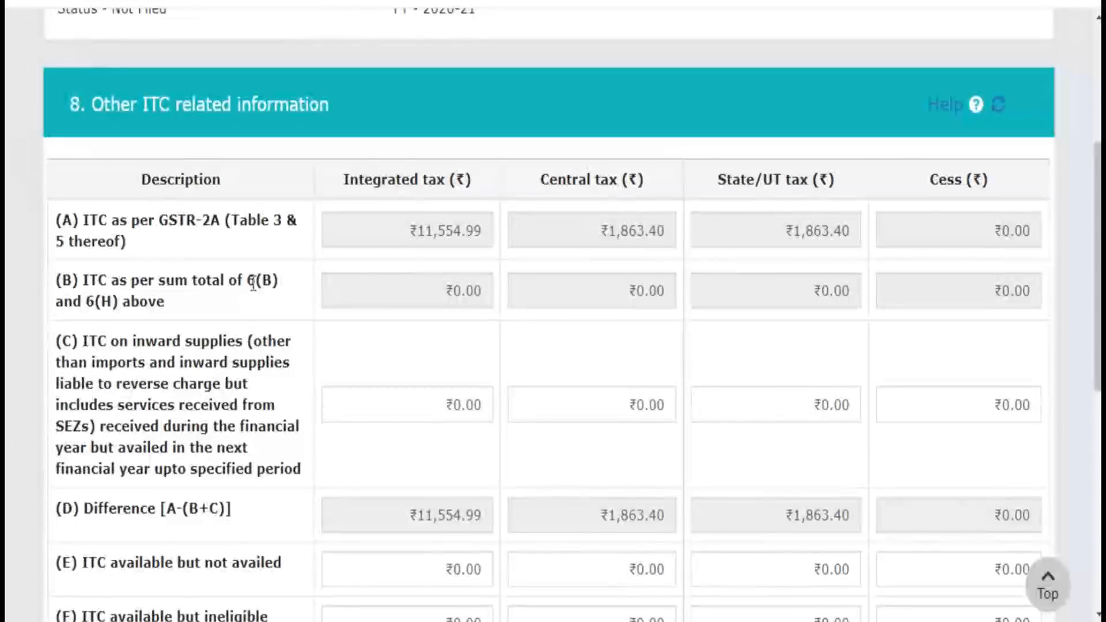
left_click_drag(246, 279, 292, 278)
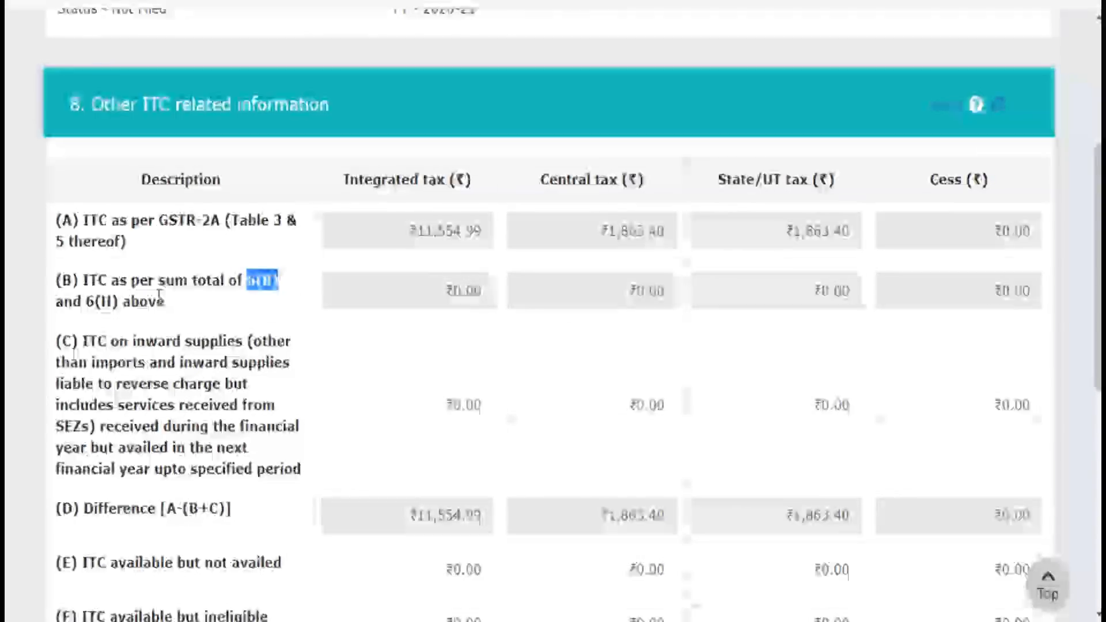
left_click_drag(85, 301, 122, 301)
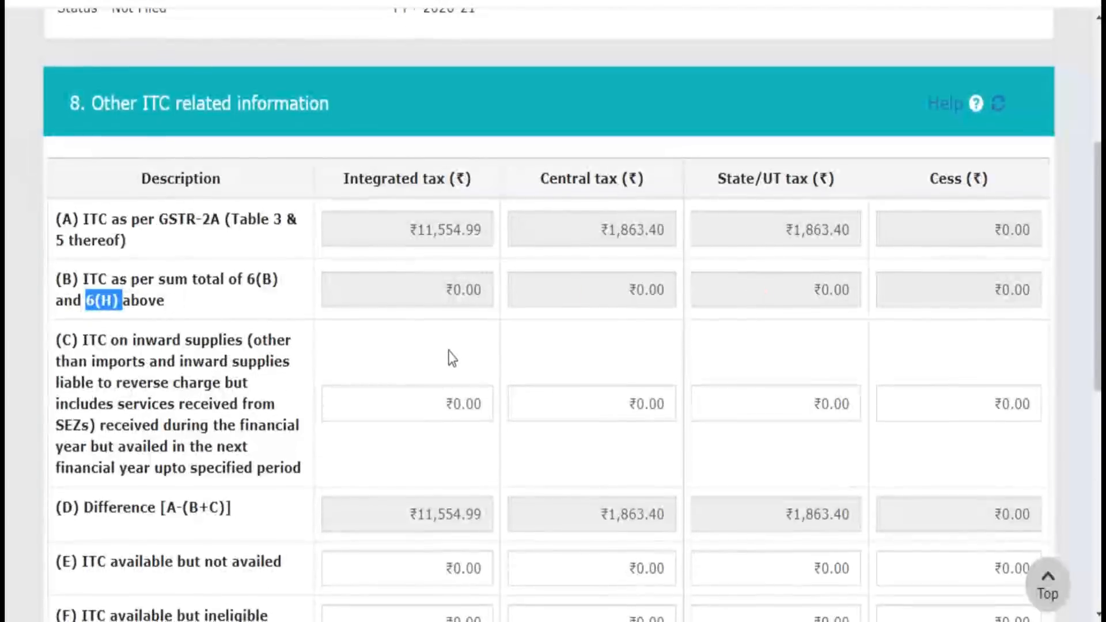
Go back through the GSTR-9 dashboard to table 6 and check rows B and H, which feed table 8 row B
scroll(456, 360, "down", 10)
left_click(812, 464)
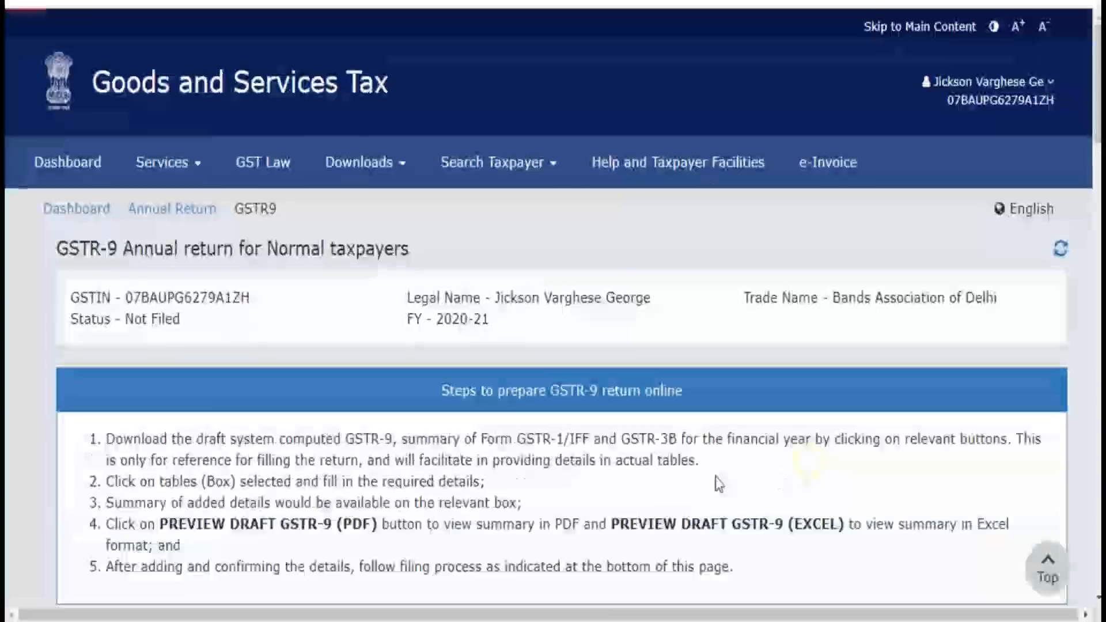
scroll(643, 478, "down", 15)
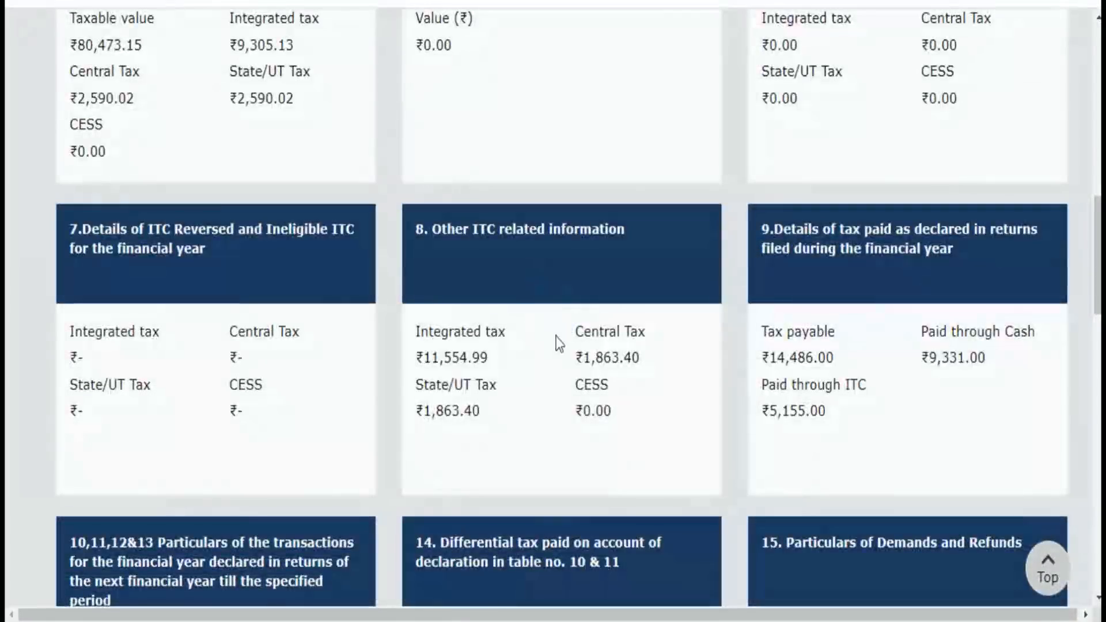
scroll(534, 185, "up", 3)
left_click(887, 135)
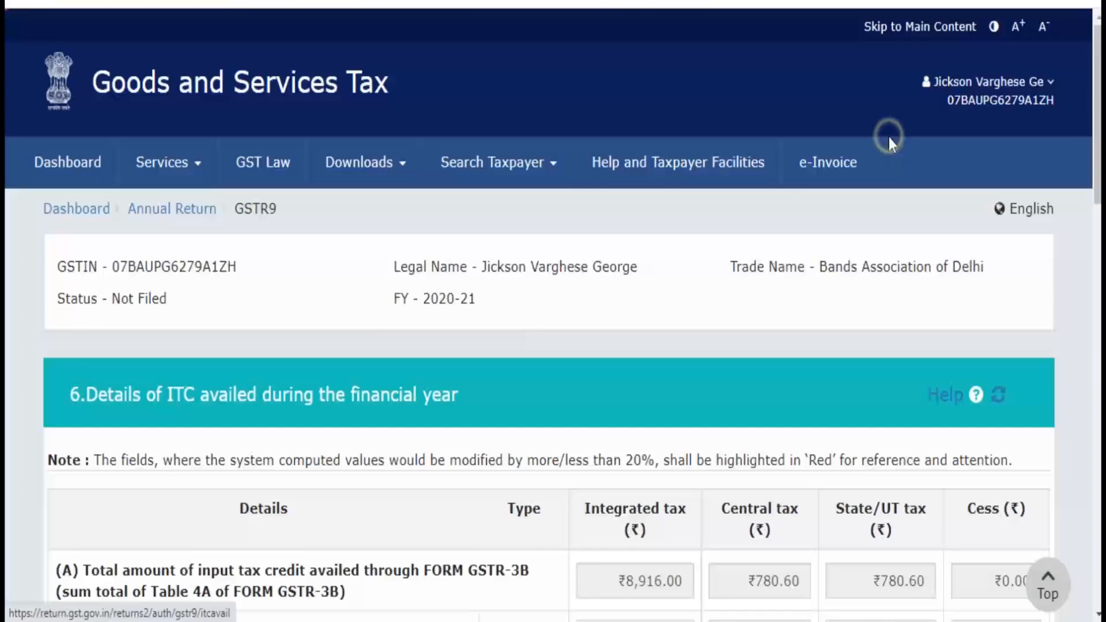
scroll(660, 360, "down", 4)
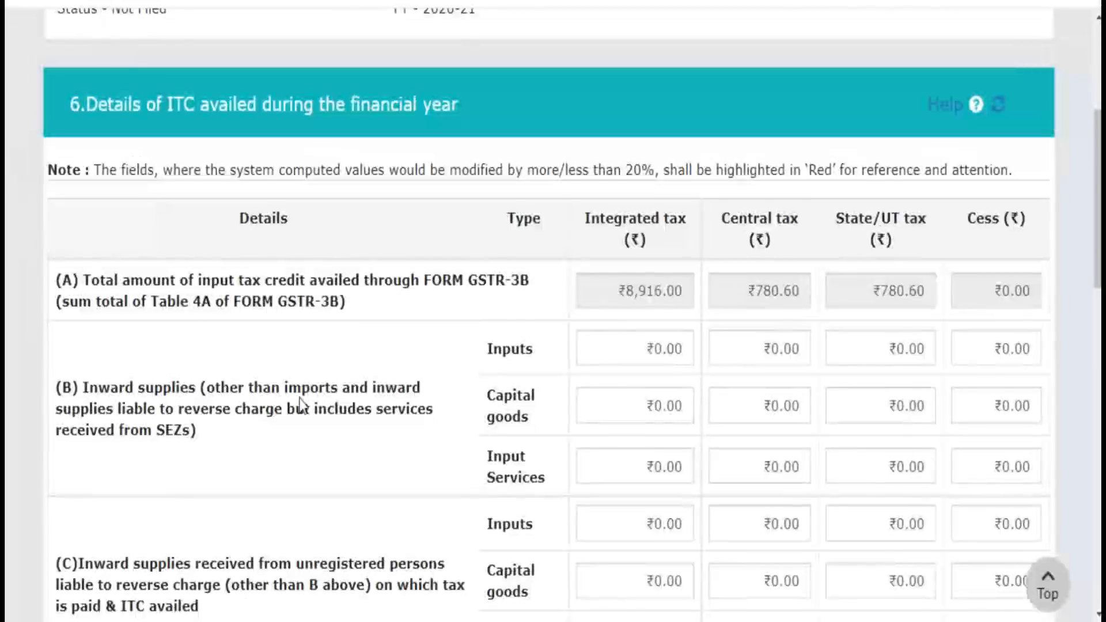
scroll(300, 404, "down", 10)
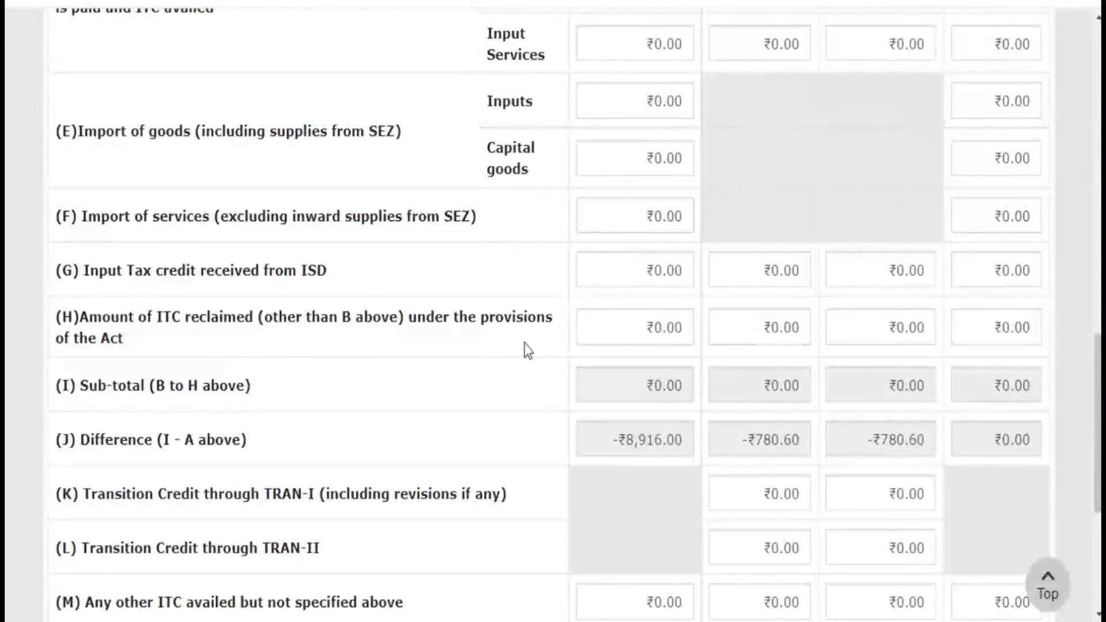
scroll(526, 350, "up", 10)
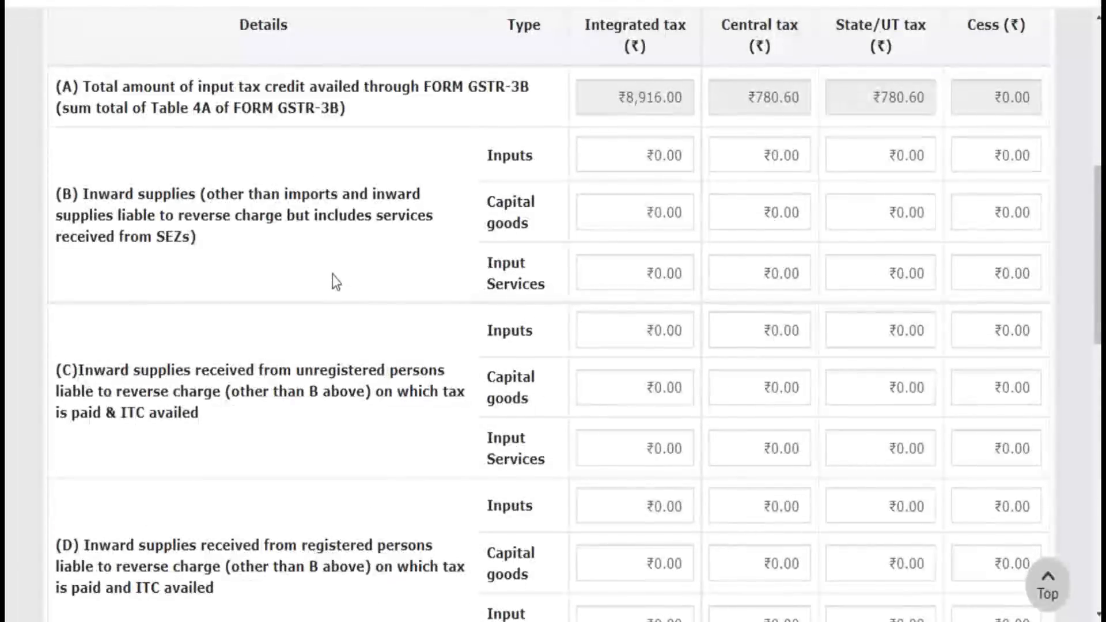
scroll(336, 282, "down", 10)
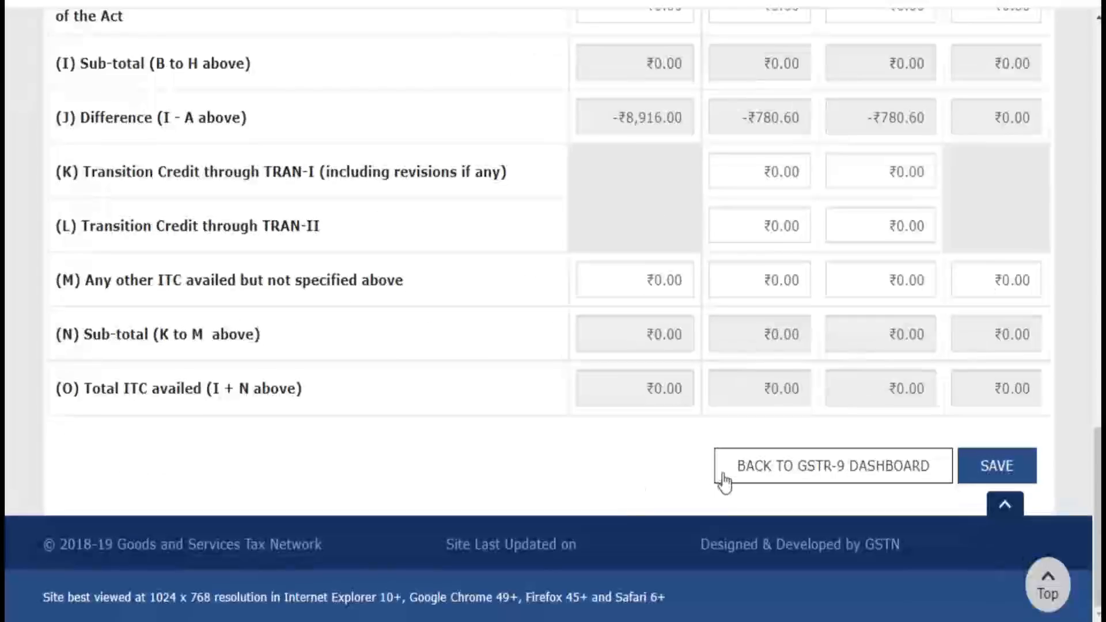
Return from table 6 to the GSTR-9 dashboard and reopen table 8
left_click(724, 480)
scroll(642, 476, "down", 10)
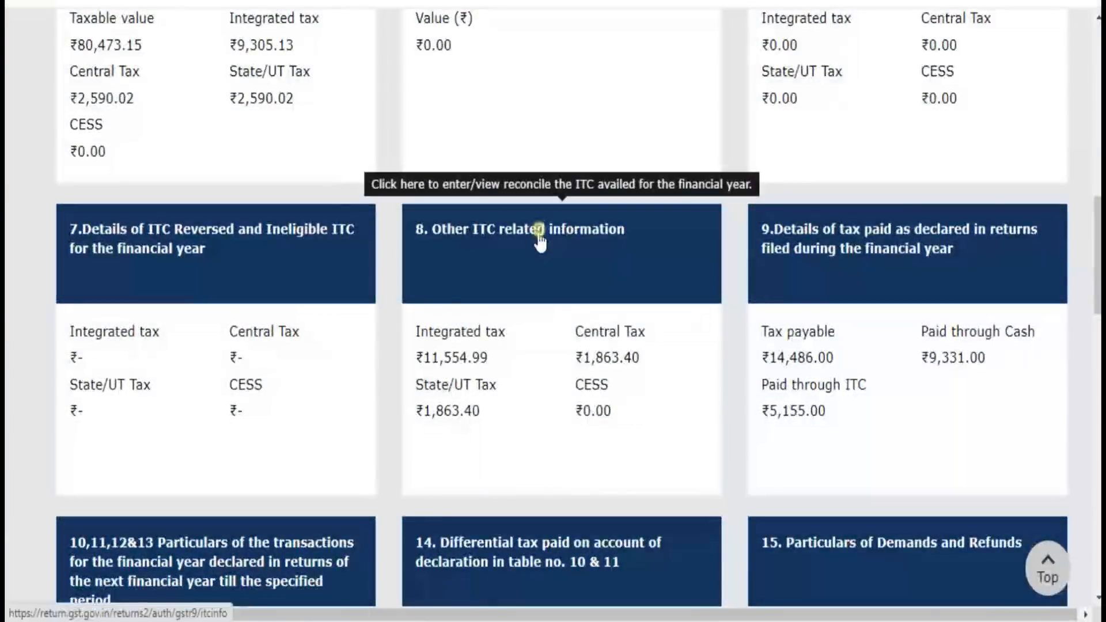
left_click(541, 235)
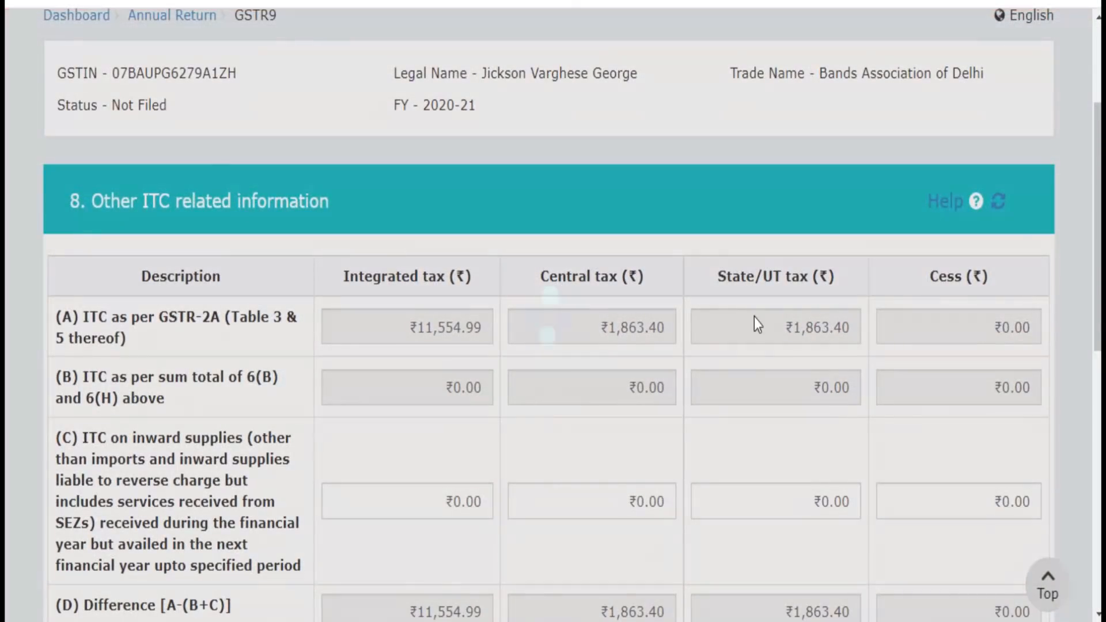
Review table 8 row B and row C on inward-supply ITC availed in the next financial year
scroll(553, 239, "down", 3)
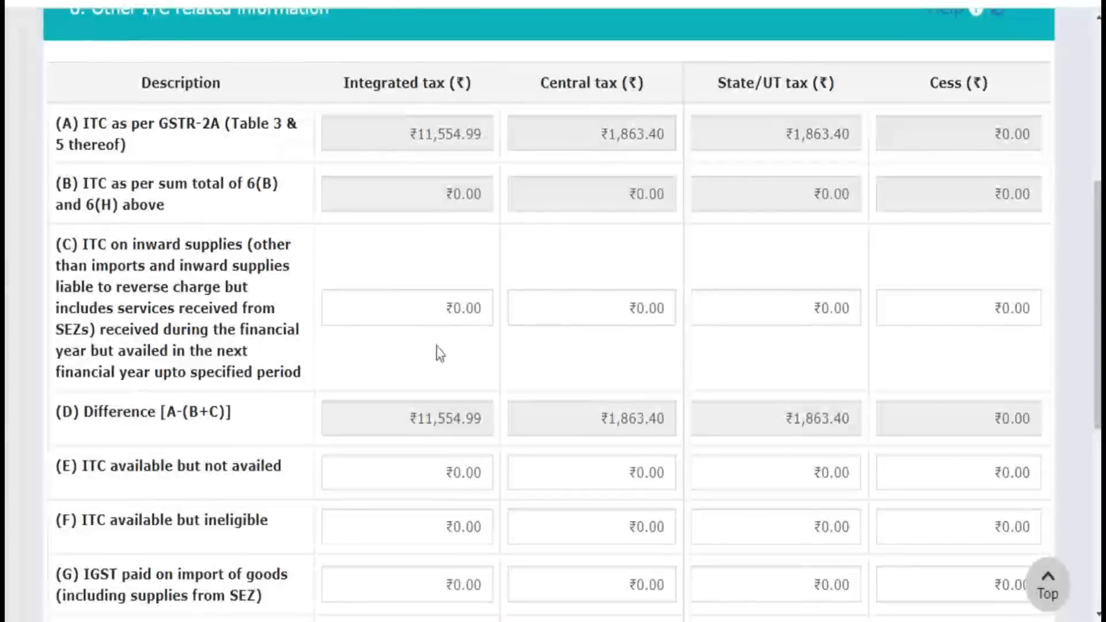
left_click_drag(86, 188, 254, 213)
left_click(255, 214)
left_click_drag(244, 182, 282, 189)
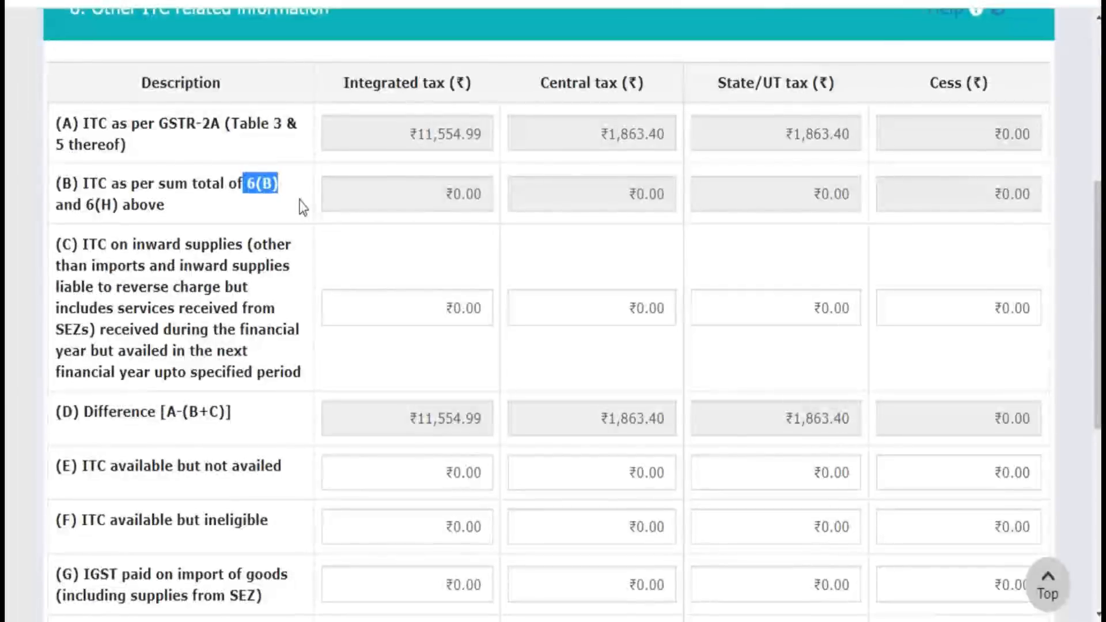
left_click_drag(58, 243, 85, 245)
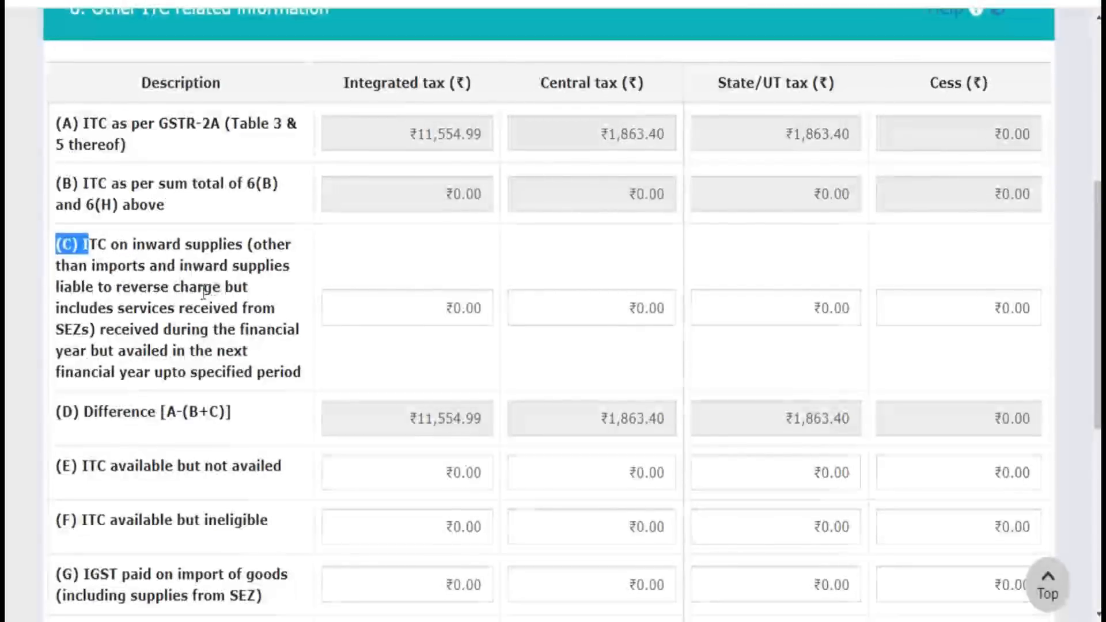
left_click(380, 256)
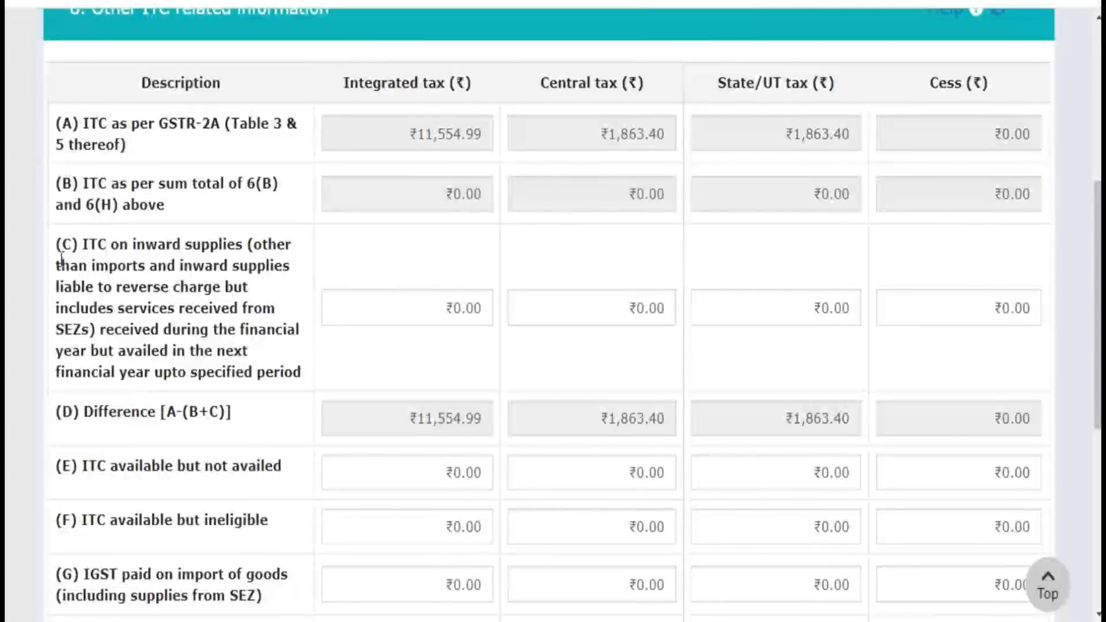
Enter -5000 as the integrated tax in table 8 row C
left_click(387, 312)
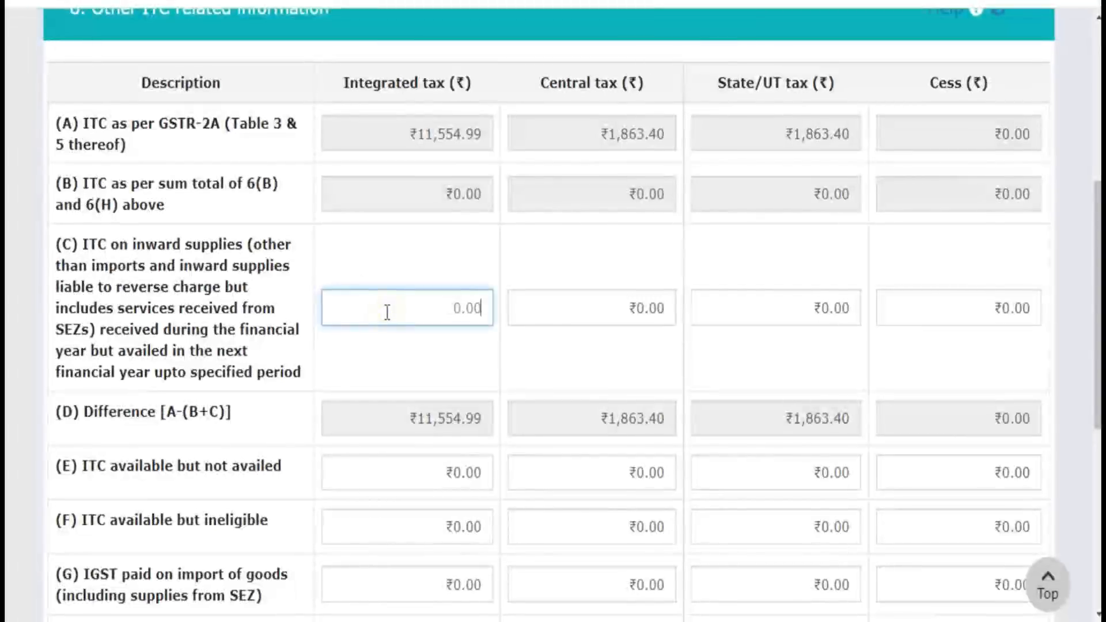
type("-5000")
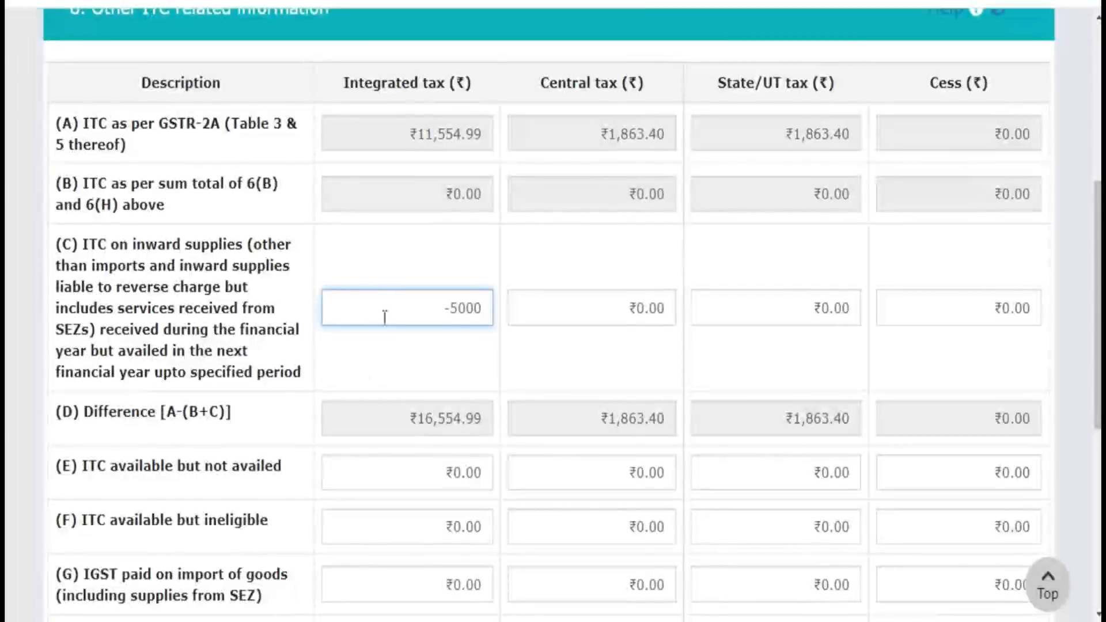
left_click(371, 397)
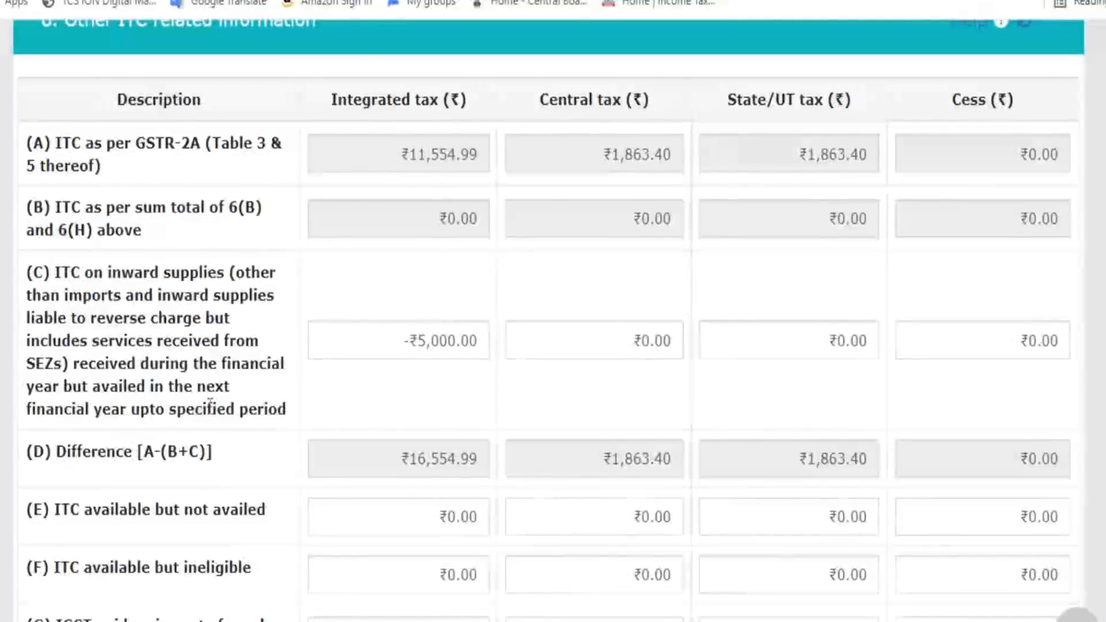
Reset the integrated tax in table 8 row C to 0
left_click_drag(177, 410, 306, 406)
left_click(312, 393)
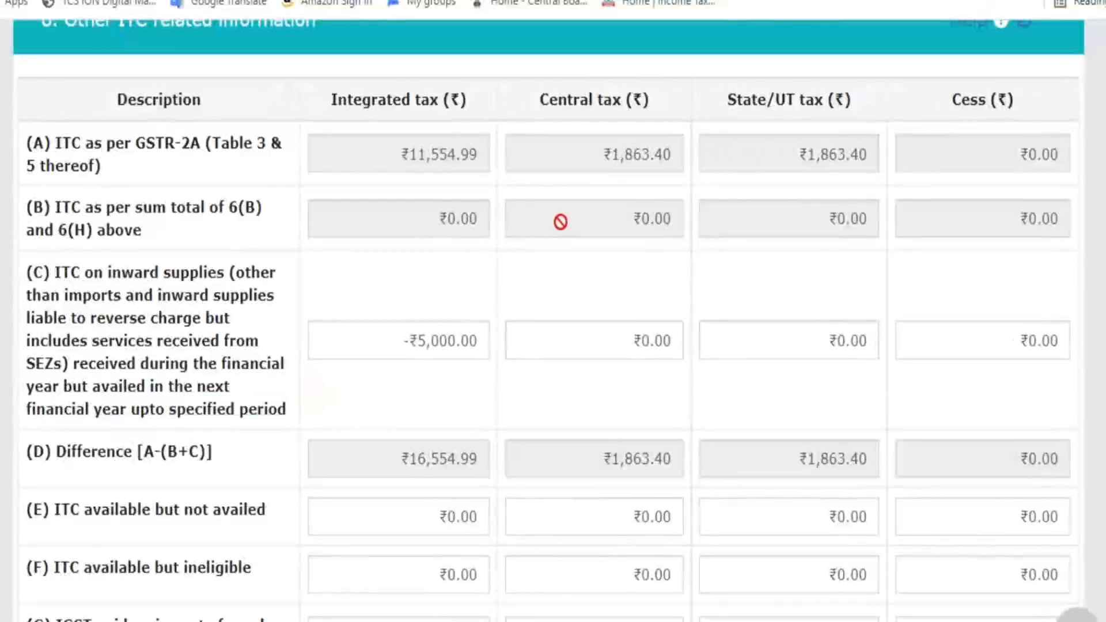
left_click_drag(390, 348, 500, 350)
type("0")
left_click(521, 394)
Examine table 8 rows D to K, from the ITC difference and unavailed or ineligible ITC to the total lapsed ITC
scroll(523, 397, "down", 3)
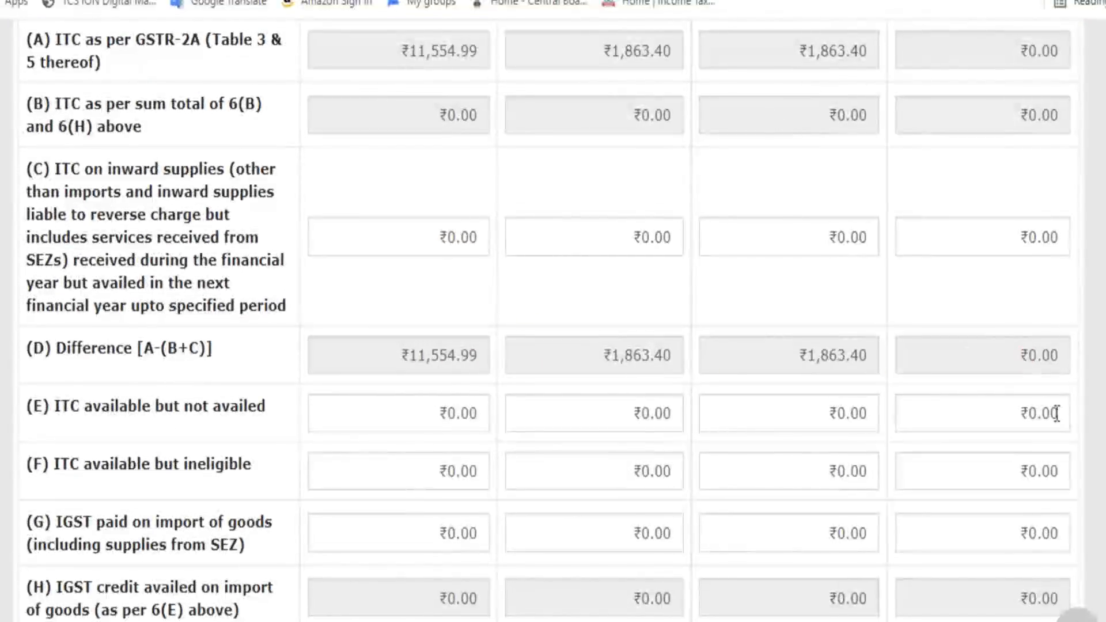
scroll(1028, 405, "up", 3)
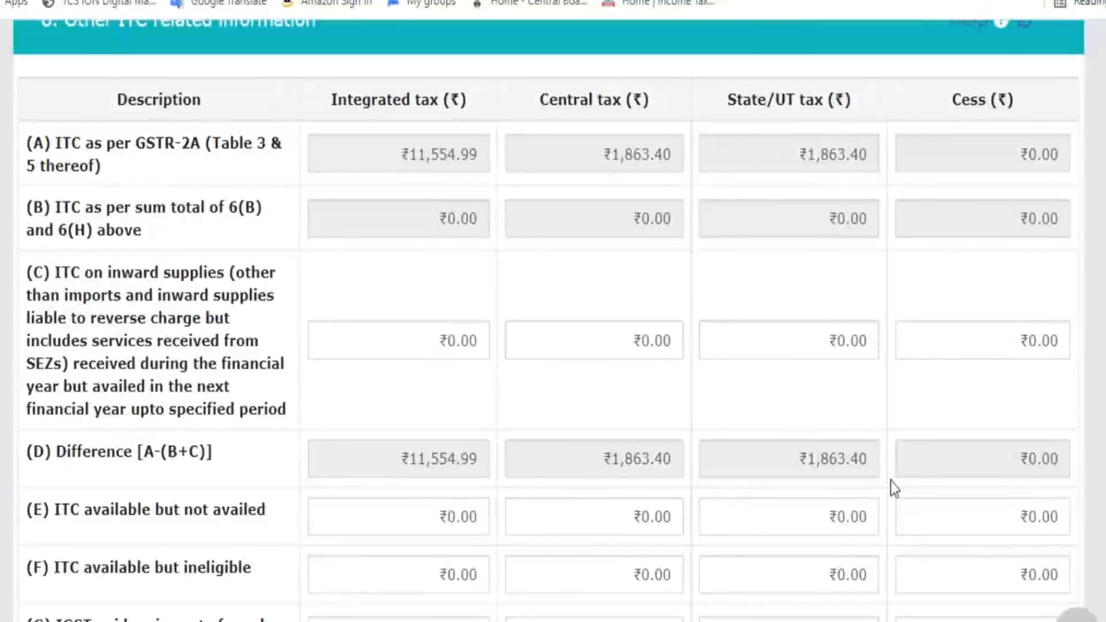
scroll(891, 481, "down", 2)
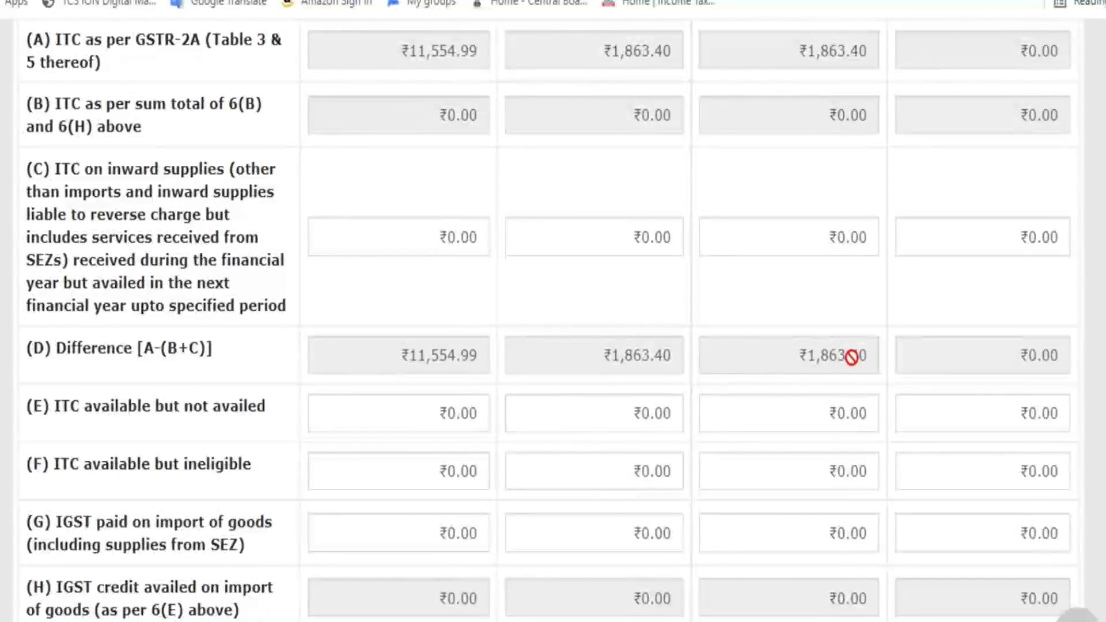
scroll(1104, 403, "down", 2)
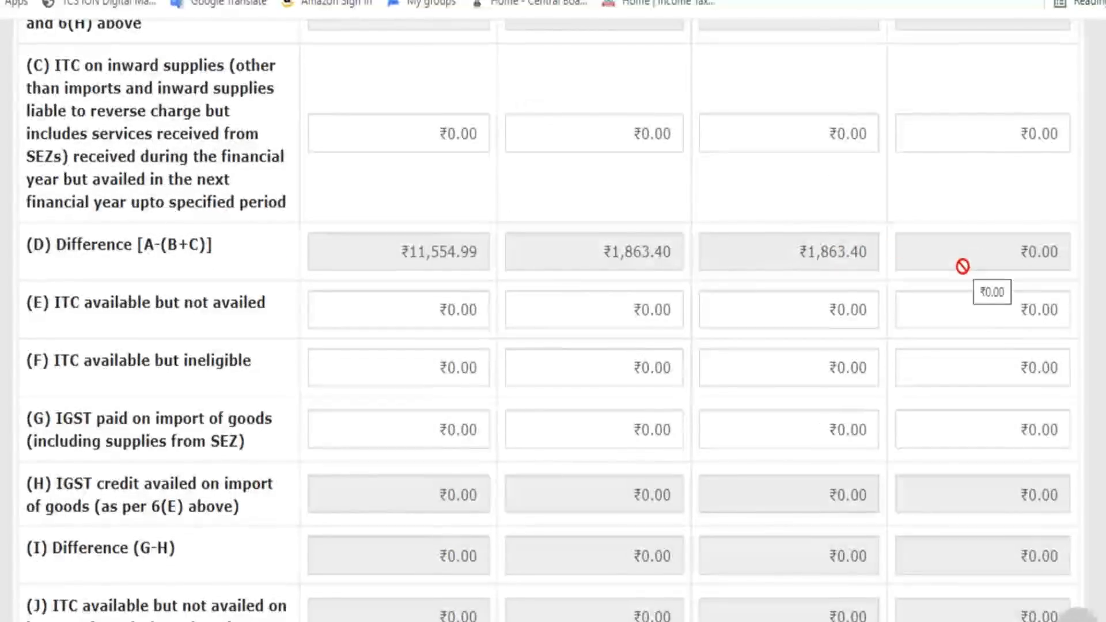
scroll(965, 264, "down", 3)
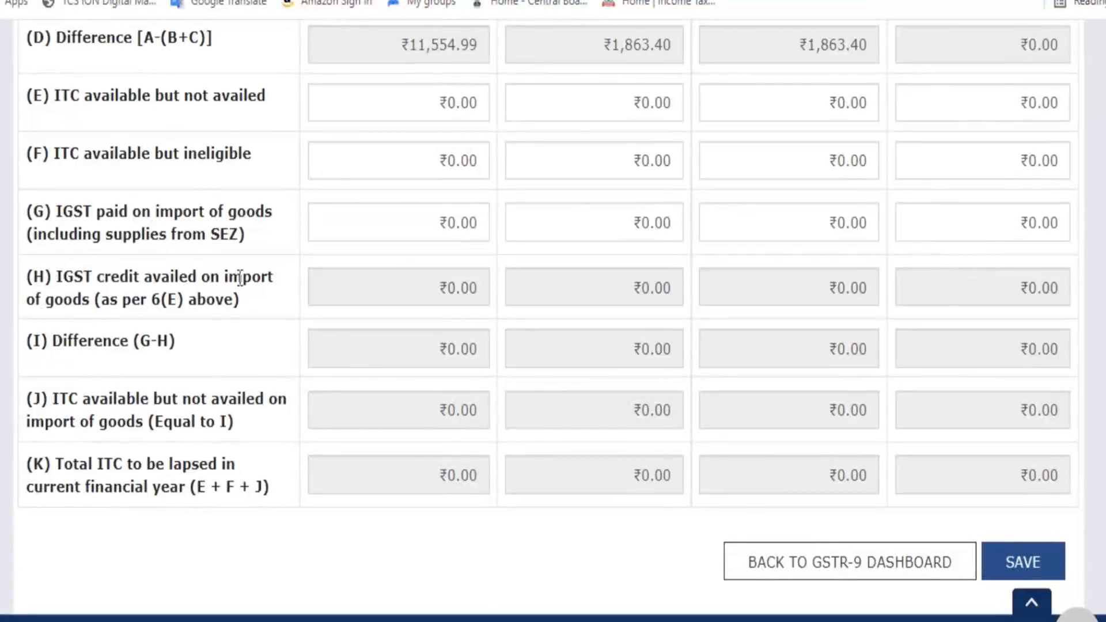
scroll(356, 223, "up", 2)
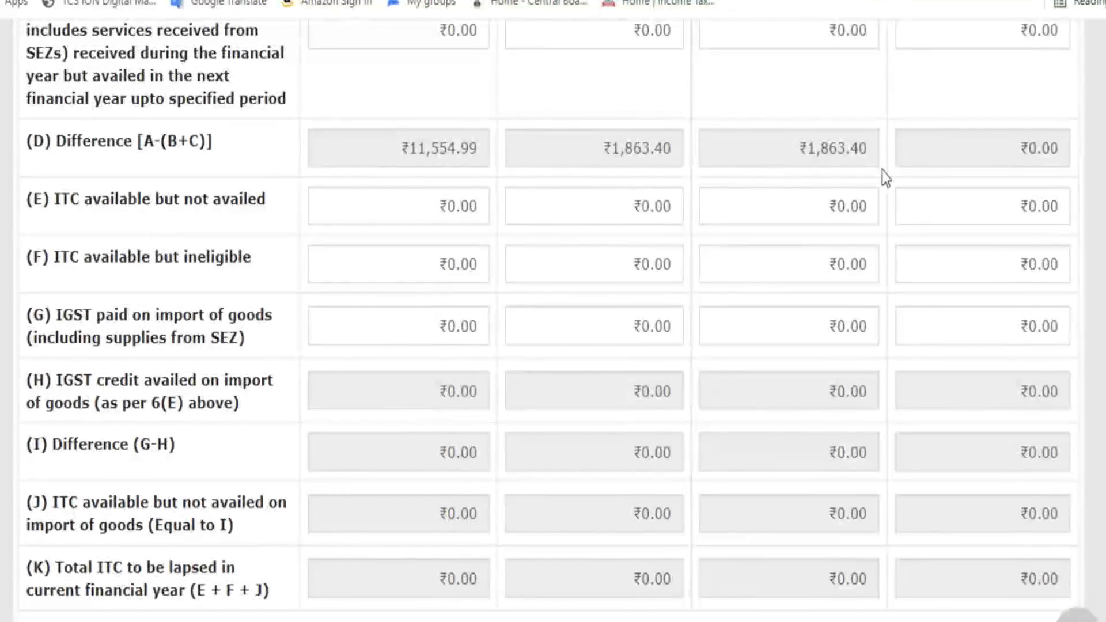
scroll(883, 171, "up", 2)
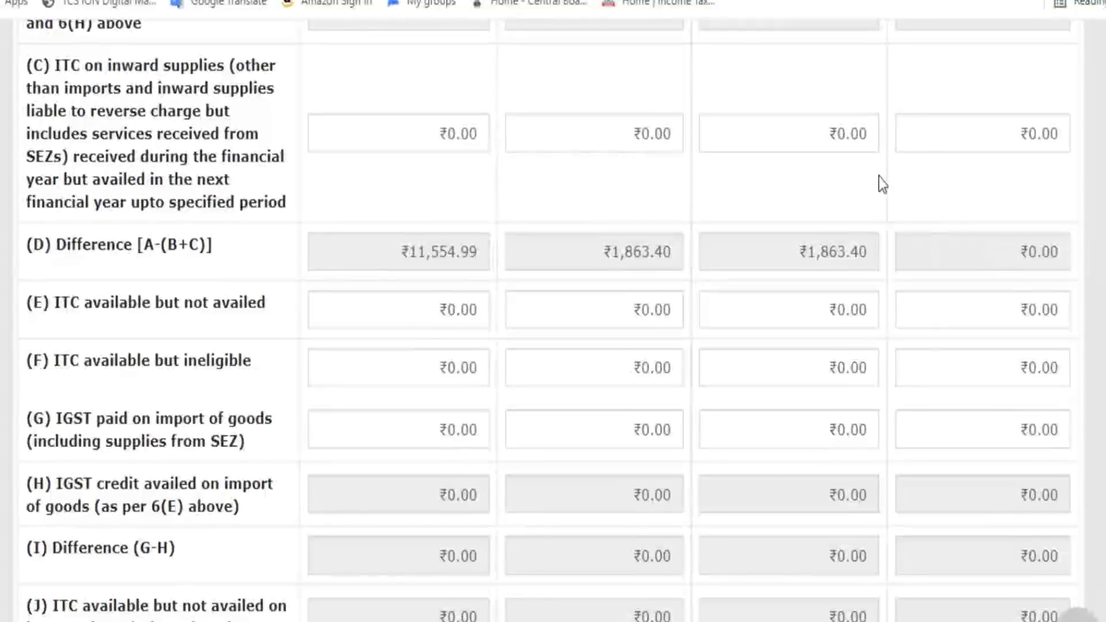
scroll(879, 177, "down", 2)
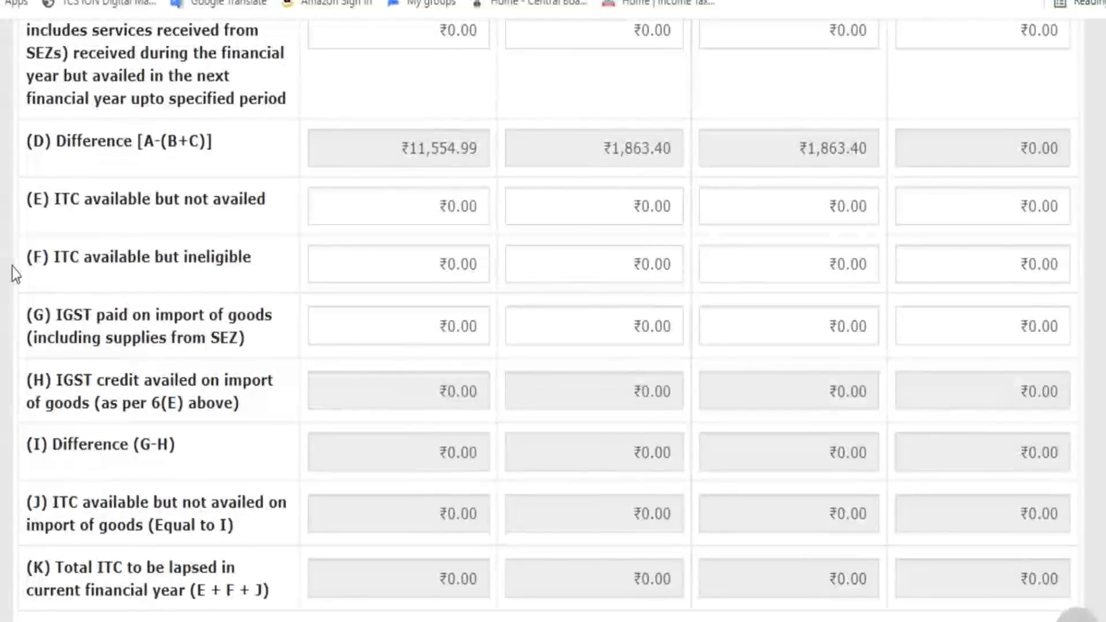
scroll(130, 200, "down", 2)
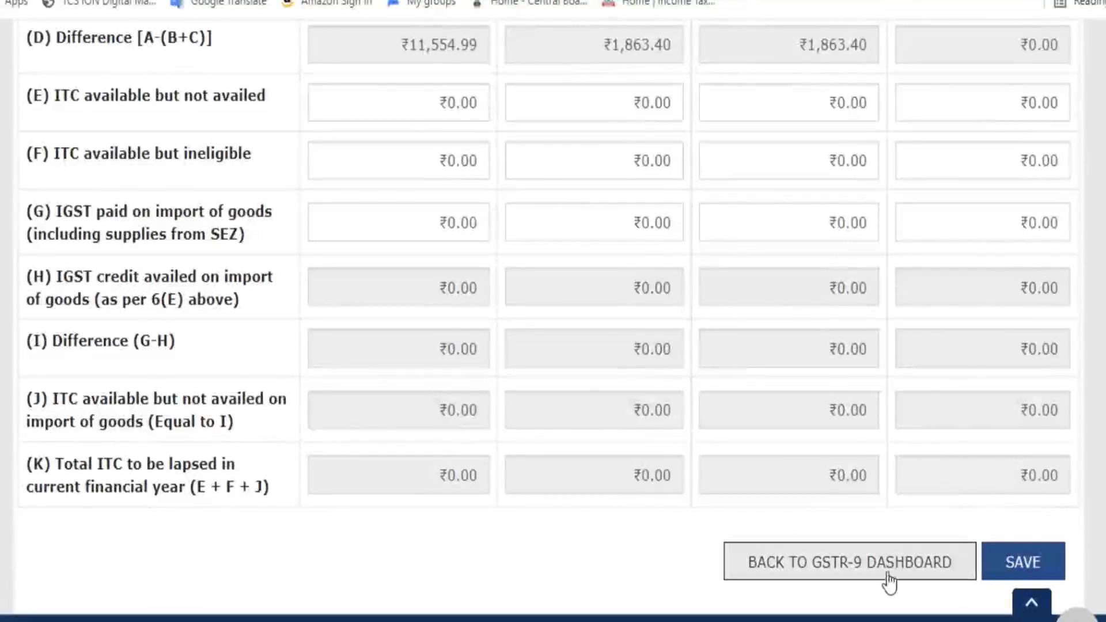
Return to the GSTR-9 dashboard and review the table summaries, the table 8A document download option and the steps to file the return
left_click(850, 562)
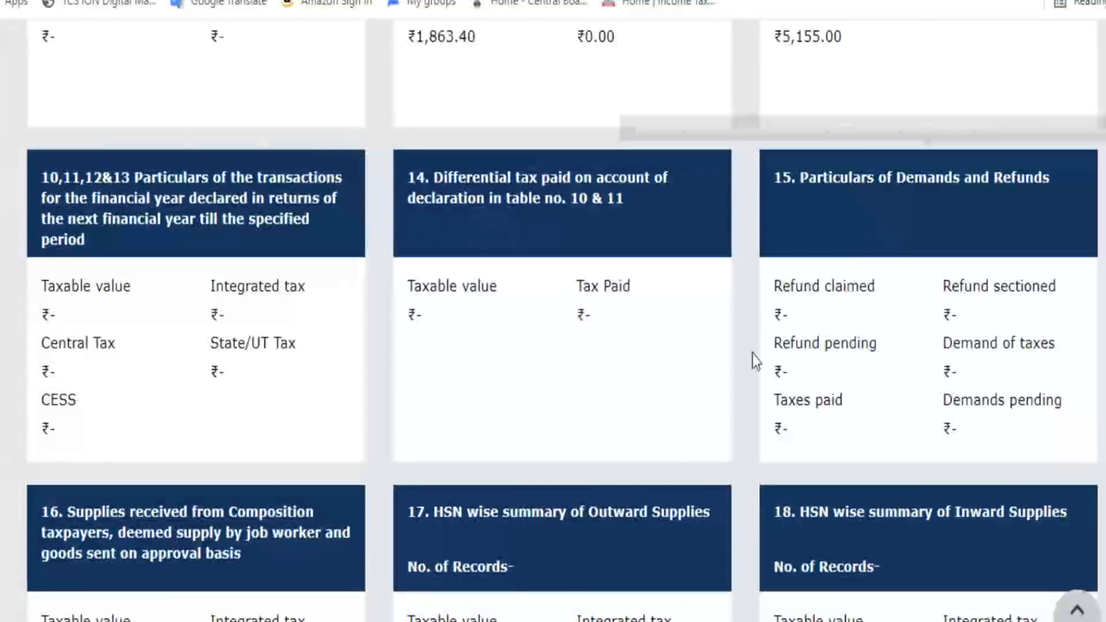
scroll(752, 355, "up", 6)
scroll(753, 354, "up", 3)
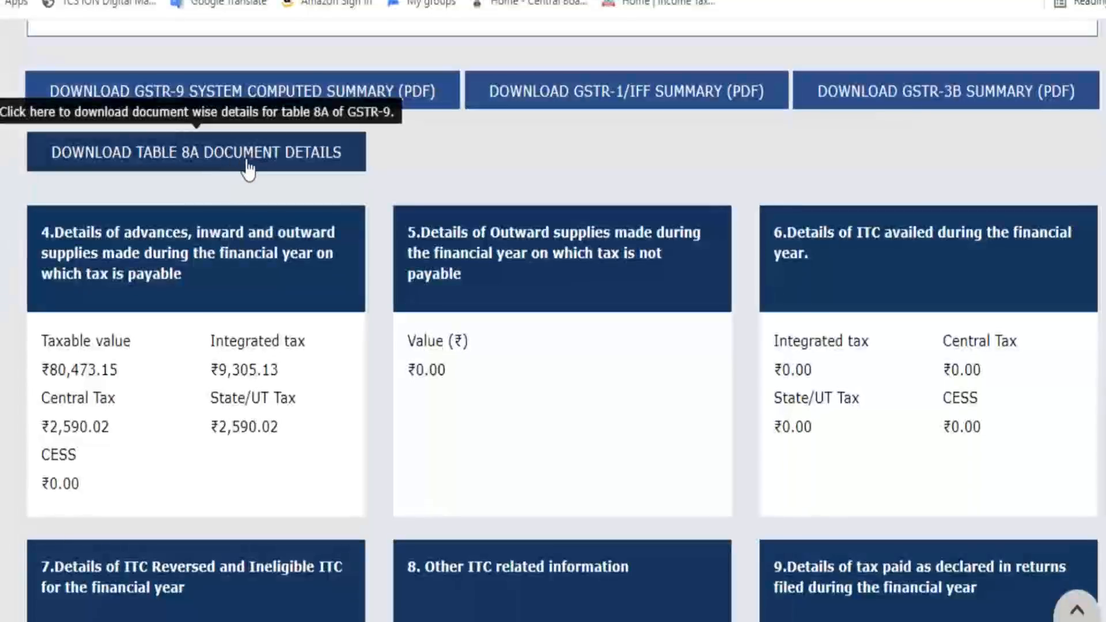
scroll(896, 340, "down", 10)
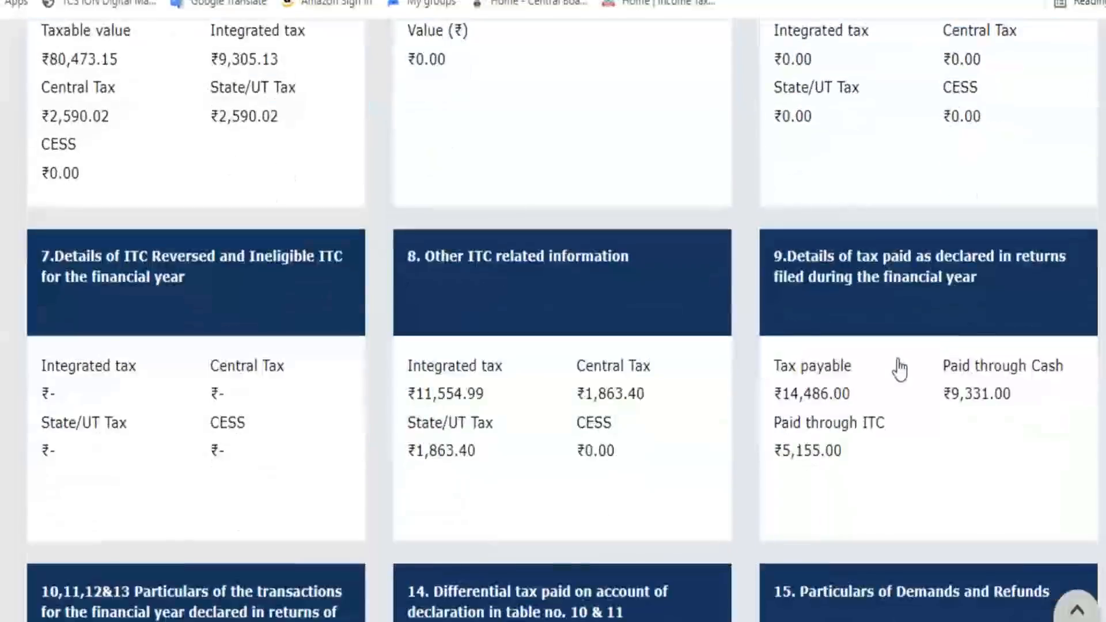
scroll(899, 368, "down", 12)
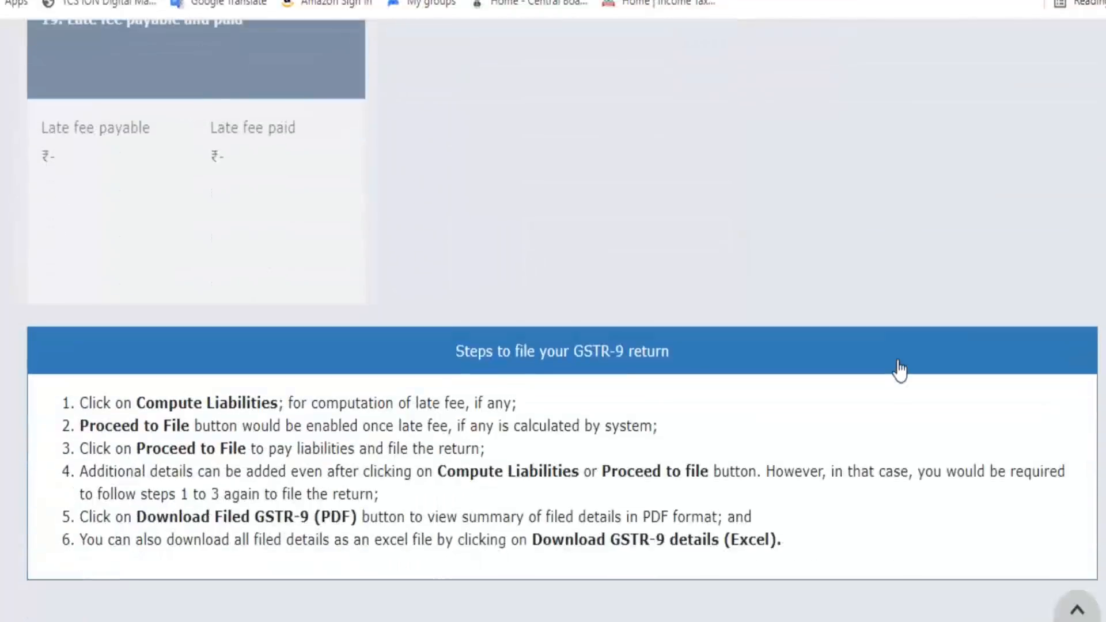
scroll(900, 371, "down", 4)
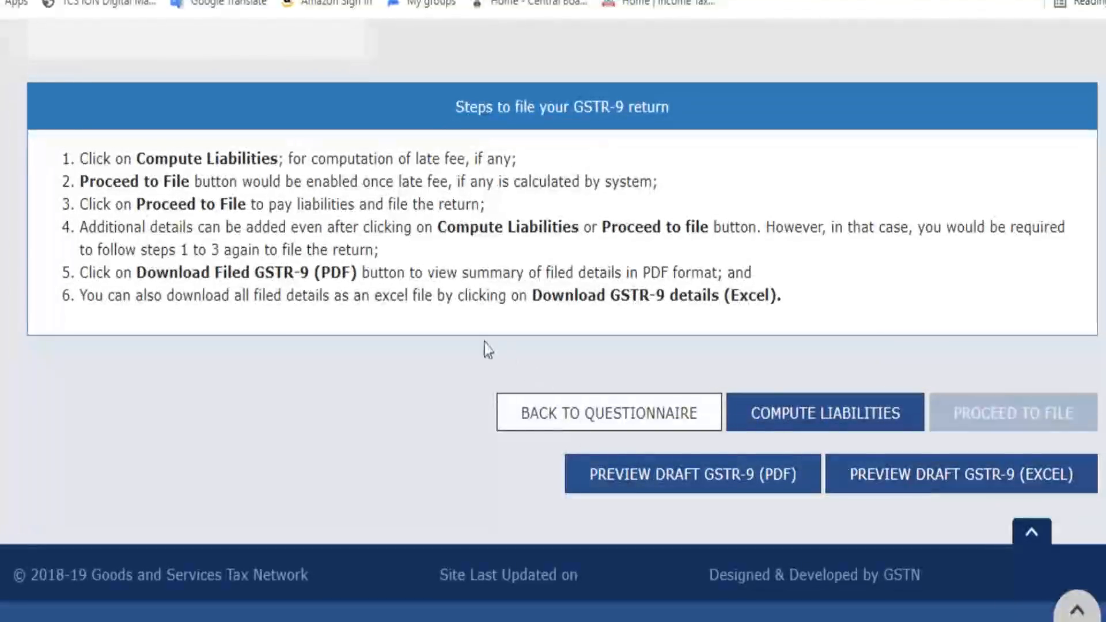
scroll(510, 352, "up", 20)
scroll(611, 378, "up", 15)
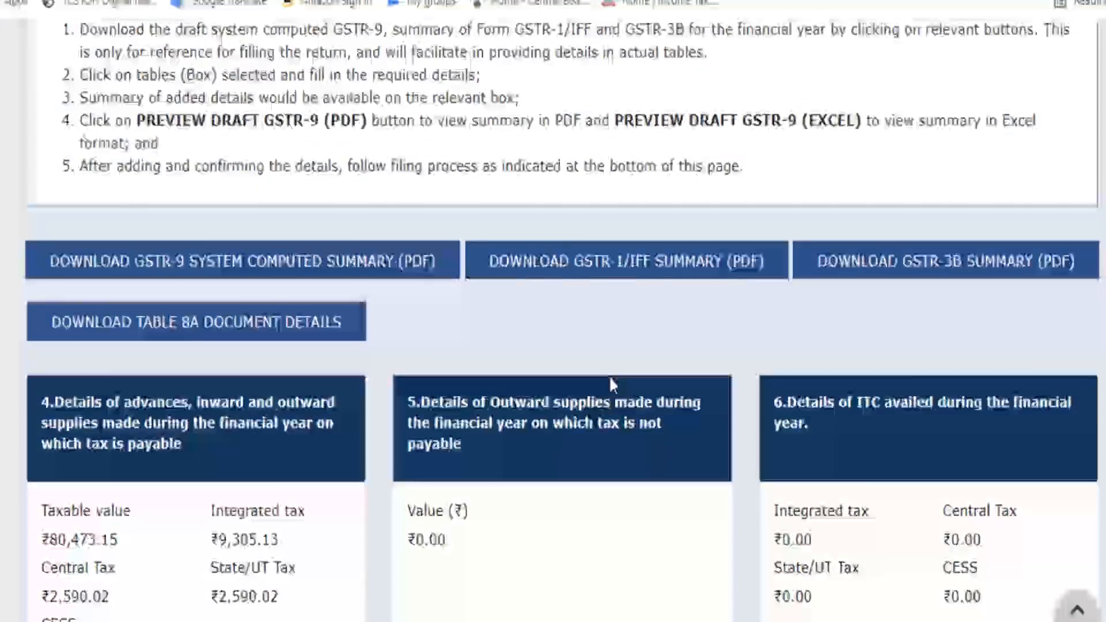
Switch to the online course website and look over the GST, GSTR-9/9C and income tax courses on offer
scroll(610, 379, "up", 2)
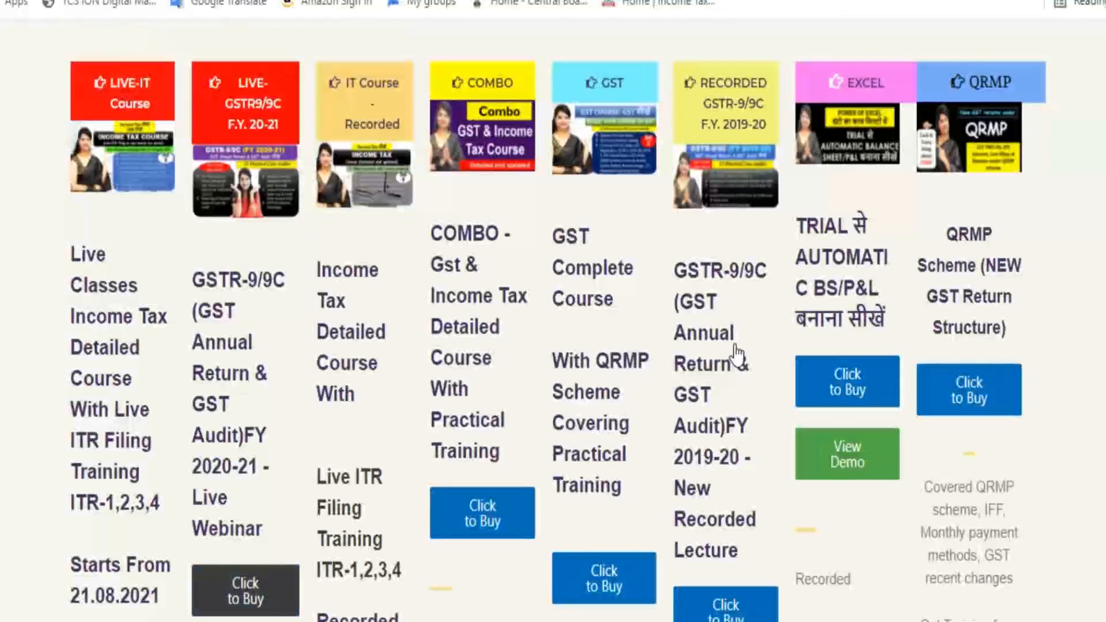
scroll(641, 341, "up", 2)
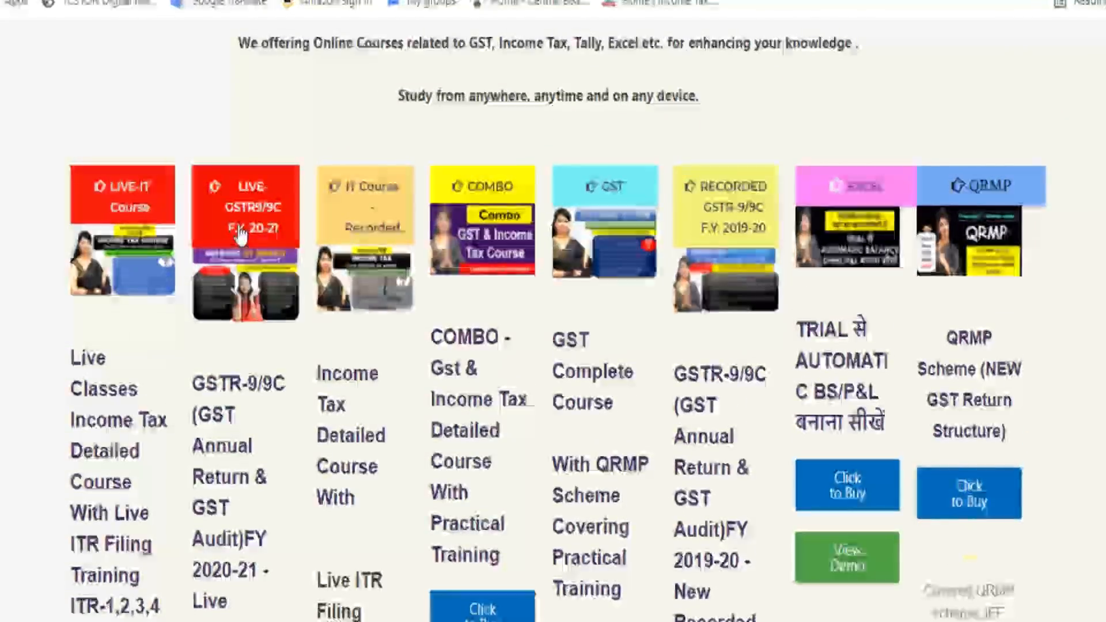
scroll(526, 249, "up", 9)
scroll(527, 252, "down", 9)
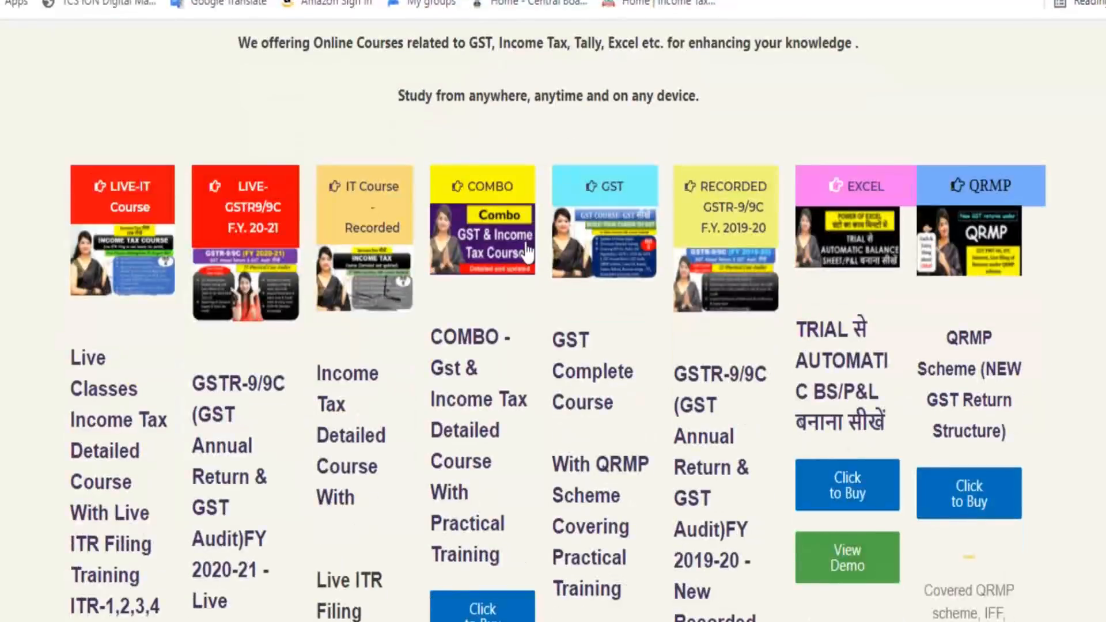